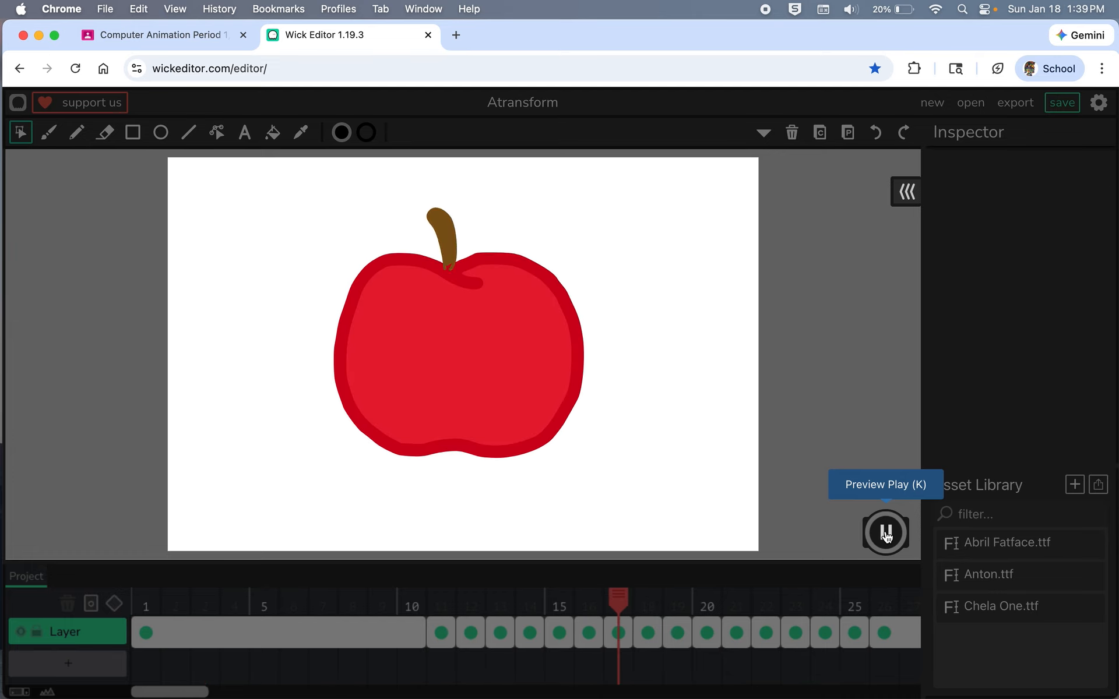
Step: Stop the preview of the finished Atransform animation and return the playhead to frame 1 to examine the starting letter
{"action": "left_click", "coordinate": [885, 532]}
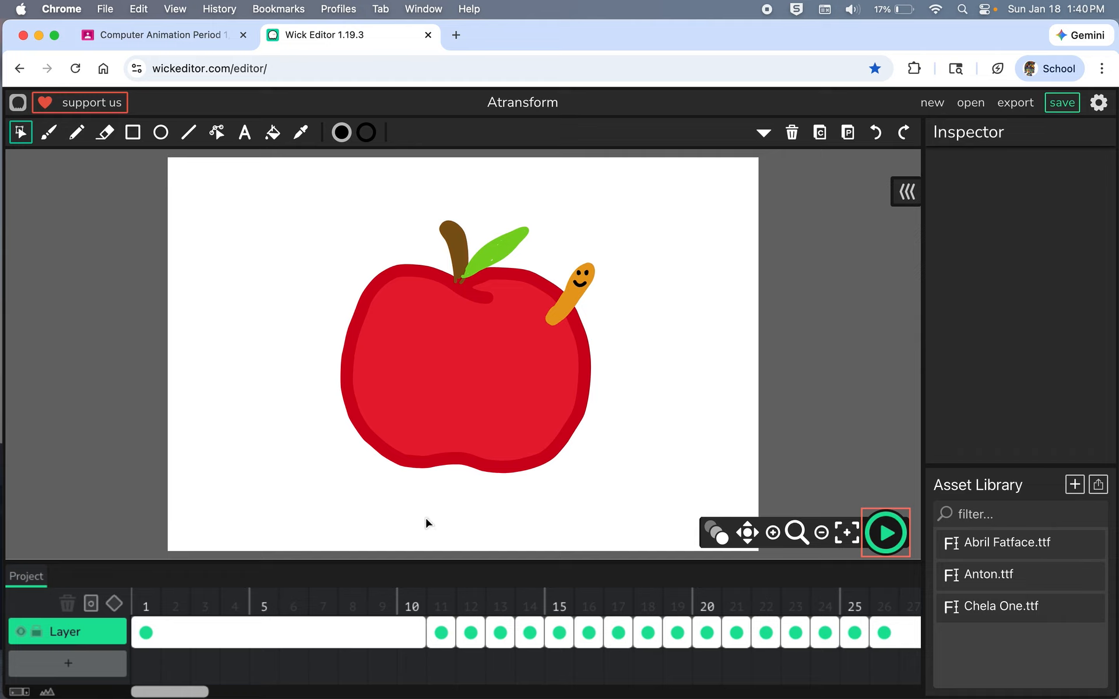
{"action": "left_click", "coordinate": [146, 633]}
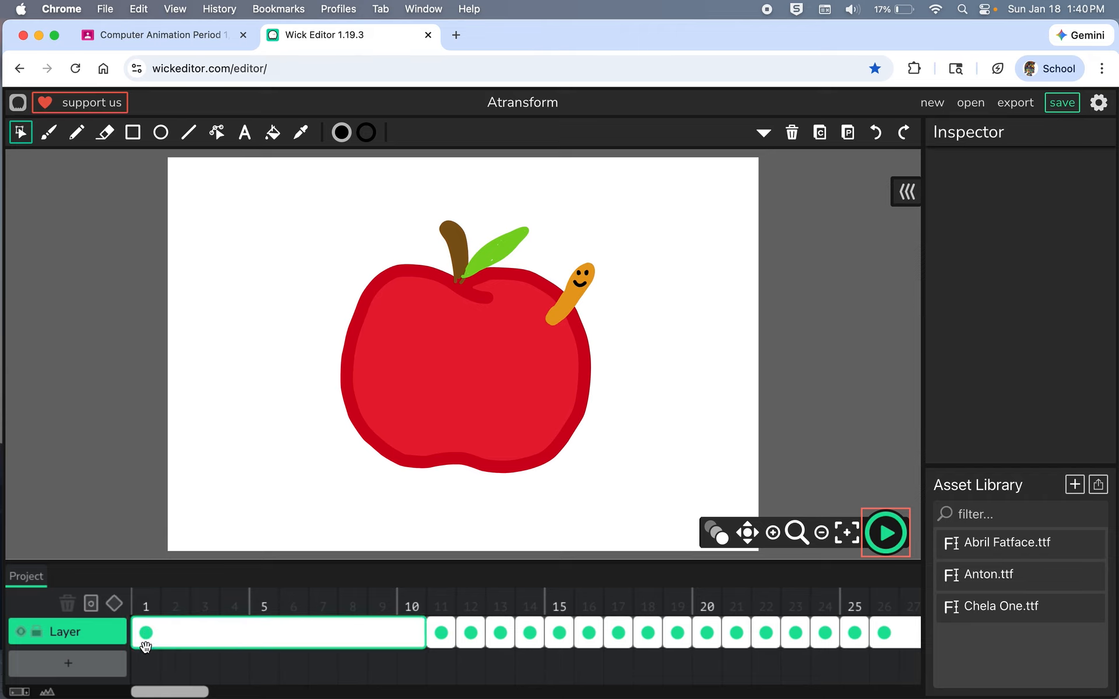
{"action": "left_click", "coordinate": [166, 633]}
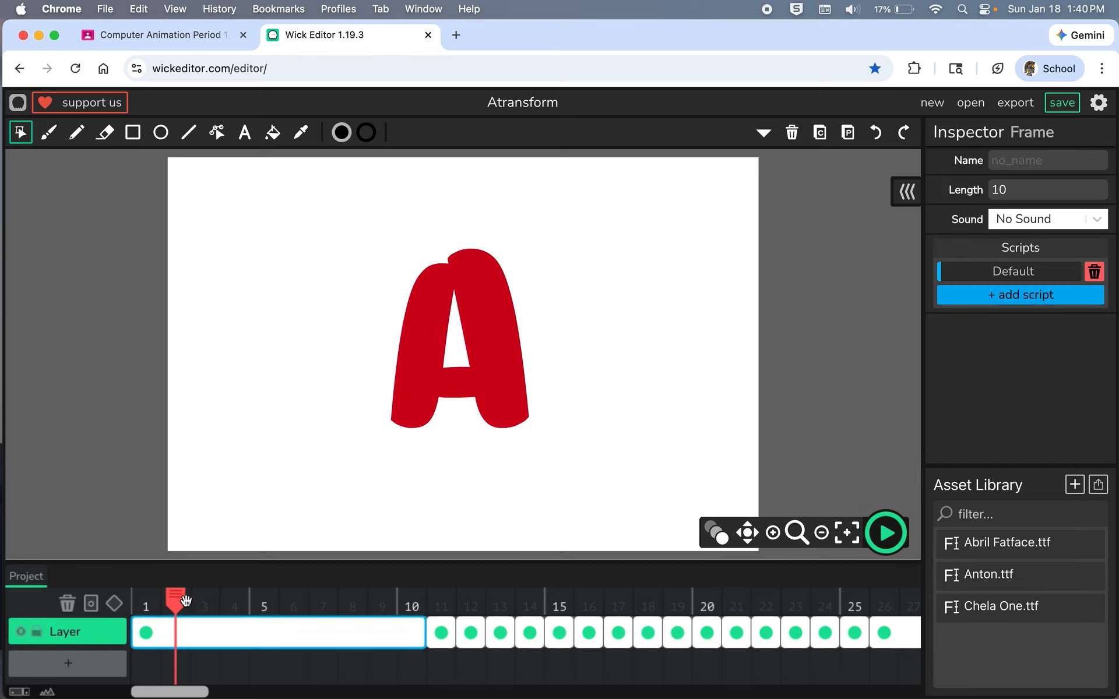
{"action": "left_click_drag", "start_coordinate": [176, 600], "coordinate": [47, 618]}
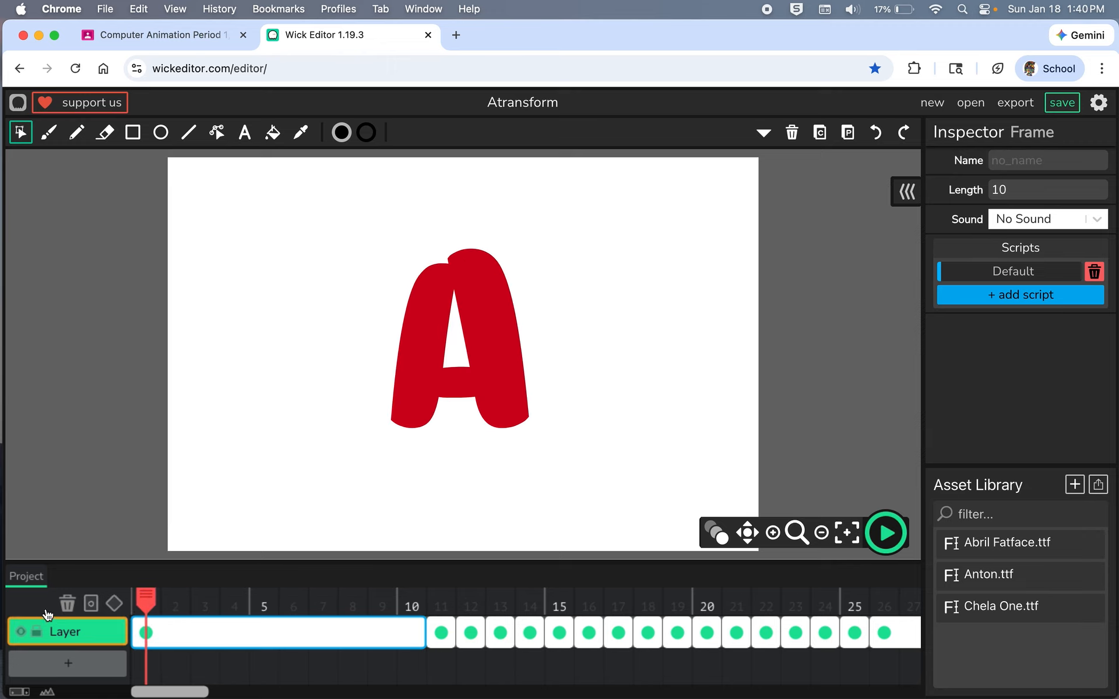
Step: Open a new blank Wick Editor project in a separate browser tab and dismiss the welcome message
{"action": "left_click", "coordinate": [457, 36]}
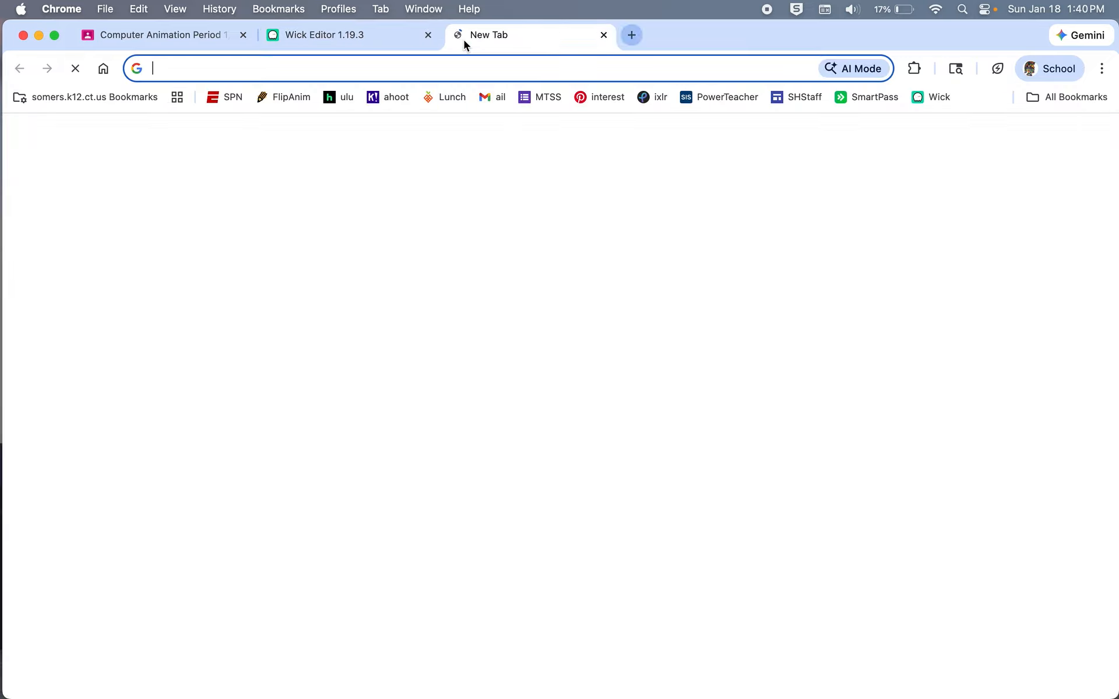
{"action": "left_click", "coordinate": [932, 98]}
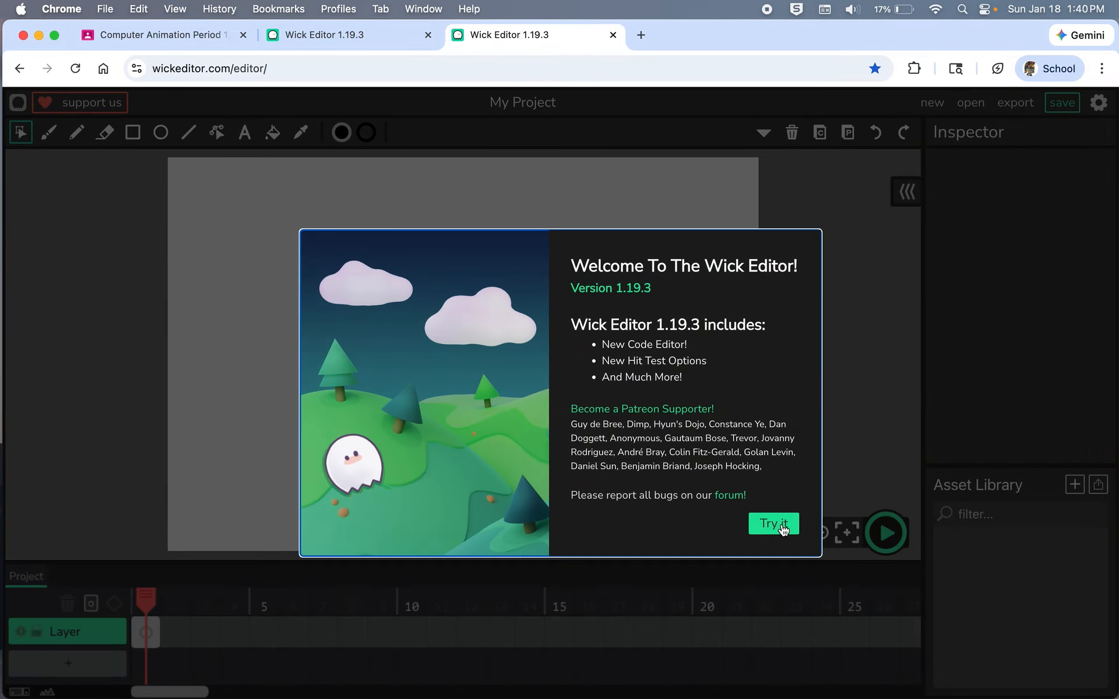
{"action": "left_click", "coordinate": [783, 527]}
{"action": "left_click", "coordinate": [503, 425]}
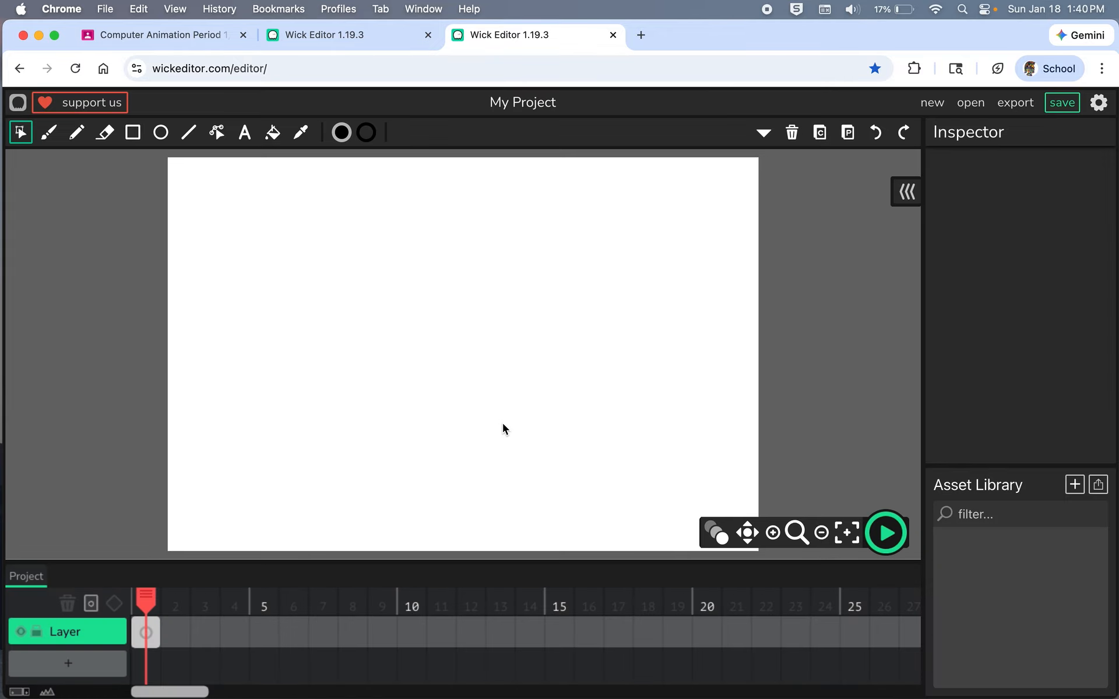
Step: Add a text object reading "A" near the middle of the canvas on frame 1
{"action": "left_click", "coordinate": [245, 132]}
{"action": "left_click", "coordinate": [456, 377]}
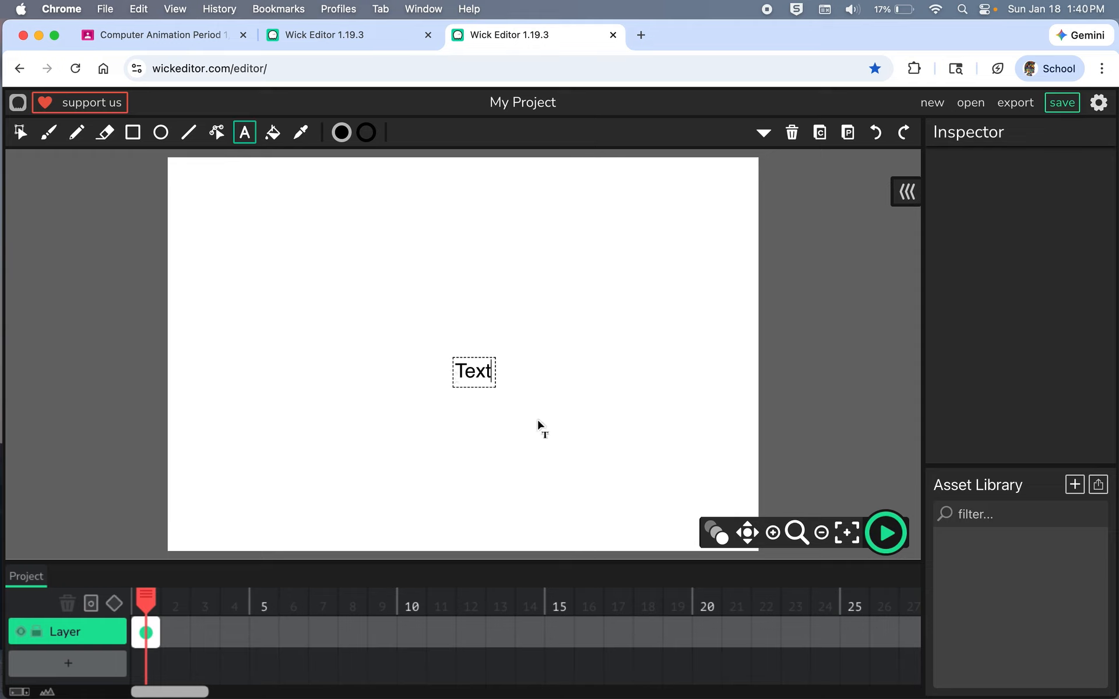
{"action": "key", "text": "BackSpace"}
{"action": "key", "text": "BackSpace"}
{"action": "key", "text": "BackSpace"}
{"action": "key", "text": "BackSpace"}
{"action": "type", "text": "A"}
{"action": "left_click", "coordinate": [379, 320]}
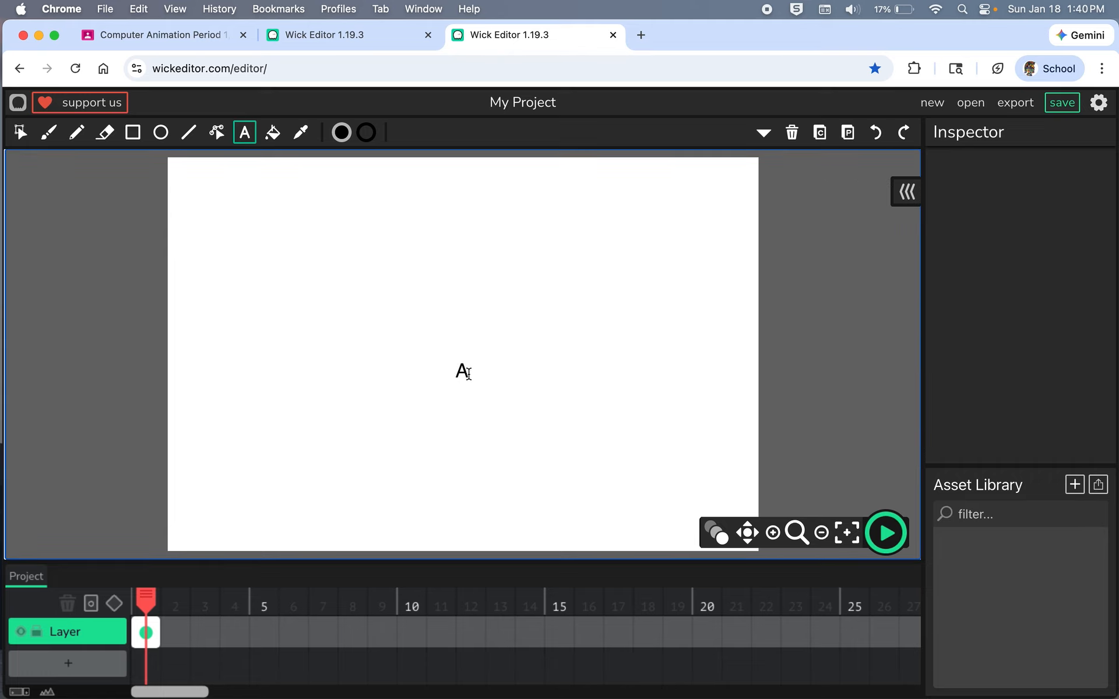
Step: Set the letter A's font family to Erica One and enlarge the letter to about 147 wide by 312 high
{"action": "left_click", "coordinate": [20, 134]}
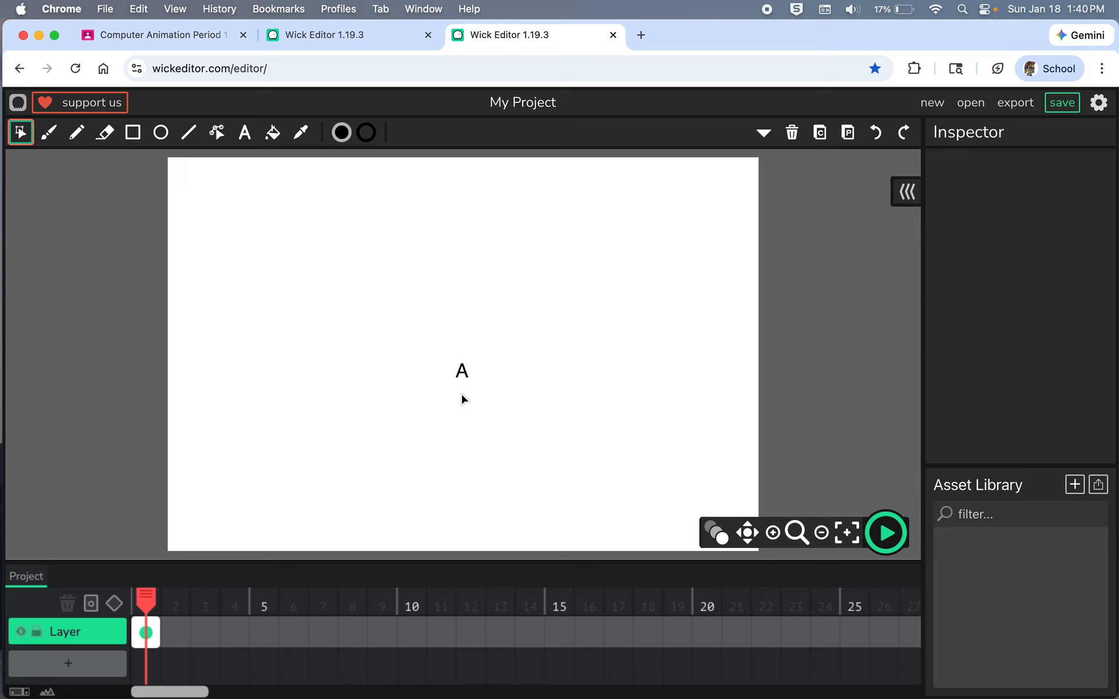
{"action": "left_click", "coordinate": [466, 377]}
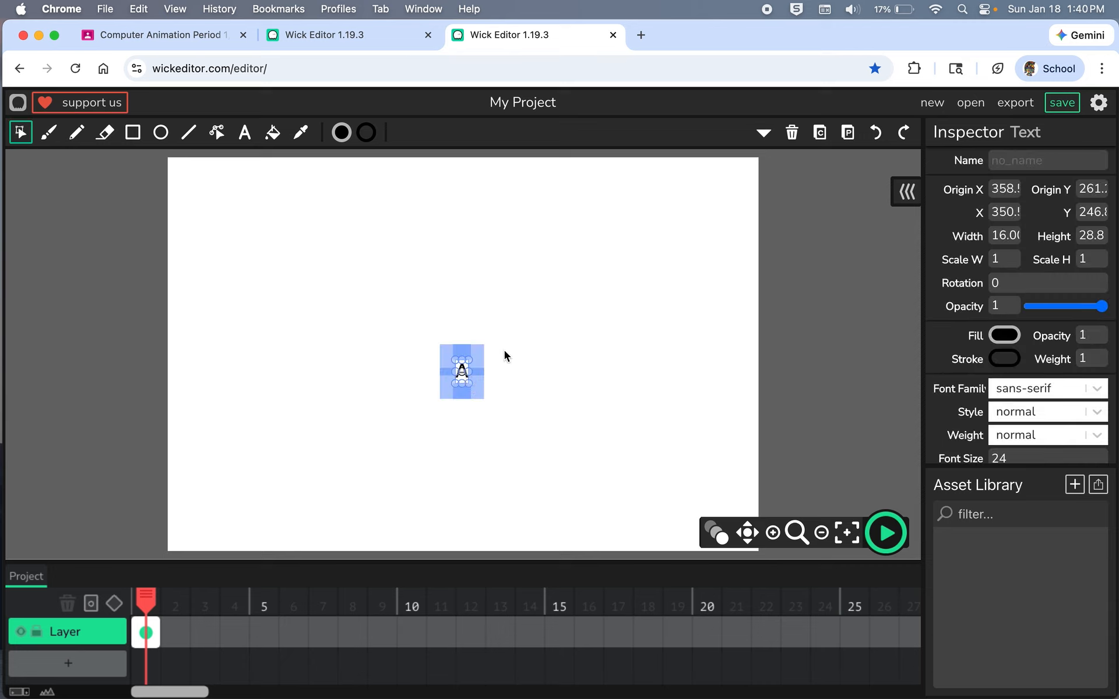
{"action": "left_click", "coordinate": [1094, 390]}
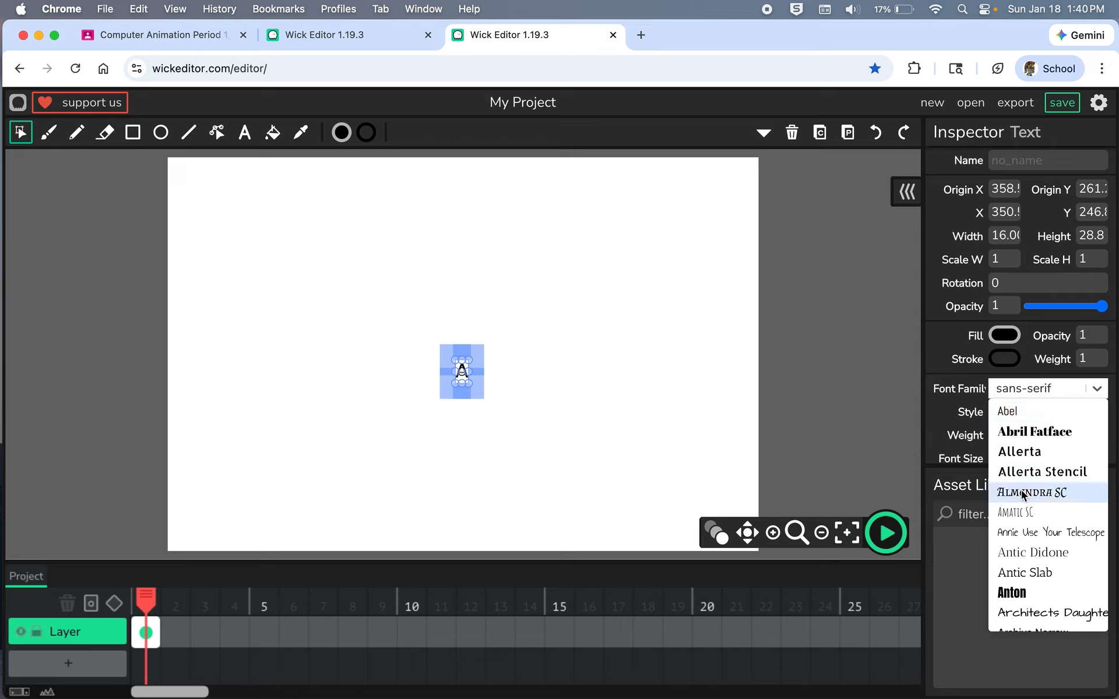
{"action": "scroll", "coordinate": [1021, 490], "scroll_direction": "down", "scroll_amount": 3}
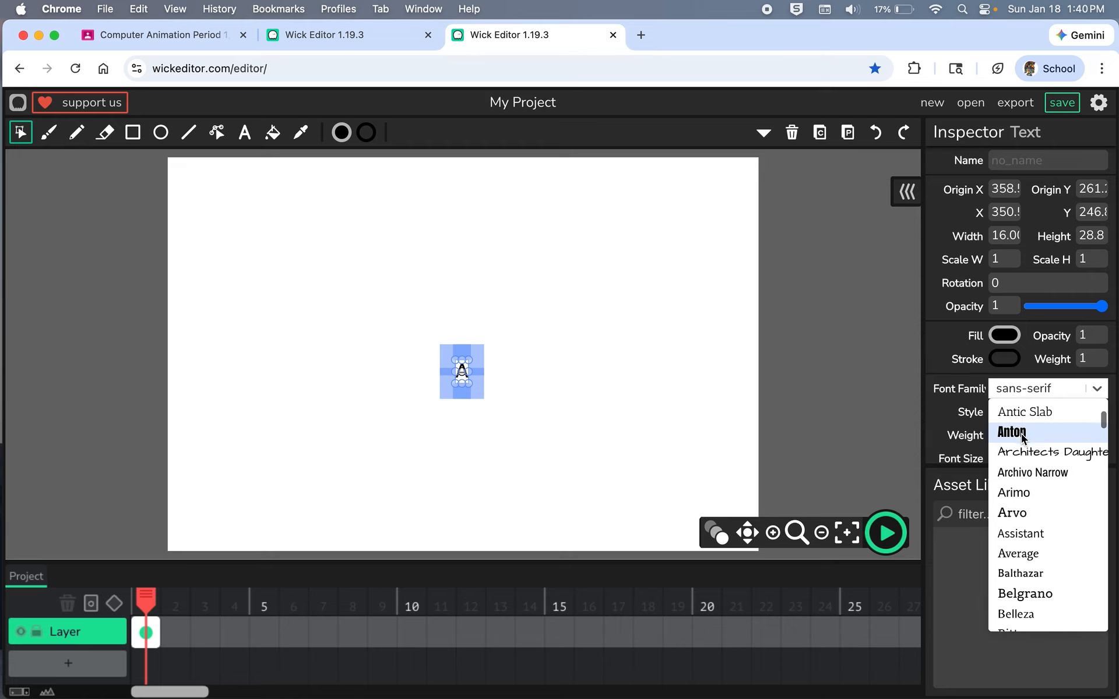
{"action": "scroll", "coordinate": [1022, 437], "scroll_direction": "down", "scroll_amount": 6}
{"action": "scroll", "coordinate": [1022, 437], "scroll_direction": "down", "scroll_amount": 5}
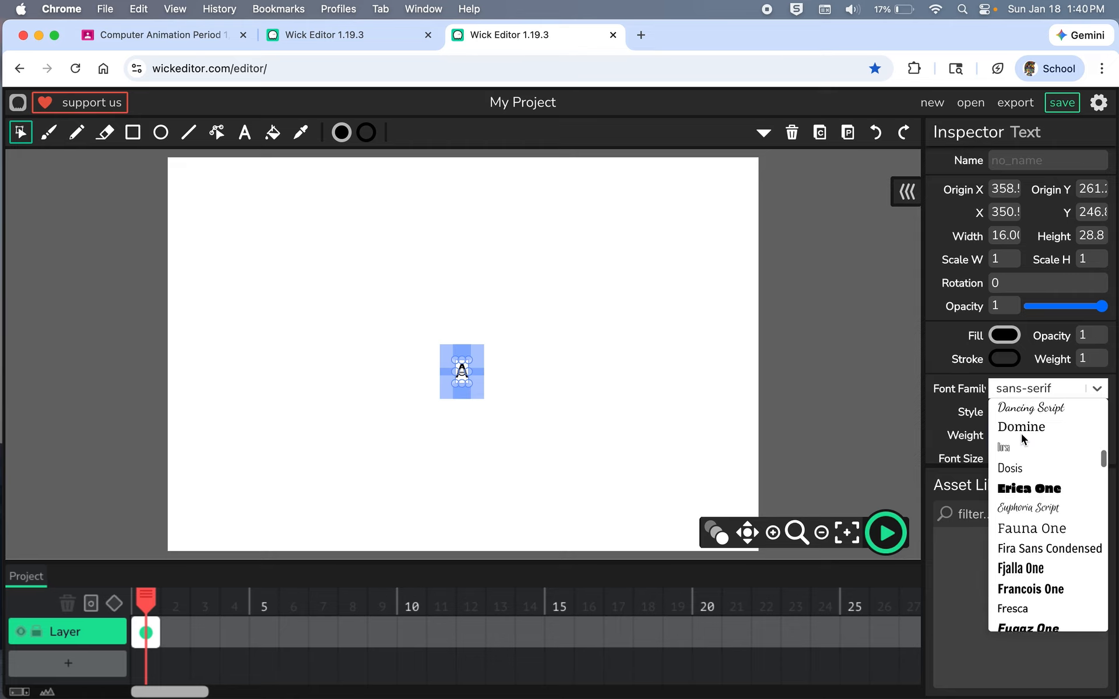
{"action": "left_click", "coordinate": [1034, 440]}
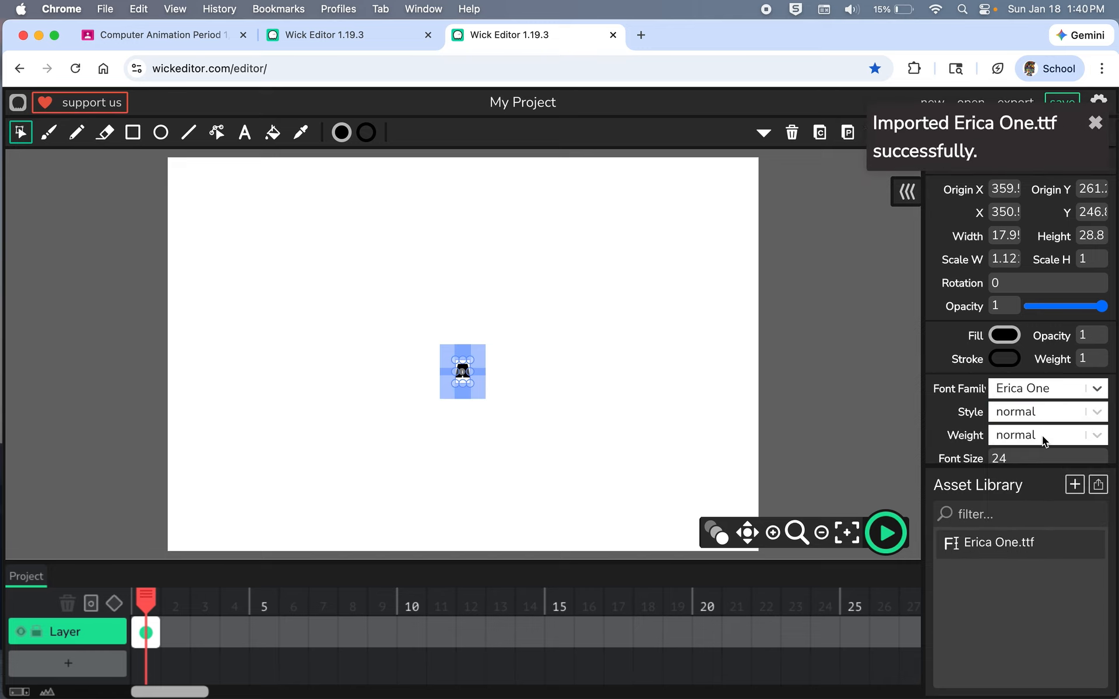
{"action": "left_click_drag", "start_coordinate": [458, 363], "coordinate": [406, 250]}
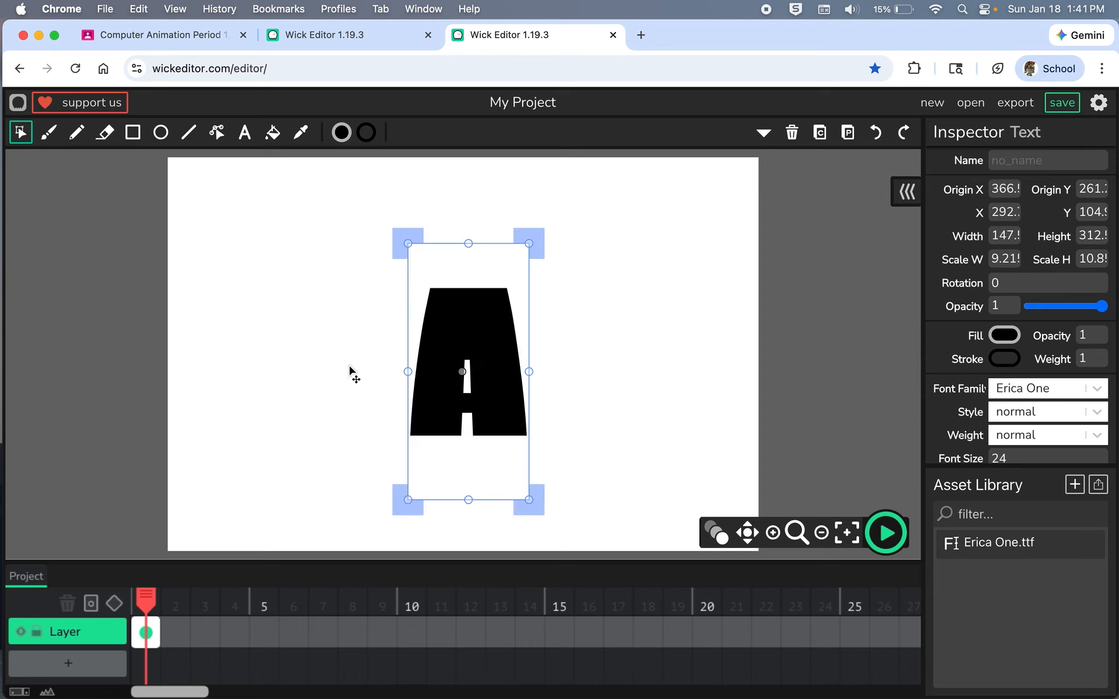
Step: Change the enlarged letter A's font family to Chela One
{"action": "left_click", "coordinate": [1095, 391]}
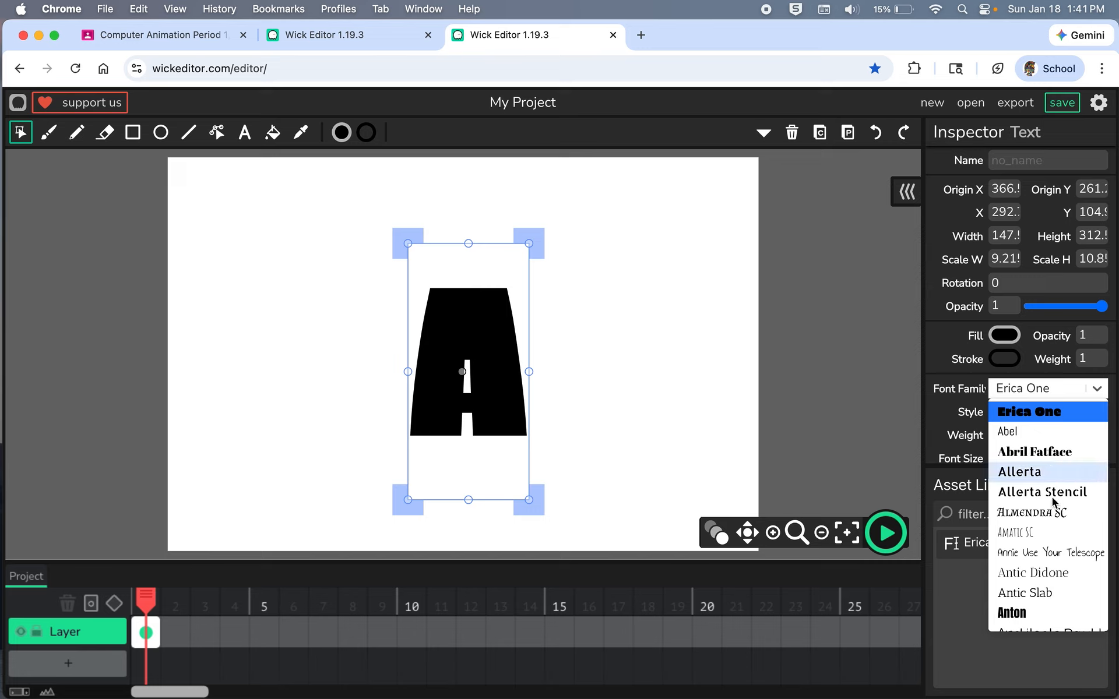
{"action": "scroll", "coordinate": [1051, 489], "scroll_direction": "down", "scroll_amount": 10}
{"action": "scroll", "coordinate": [1046, 504], "scroll_direction": "down", "scroll_amount": 4}
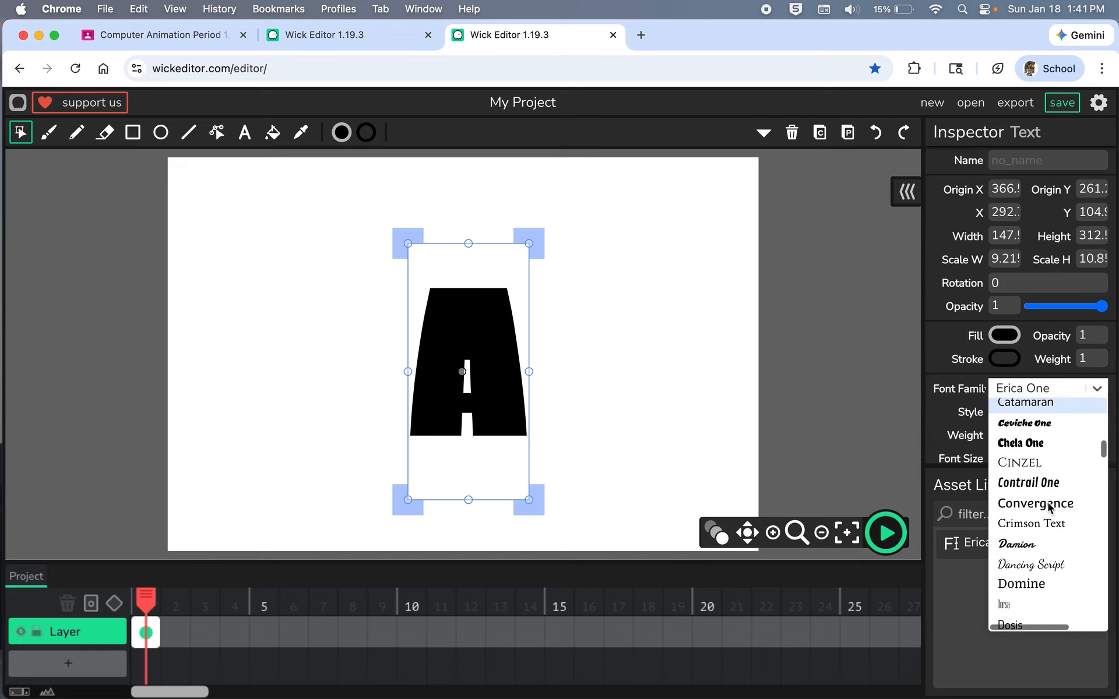
{"action": "scroll", "coordinate": [1043, 482], "scroll_direction": "up", "scroll_amount": 2}
{"action": "left_click", "coordinate": [1037, 459]}
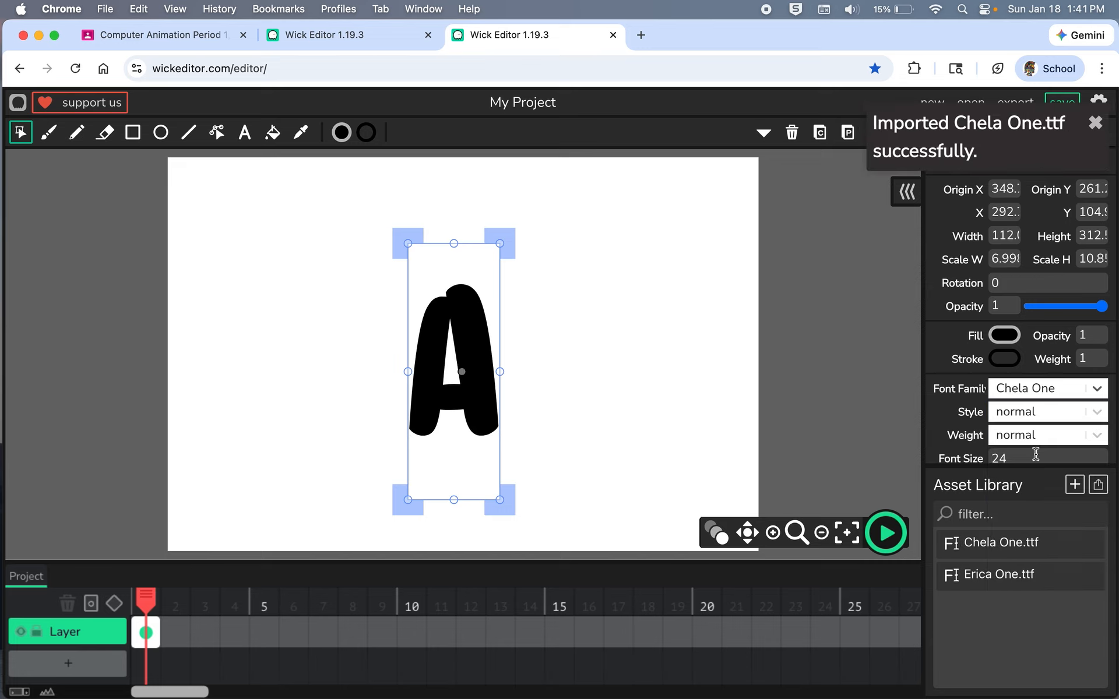
Step: Try the Fugaz One font family on the letter A
{"action": "left_click", "coordinate": [1049, 388]}
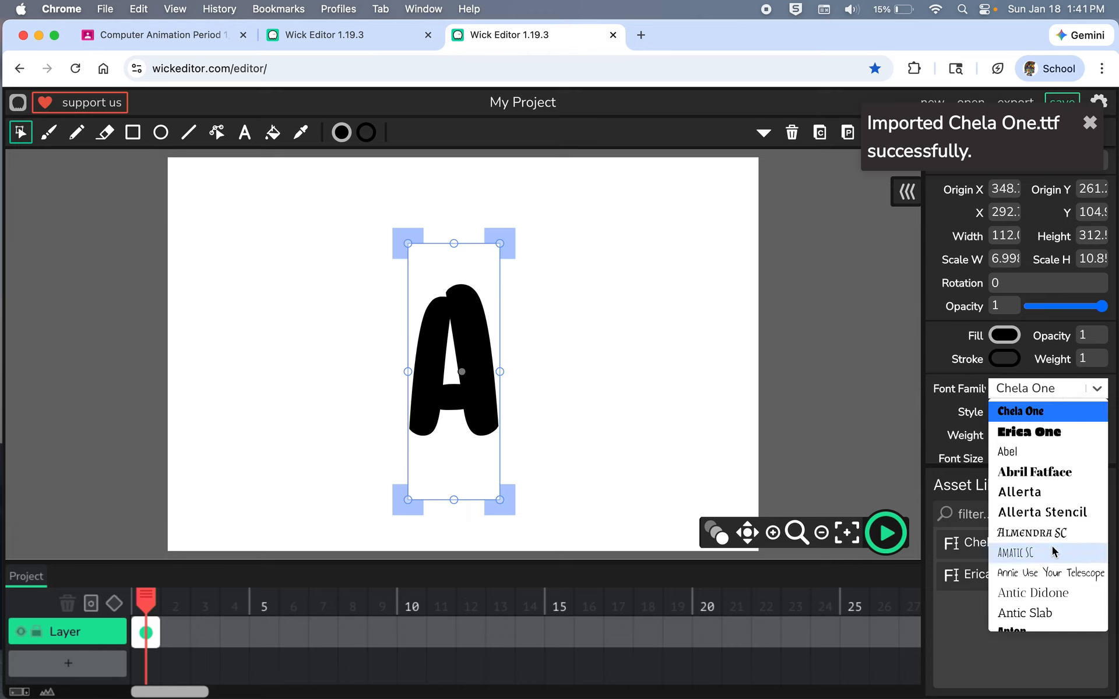
{"action": "scroll", "coordinate": [1052, 524], "scroll_direction": "down", "scroll_amount": 10}
{"action": "scroll", "coordinate": [1053, 551], "scroll_direction": "down", "scroll_amount": 10}
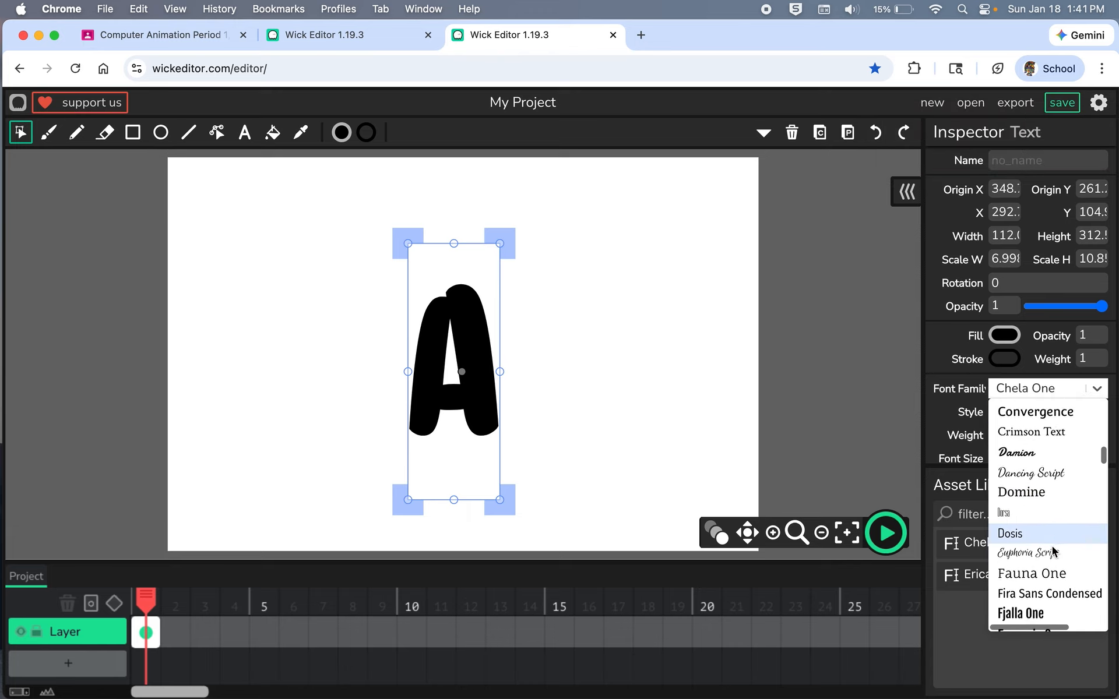
{"action": "scroll", "coordinate": [1053, 552], "scroll_direction": "down", "scroll_amount": 3}
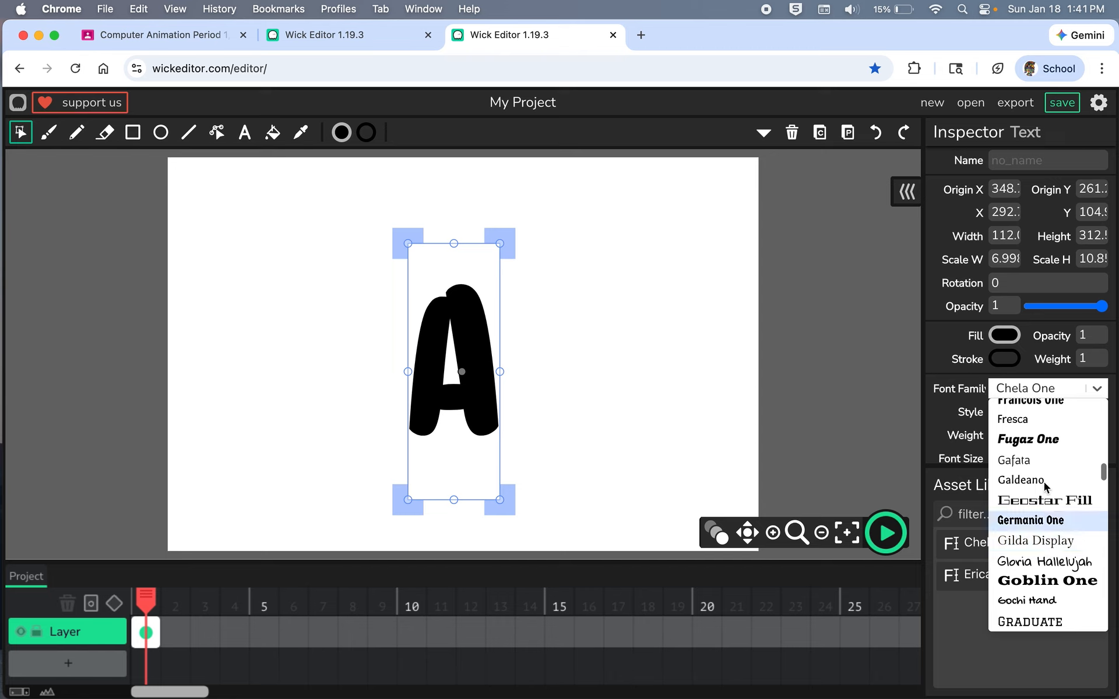
{"action": "left_click", "coordinate": [1044, 438]}
Step: Browse further through the available fonts and apply Poller One to the letter A
{"action": "left_click", "coordinate": [1069, 388]}
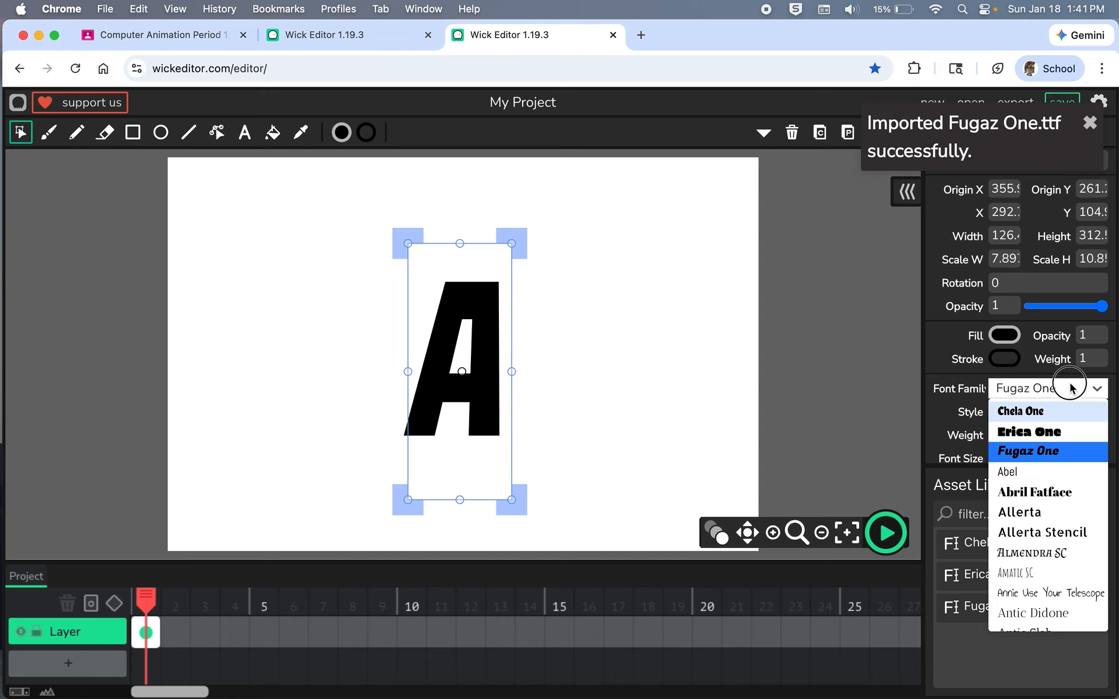
{"action": "scroll", "coordinate": [1055, 520], "scroll_direction": "down", "scroll_amount": 3}
{"action": "scroll", "coordinate": [1056, 520], "scroll_direction": "down", "scroll_amount": 15}
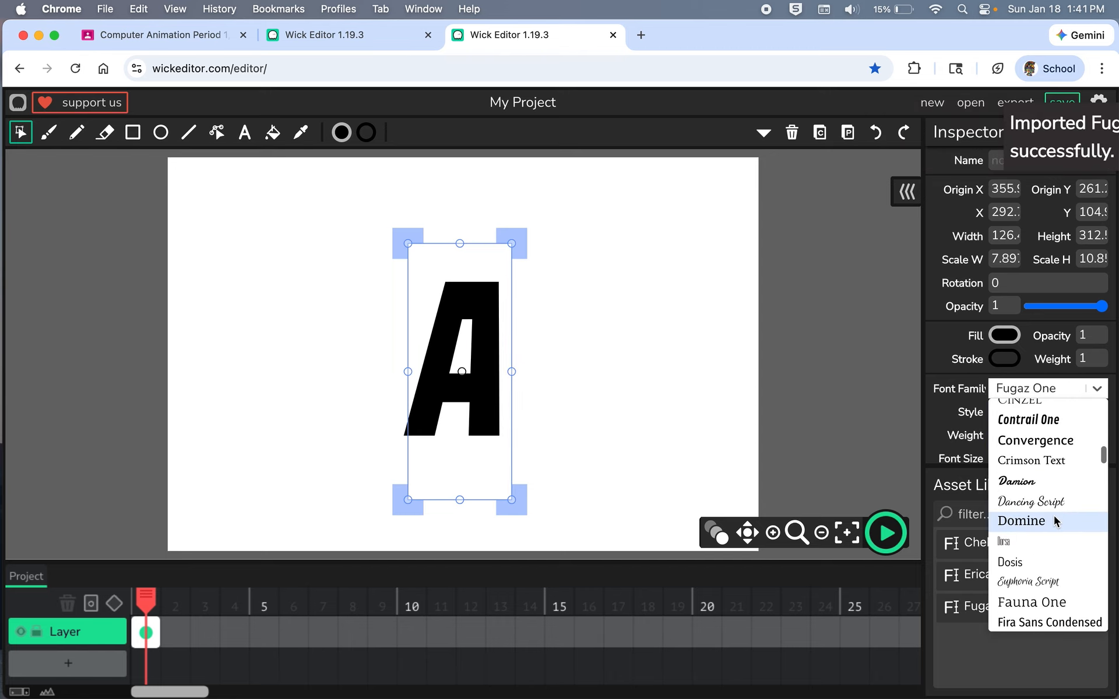
{"action": "scroll", "coordinate": [1056, 519], "scroll_direction": "down", "scroll_amount": 5}
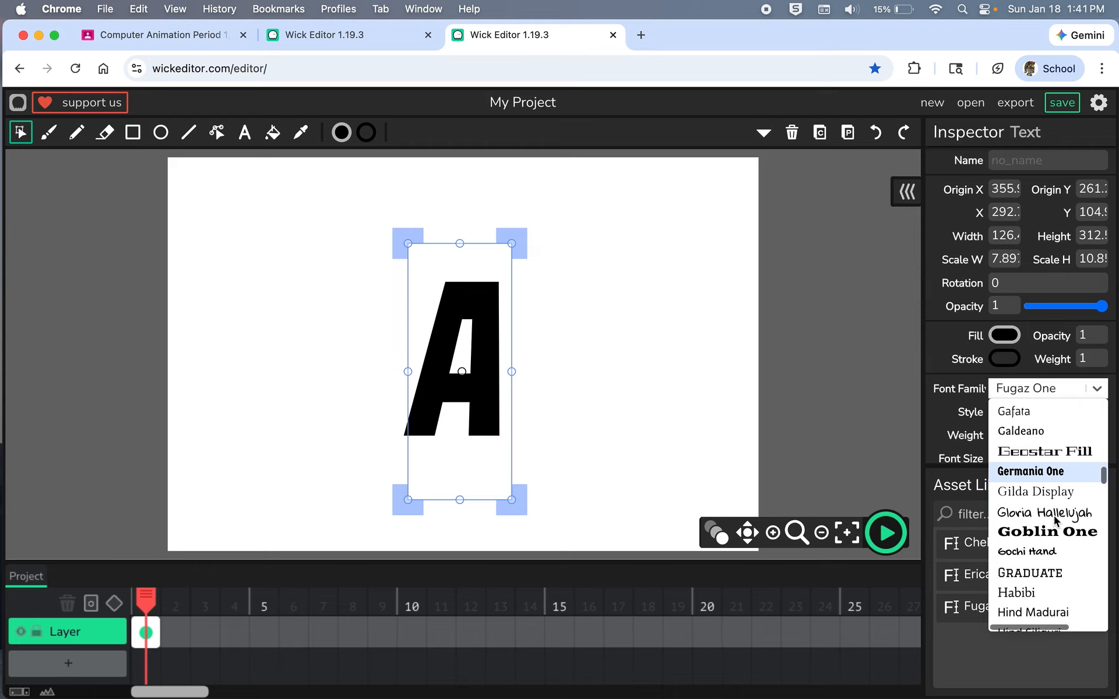
{"action": "scroll", "coordinate": [1053, 516], "scroll_direction": "down", "scroll_amount": 5}
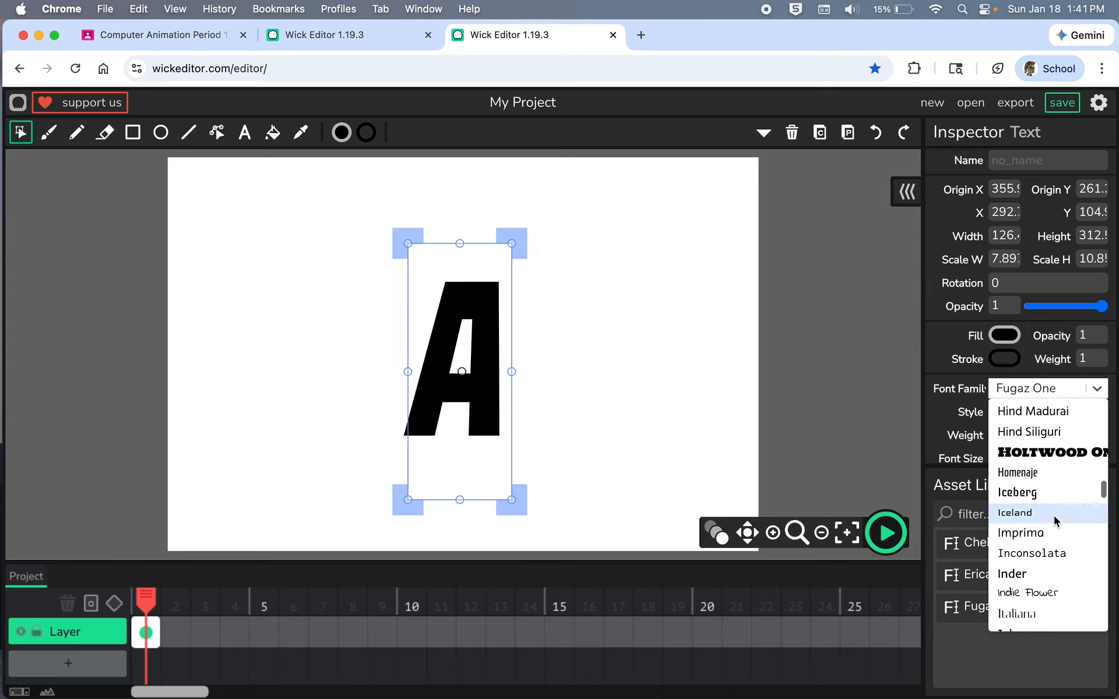
{"action": "scroll", "coordinate": [1054, 516], "scroll_direction": "down", "scroll_amount": 5}
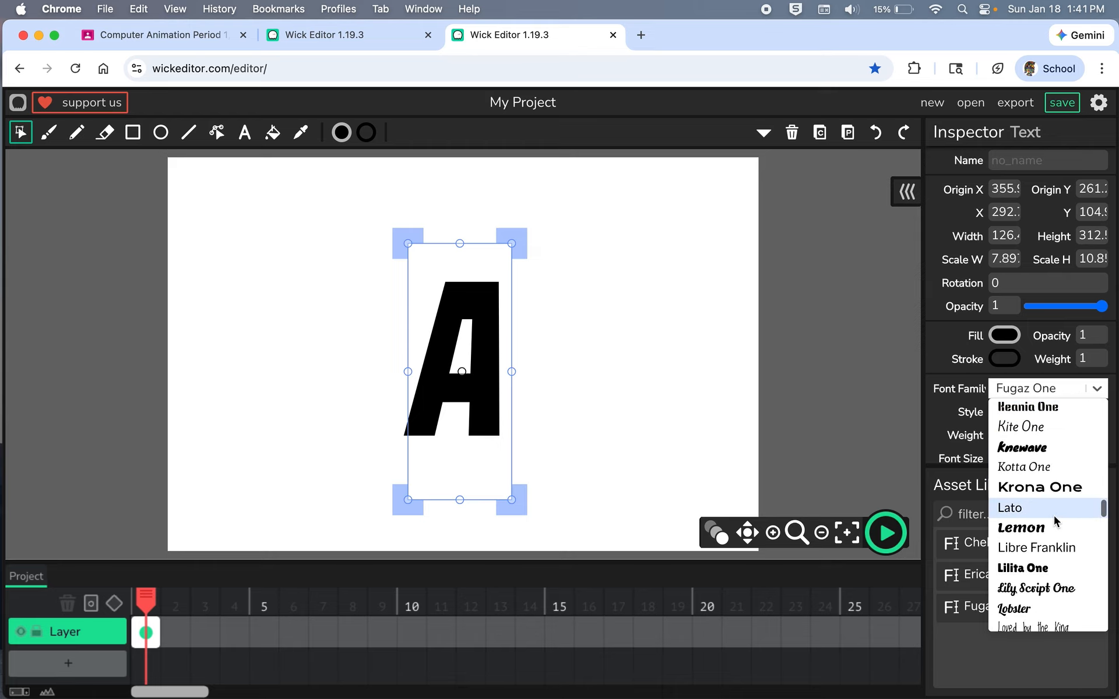
{"action": "scroll", "coordinate": [1054, 517], "scroll_direction": "down", "scroll_amount": 5}
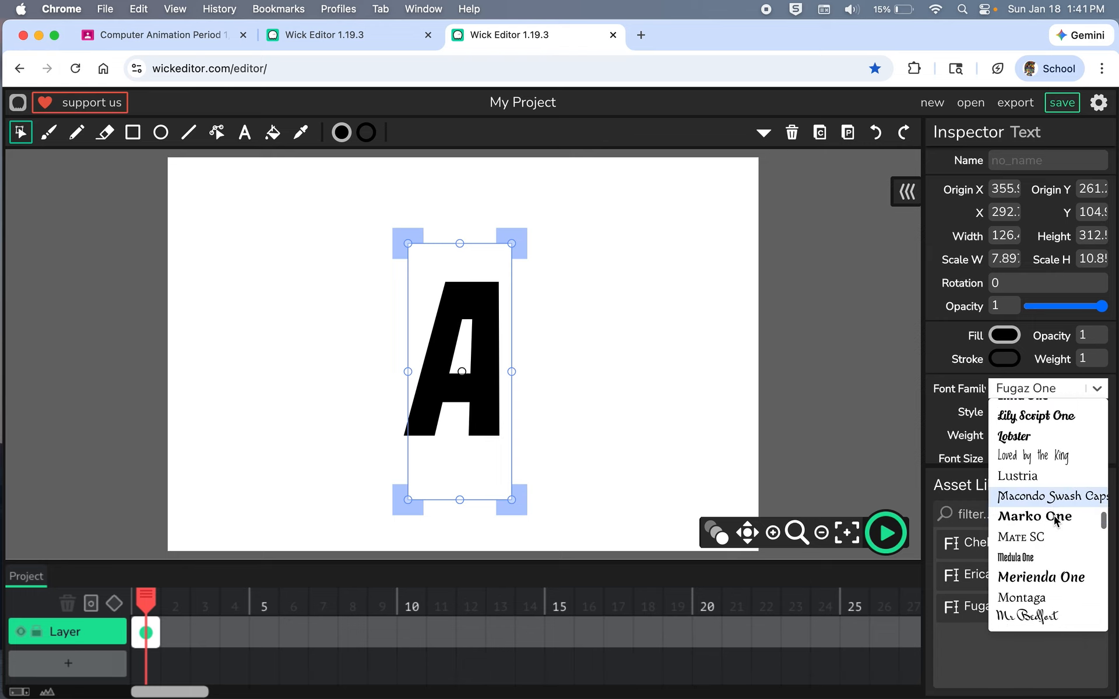
{"action": "scroll", "coordinate": [1055, 520], "scroll_direction": "down", "scroll_amount": 5}
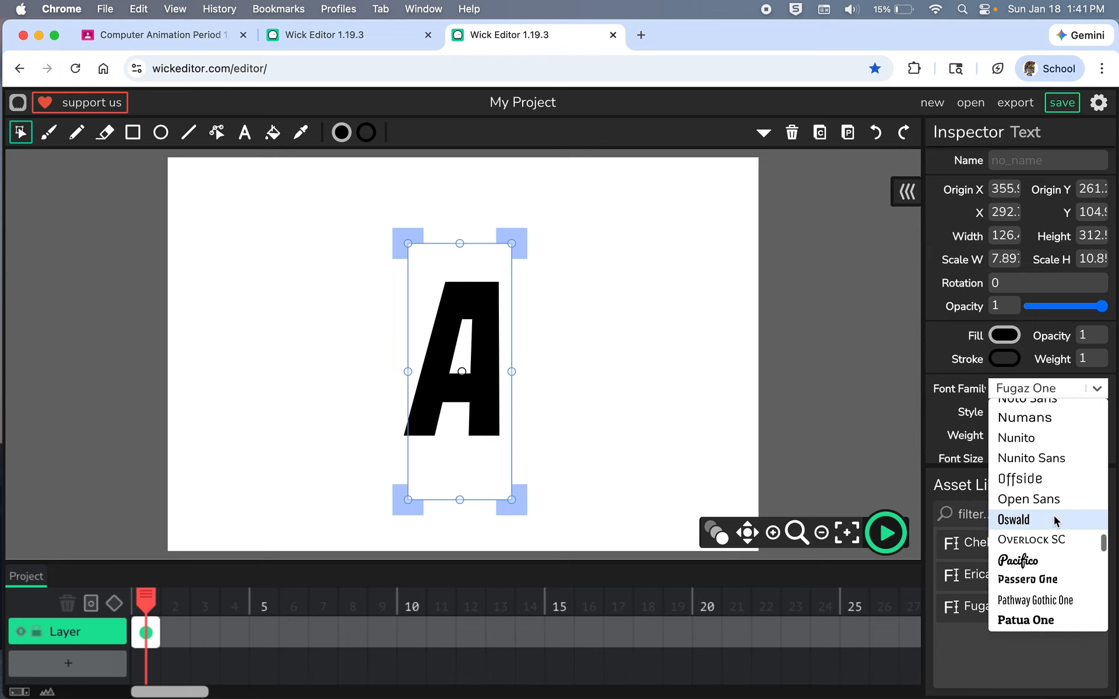
{"action": "scroll", "coordinate": [1055, 521], "scroll_direction": "down", "scroll_amount": 2}
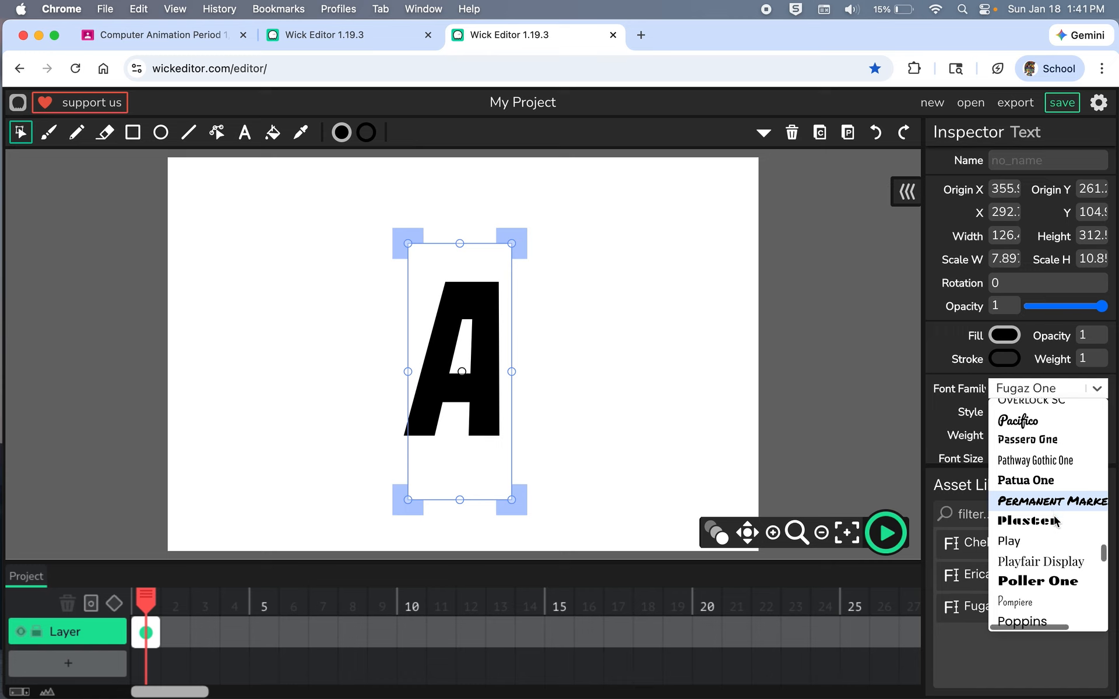
{"action": "left_click", "coordinate": [1054, 539]}
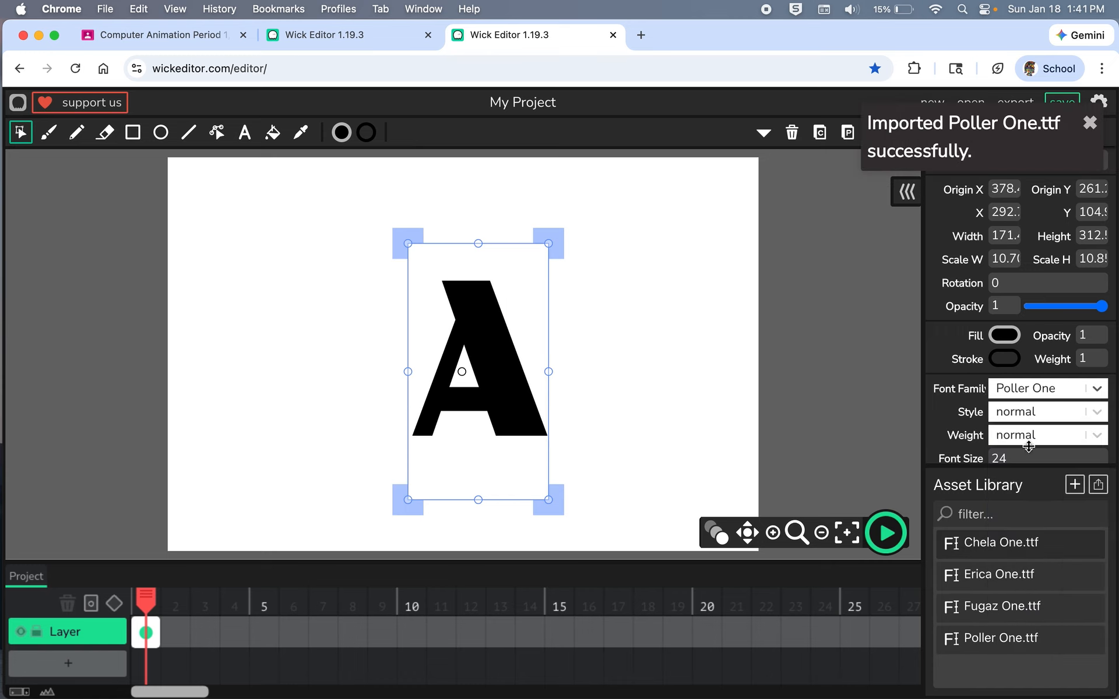
Step: Switch the letter A's font family to Lemon
{"action": "left_click", "coordinate": [1056, 388]}
{"action": "scroll", "coordinate": [1051, 504], "scroll_direction": "down", "scroll_amount": 5}
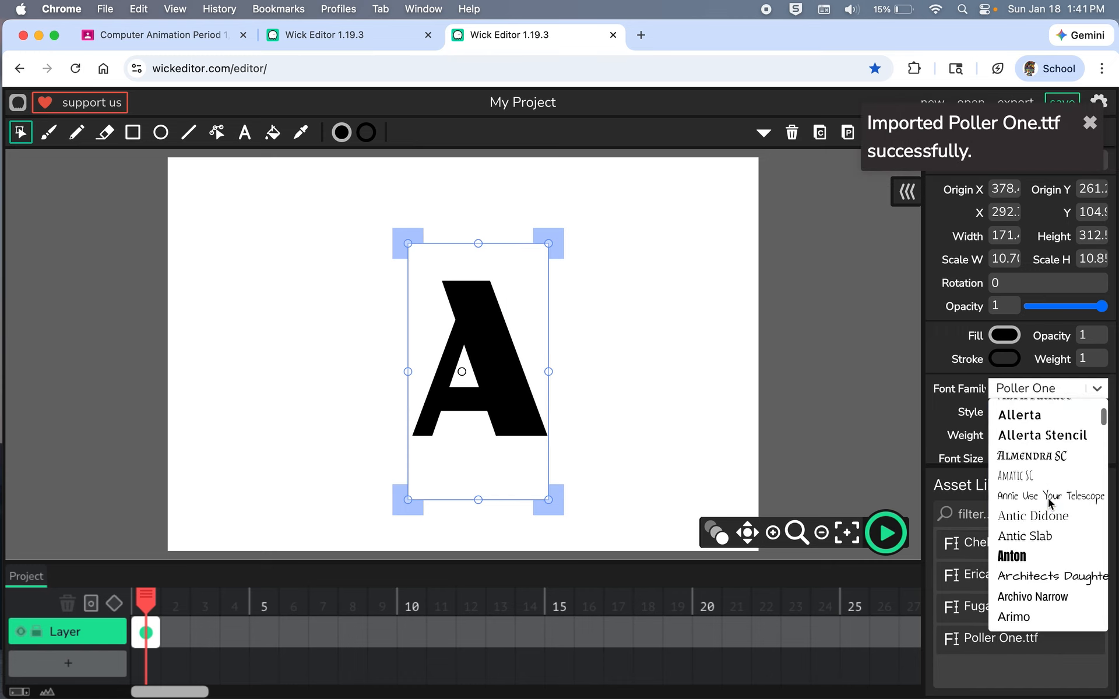
{"action": "scroll", "coordinate": [1049, 504], "scroll_direction": "down", "scroll_amount": 10}
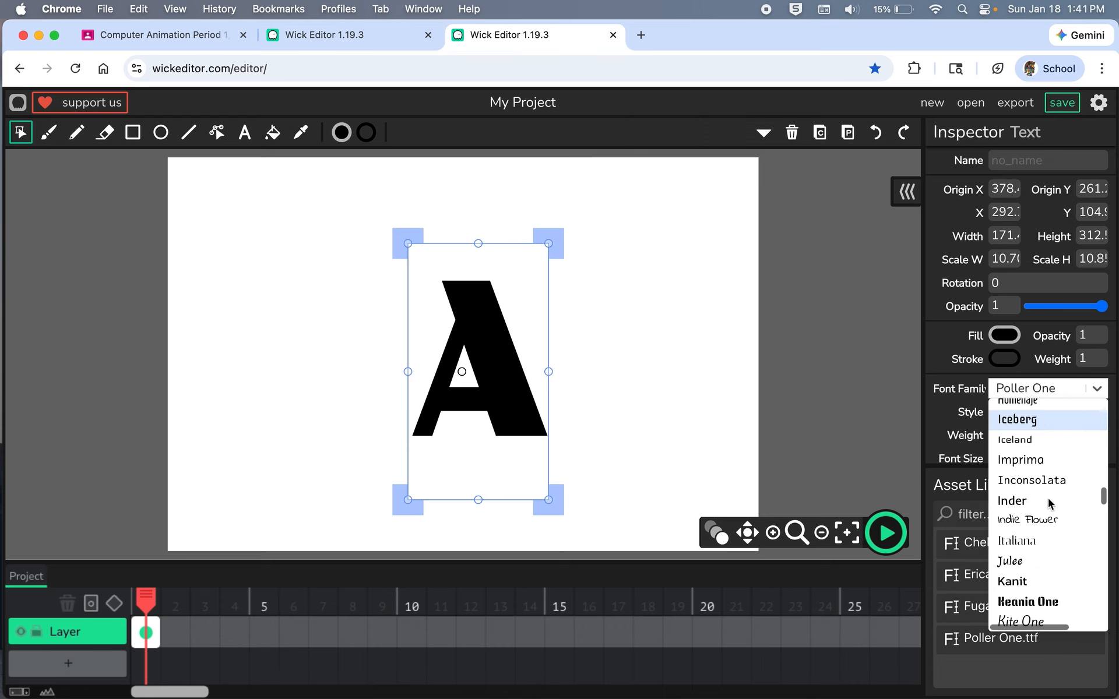
{"action": "scroll", "coordinate": [1049, 503], "scroll_direction": "down", "scroll_amount": 1}
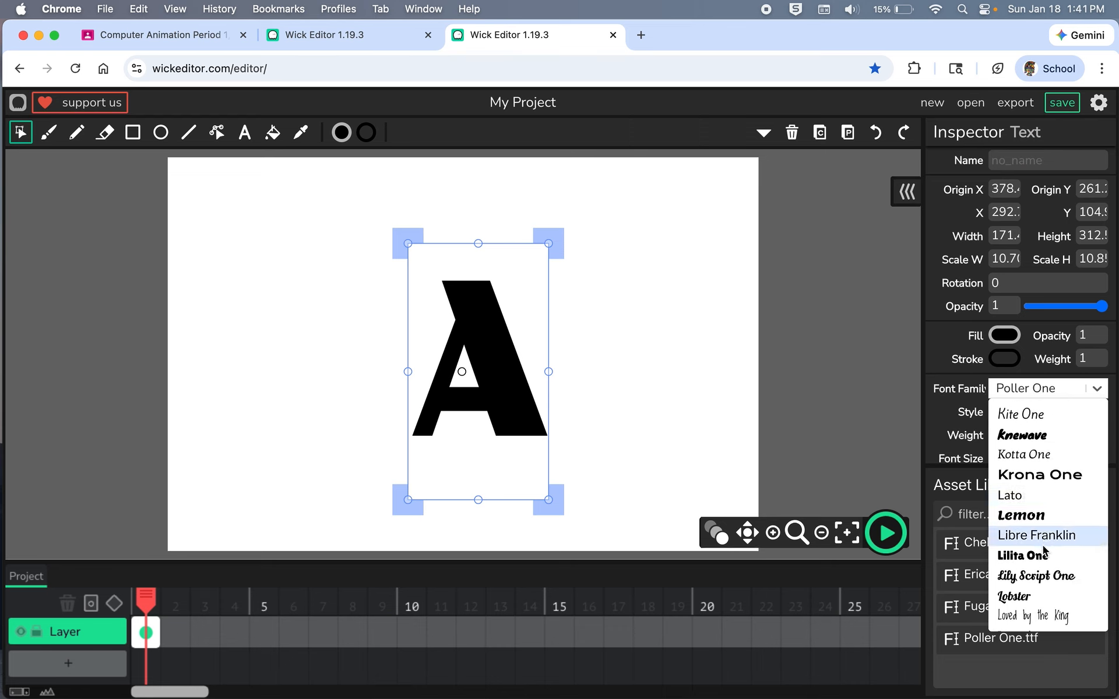
{"action": "left_click", "coordinate": [1035, 515]}
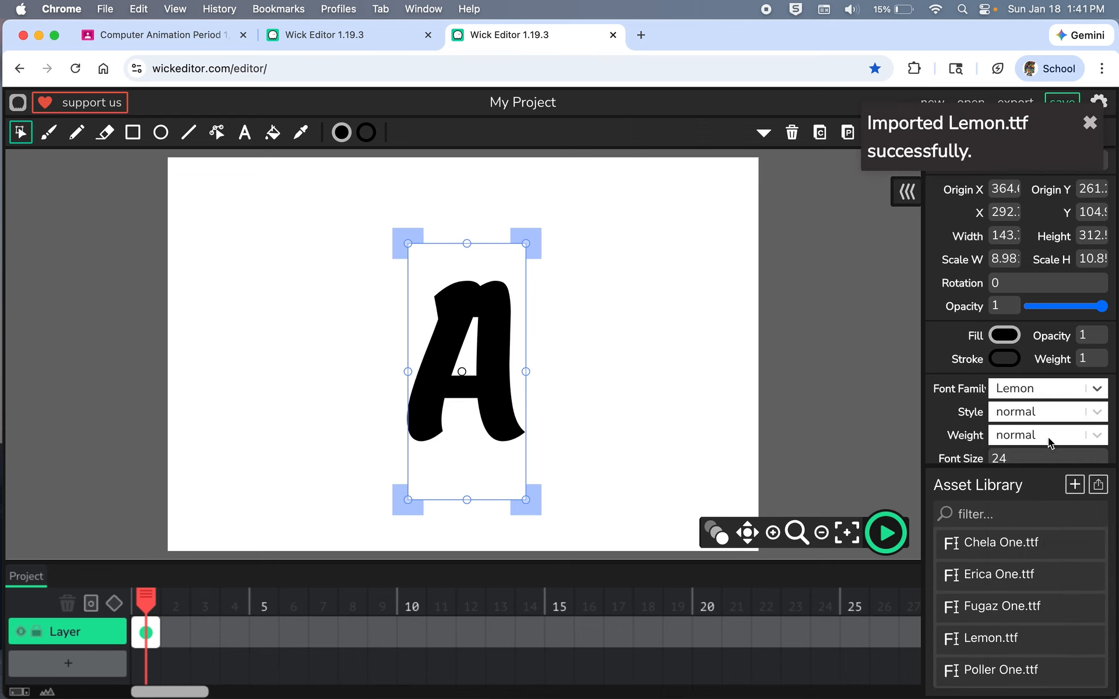
Step: Change the letter A's fill colour to the red swatch D0021B
{"action": "left_click", "coordinate": [1095, 388]}
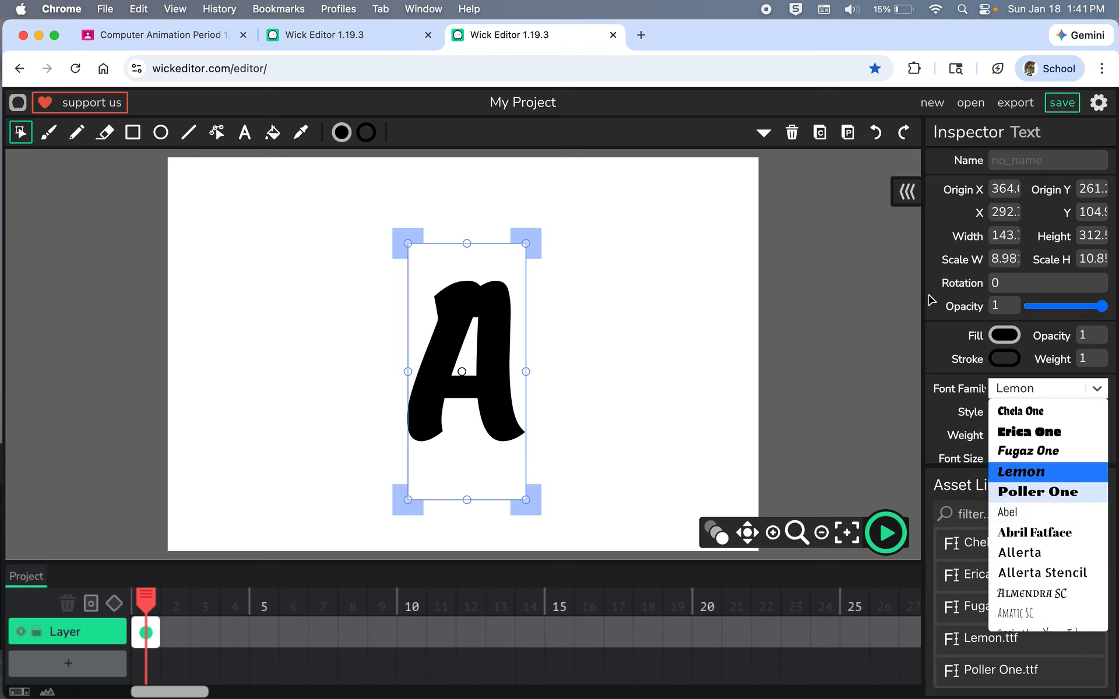
{"action": "left_click", "coordinate": [822, 269]}
{"action": "left_click", "coordinate": [500, 366]}
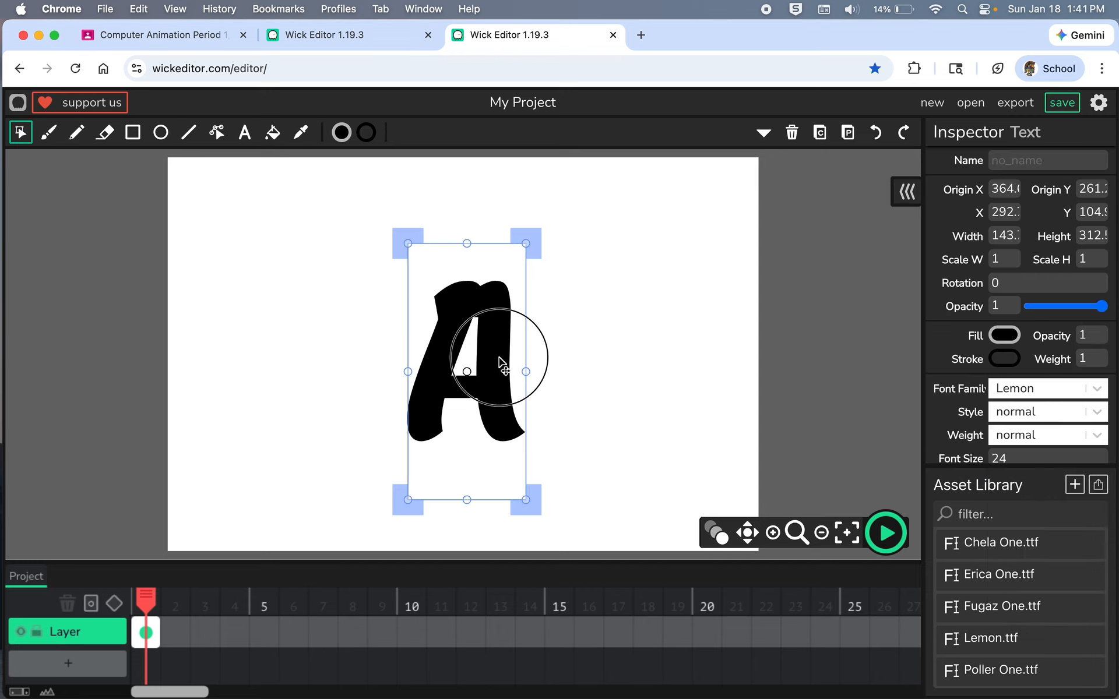
{"action": "left_click", "coordinate": [1003, 336]}
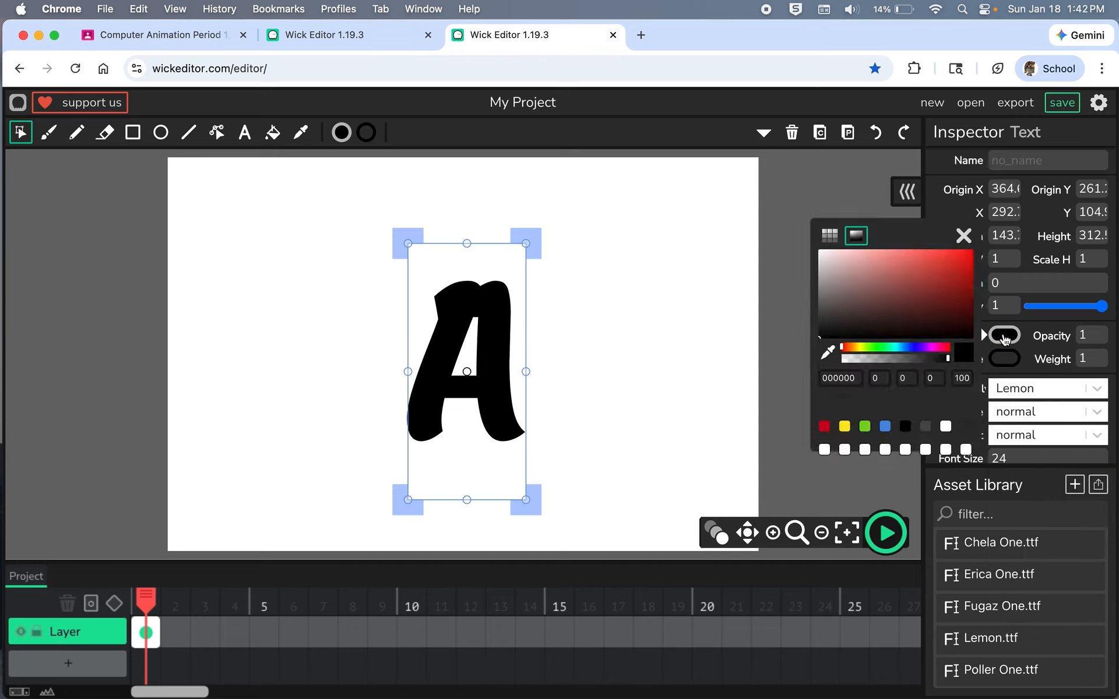
{"action": "left_click", "coordinate": [823, 426]}
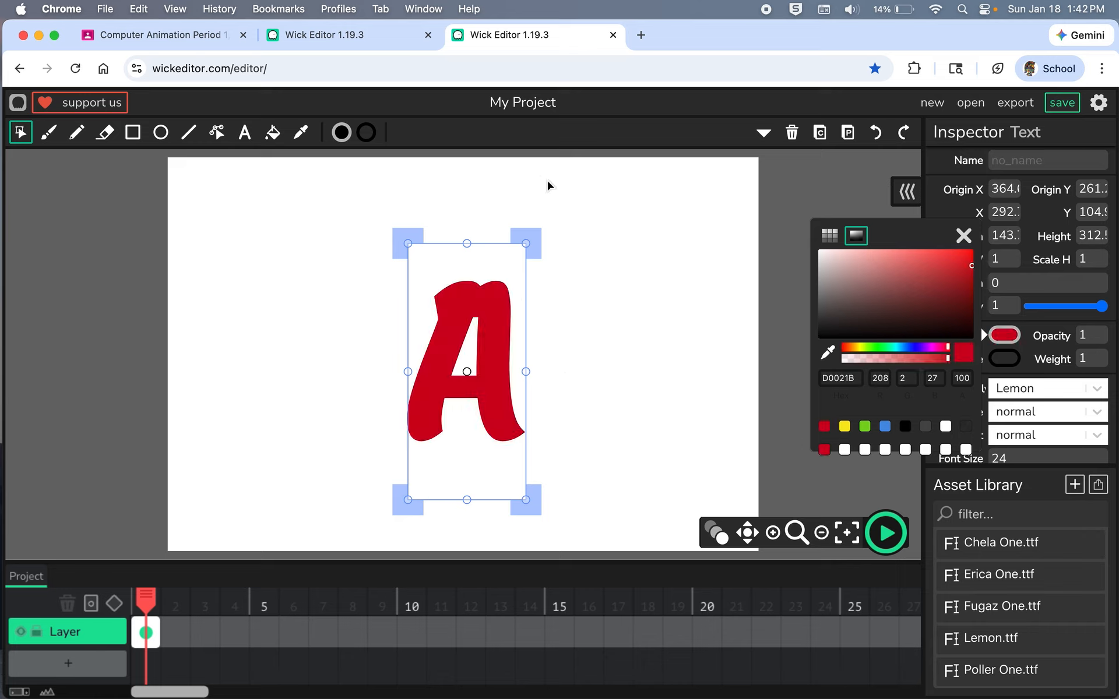
{"action": "left_click", "coordinate": [620, 361]}
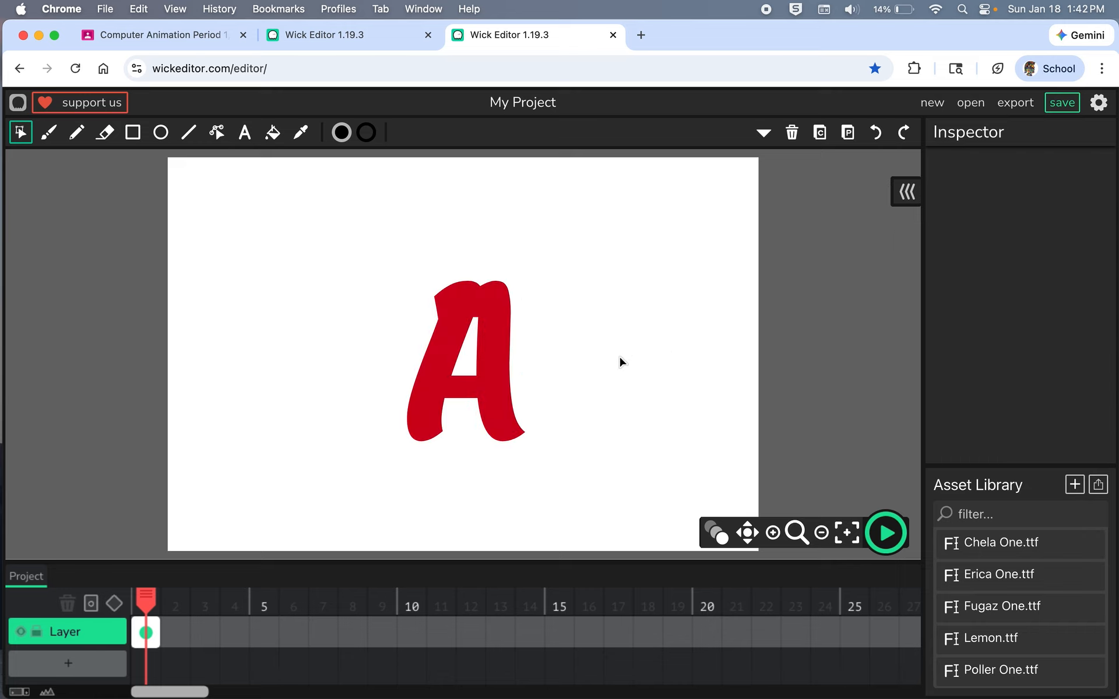
Step: Shift the red letter A slightly down and left on the canvas
{"action": "left_click_drag", "start_coordinate": [494, 353], "coordinate": [496, 364]}
{"action": "left_click", "coordinate": [597, 350]}
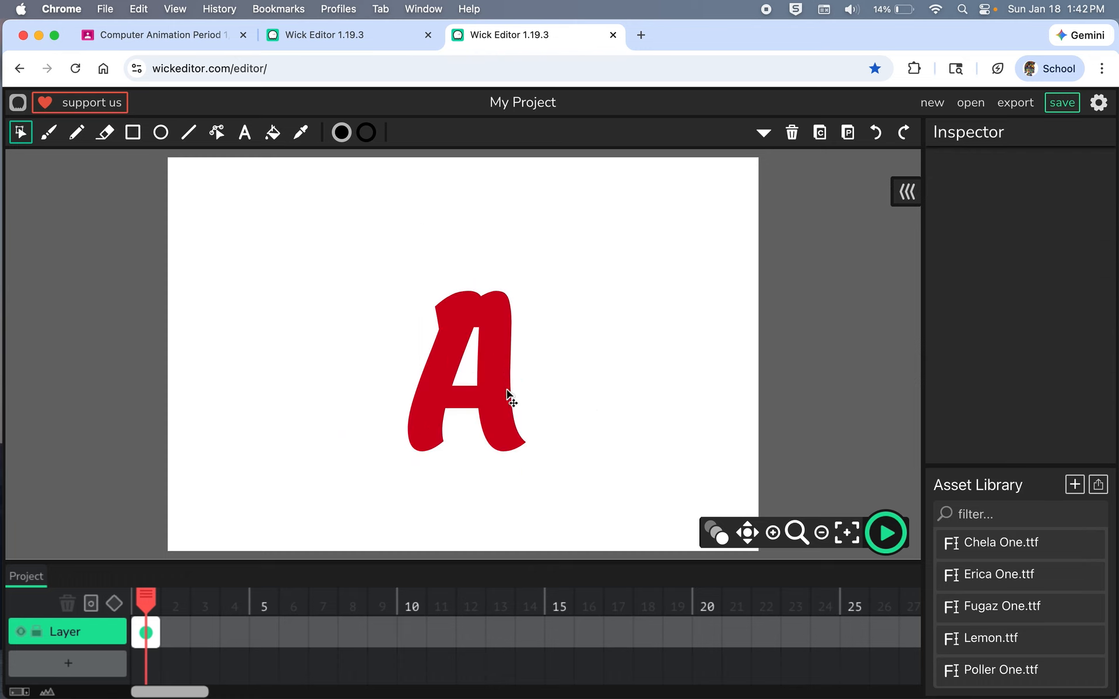
{"action": "left_click_drag", "start_coordinate": [507, 396], "coordinate": [504, 399]}
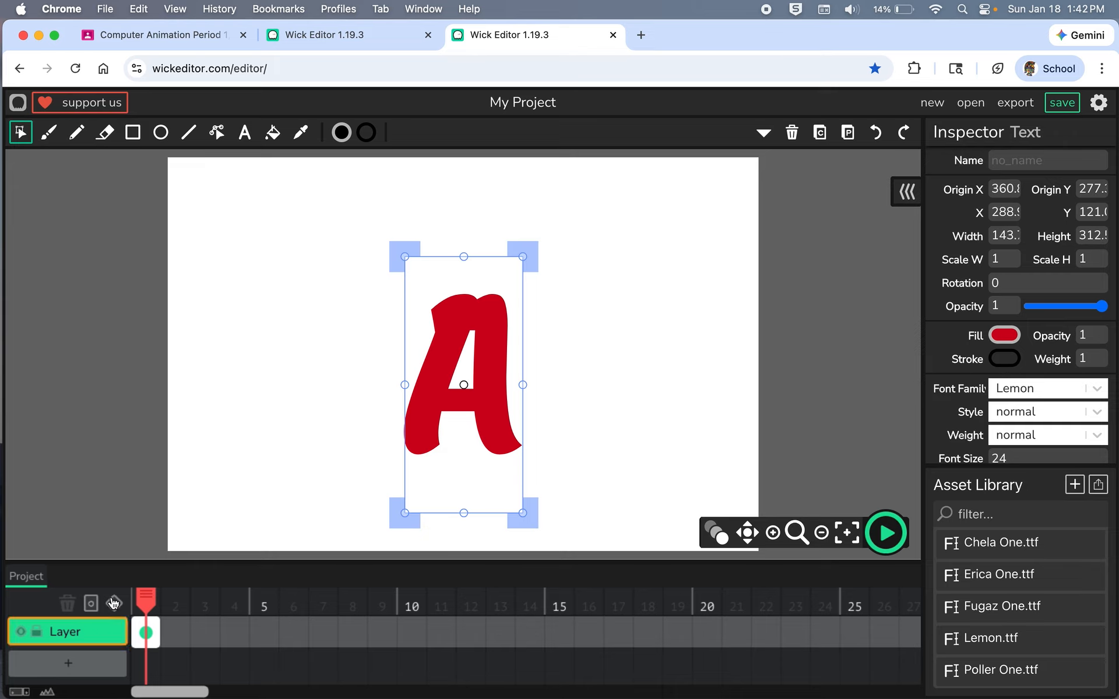
Step: Extend the letter A's frame on the timeline to a length of 10 frames
{"action": "mouse_move", "coordinate": [188, 632]}
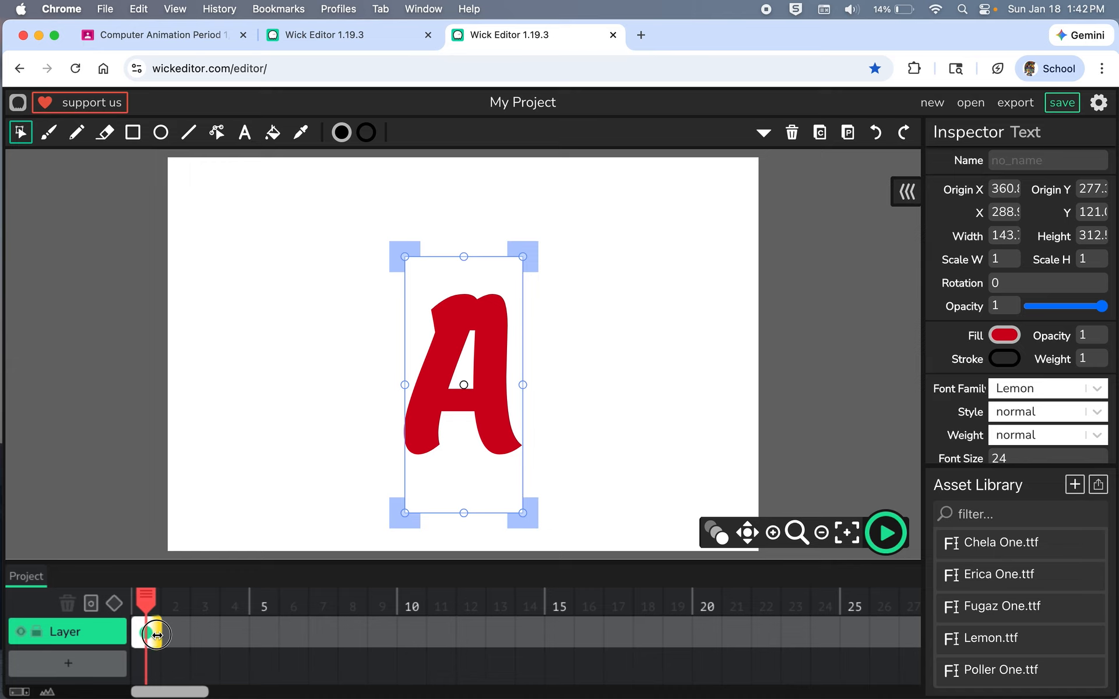
{"action": "left_click_drag", "start_coordinate": [157, 634], "coordinate": [419, 640]}
{"action": "left_click", "coordinate": [387, 636]}
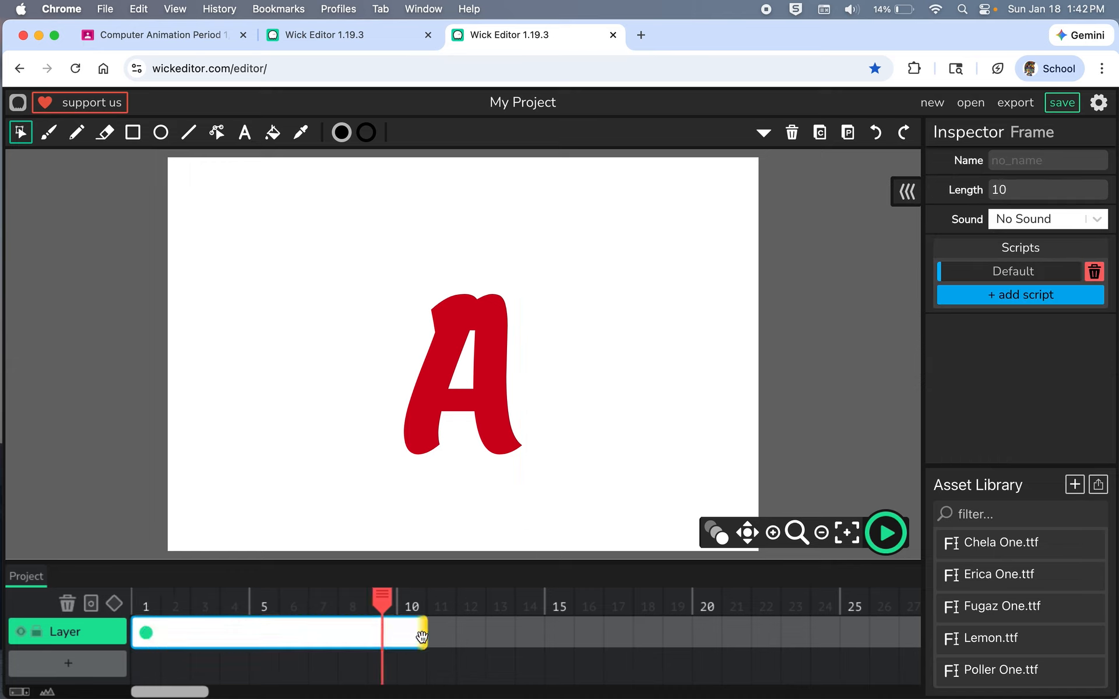
Step: Add a blank frame at position 11 and turn on onion skinning
{"action": "left_click", "coordinate": [437, 639]}
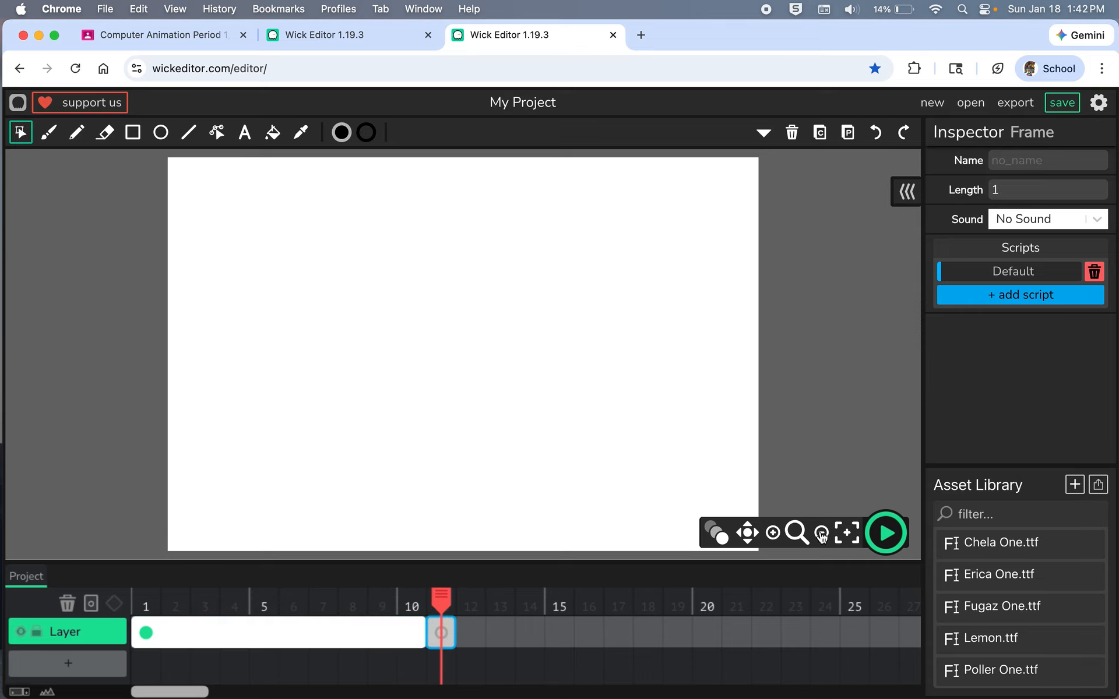
{"action": "left_click", "coordinate": [719, 537]}
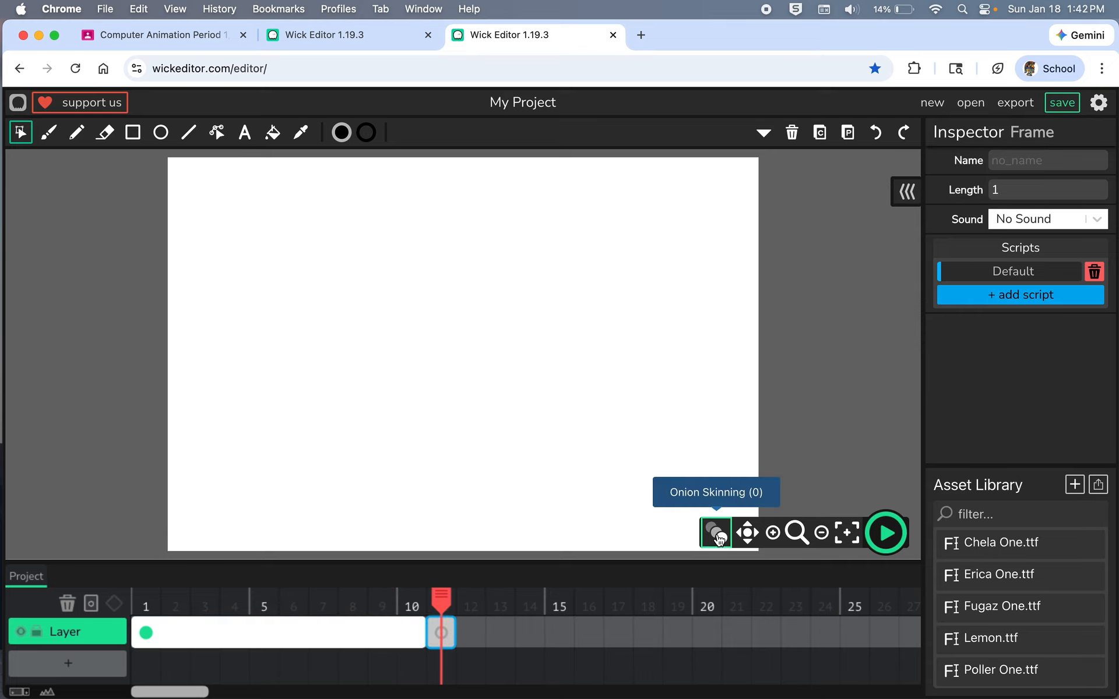
{"action": "left_click", "coordinate": [719, 538]}
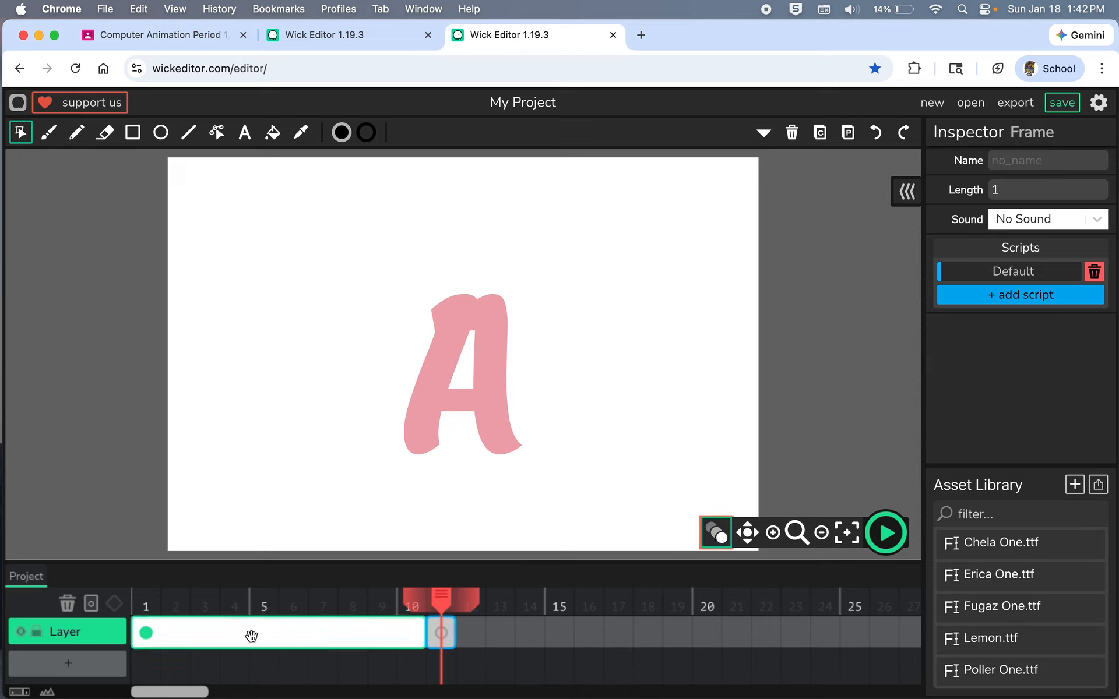
Step: Copy the 10-frame letter A frame to position 11 and shorten the copy to a length of 1
{"action": "left_click", "coordinate": [271, 633]}
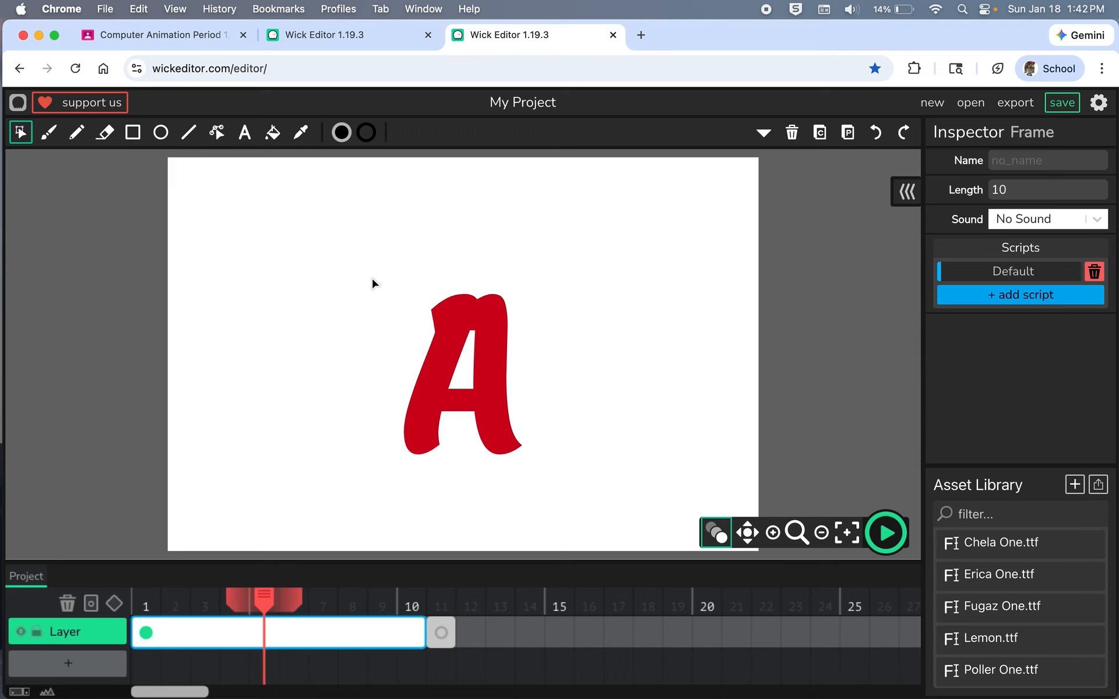
{"action": "left_click", "coordinate": [497, 340]}
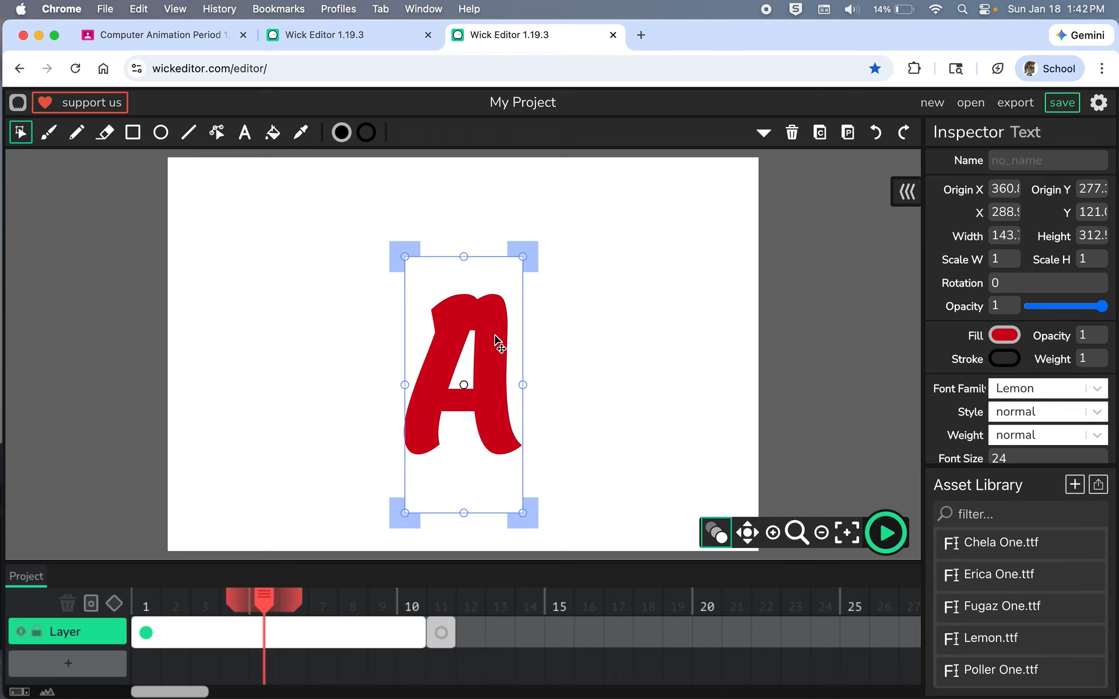
{"action": "left_click", "coordinate": [274, 632]}
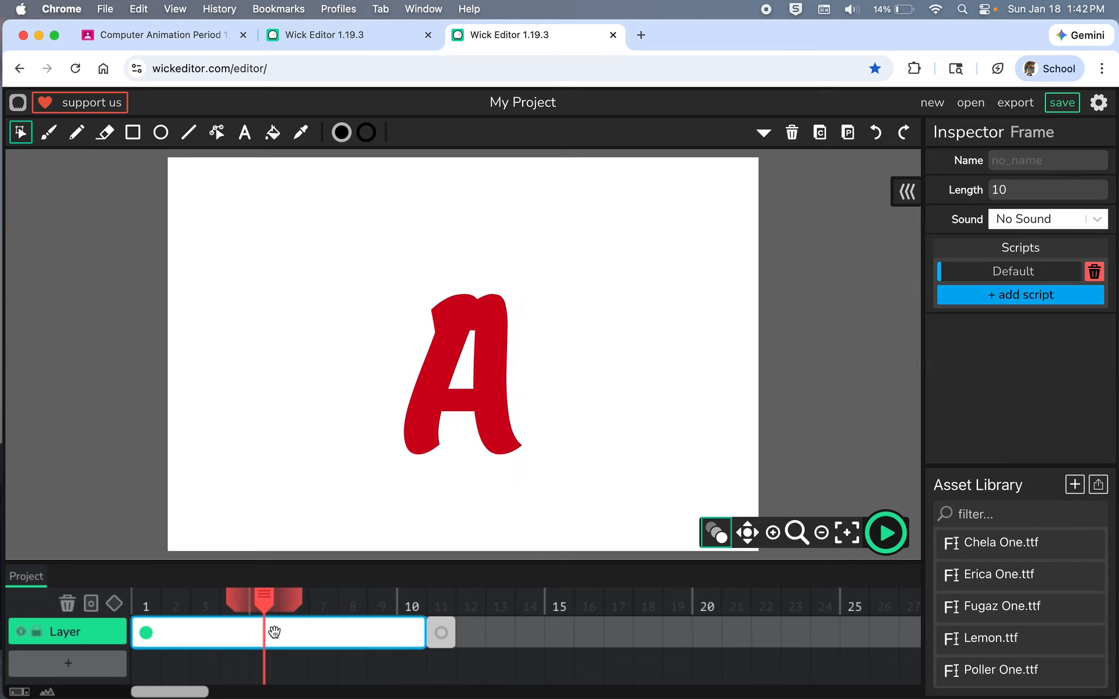
{"action": "left_click", "coordinate": [439, 631]}
{"action": "key", "text": "super+v"}
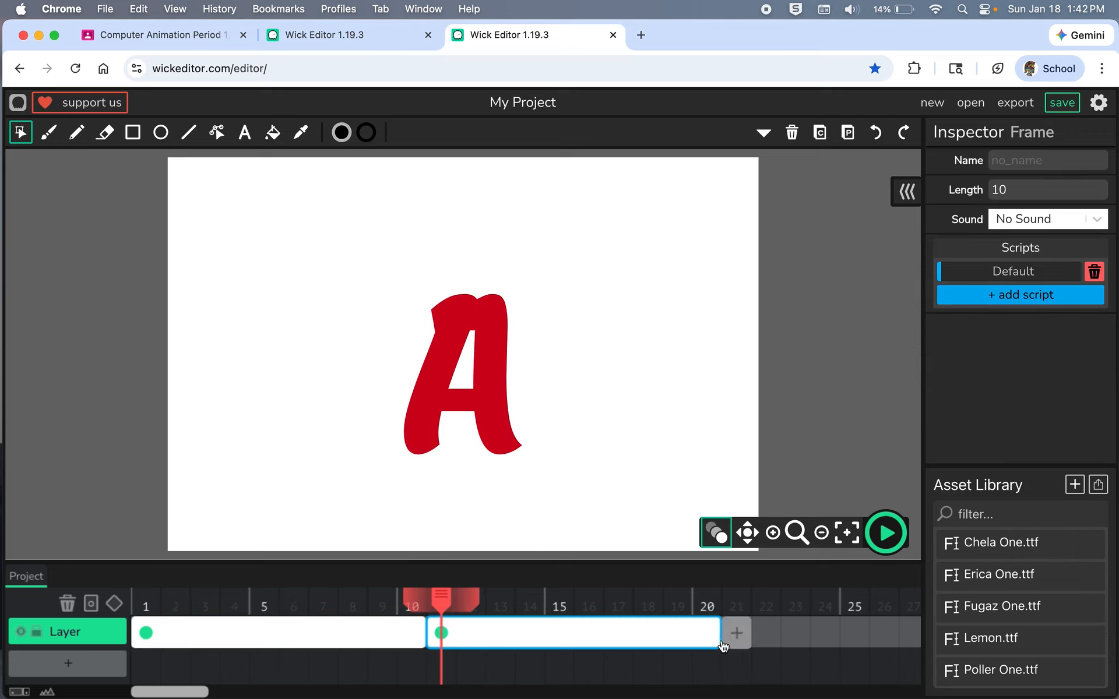
{"action": "left_click_drag", "start_coordinate": [718, 632], "coordinate": [440, 633]}
{"action": "left_click", "coordinate": [440, 633]}
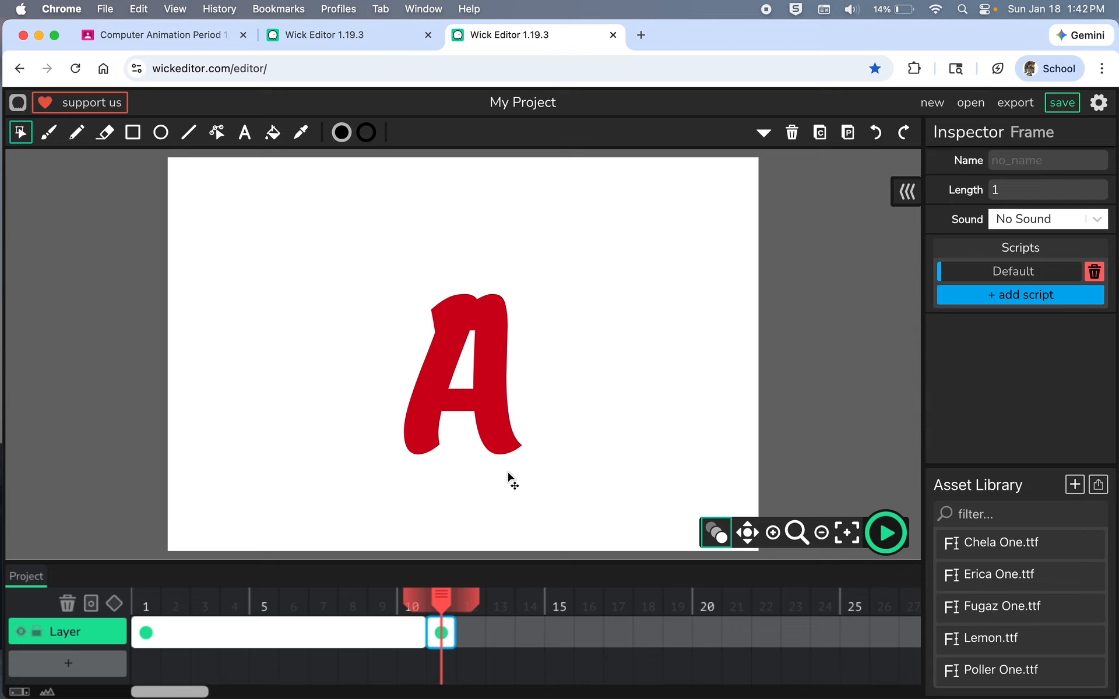
Step: Examine the opening frames of the Atransform project in the other Wick Editor tab, including frame 11, and return to My Project
{"action": "left_click", "coordinate": [340, 36]}
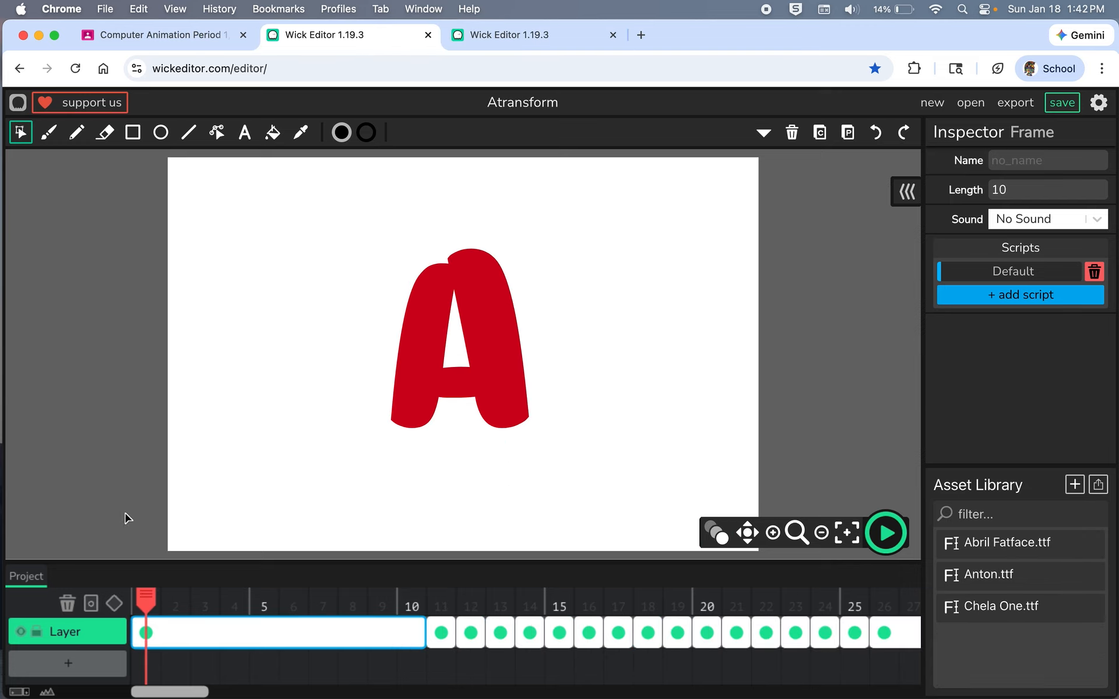
{"action": "mouse_move", "coordinate": [147, 603]}
{"action": "left_mouse_down"}
{"action": "mouse_move", "coordinate": [706, 600]}
{"action": "mouse_move", "coordinate": [413, 609]}
{"action": "mouse_move", "coordinate": [311, 583]}
{"action": "left_mouse_up"}
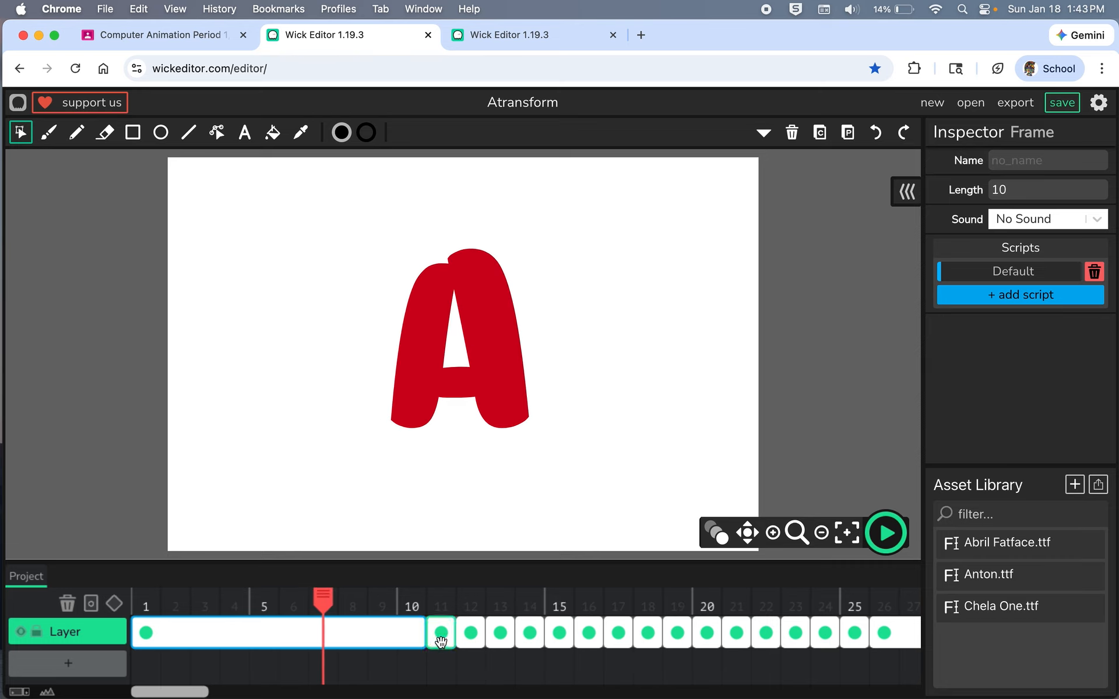
{"action": "left_click", "coordinate": [440, 632]}
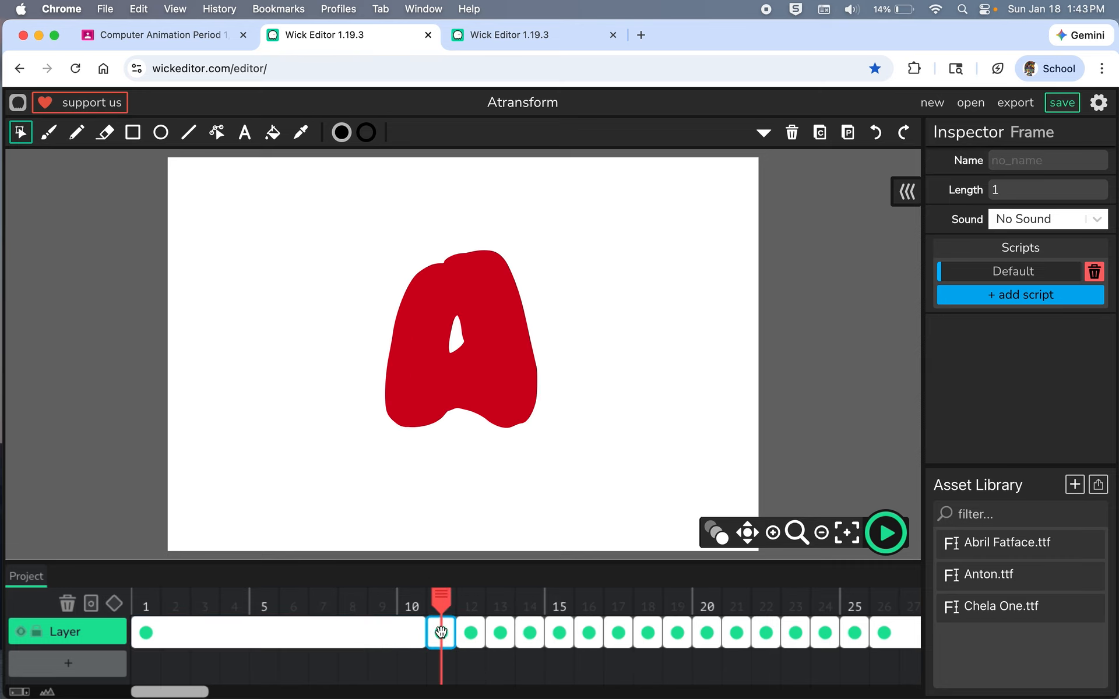
{"action": "left_click", "coordinate": [522, 44]}
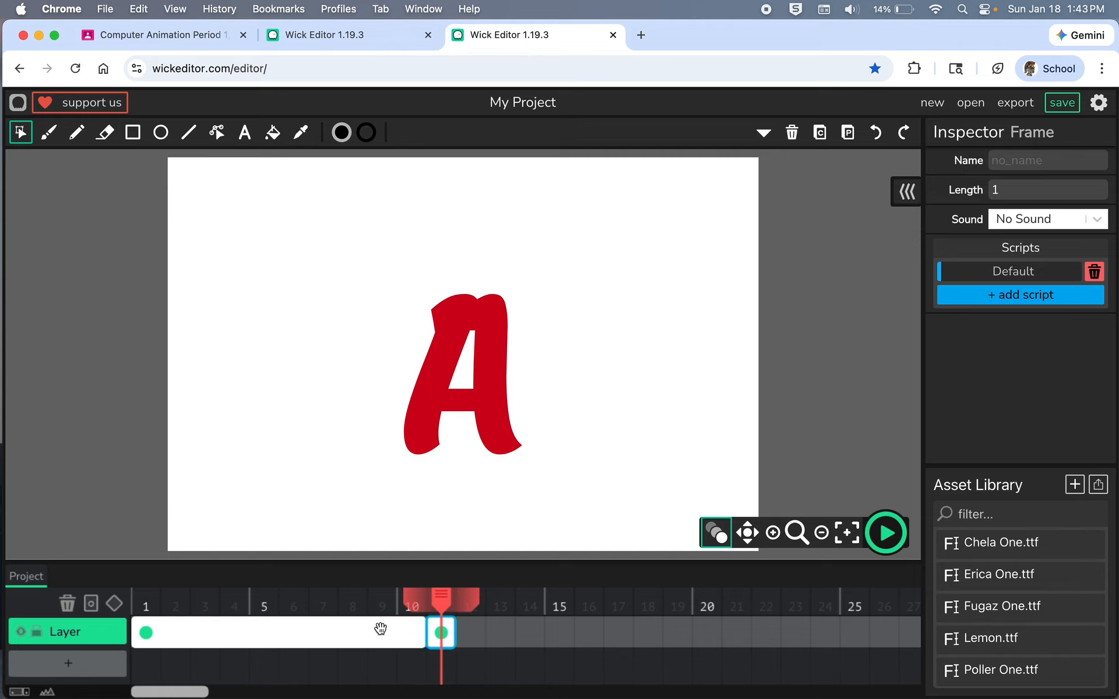
Step: Activate the Brush and sample its fill colour from the red letter A
{"action": "left_click", "coordinate": [50, 133]}
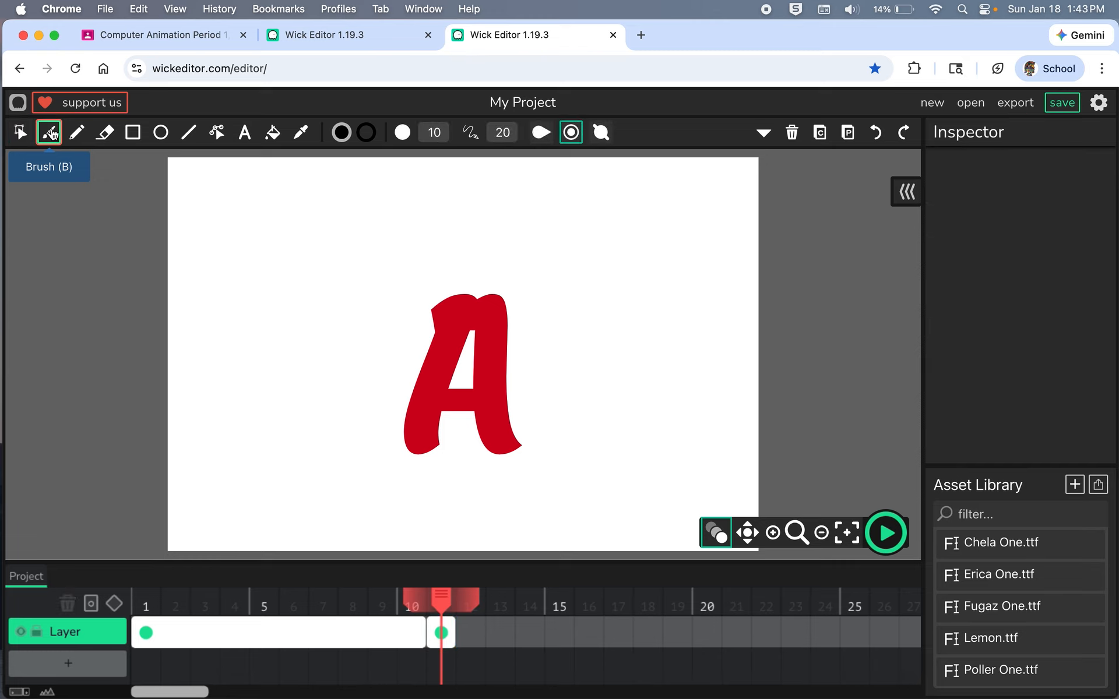
{"action": "left_click", "coordinate": [342, 134]}
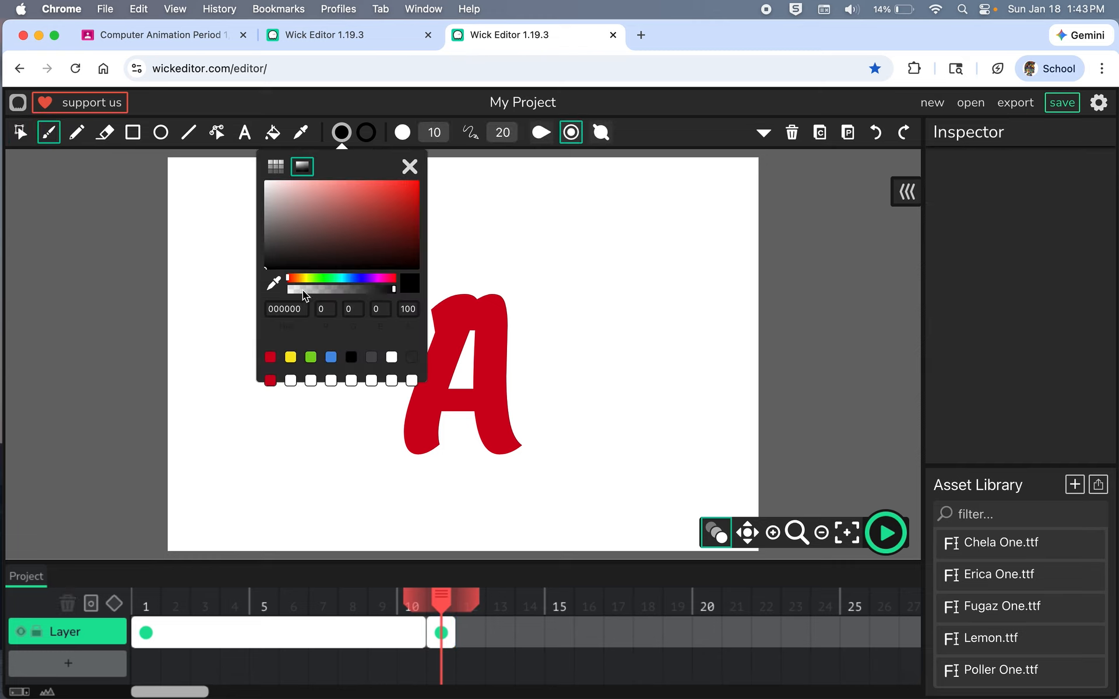
{"action": "left_click", "coordinate": [273, 283]}
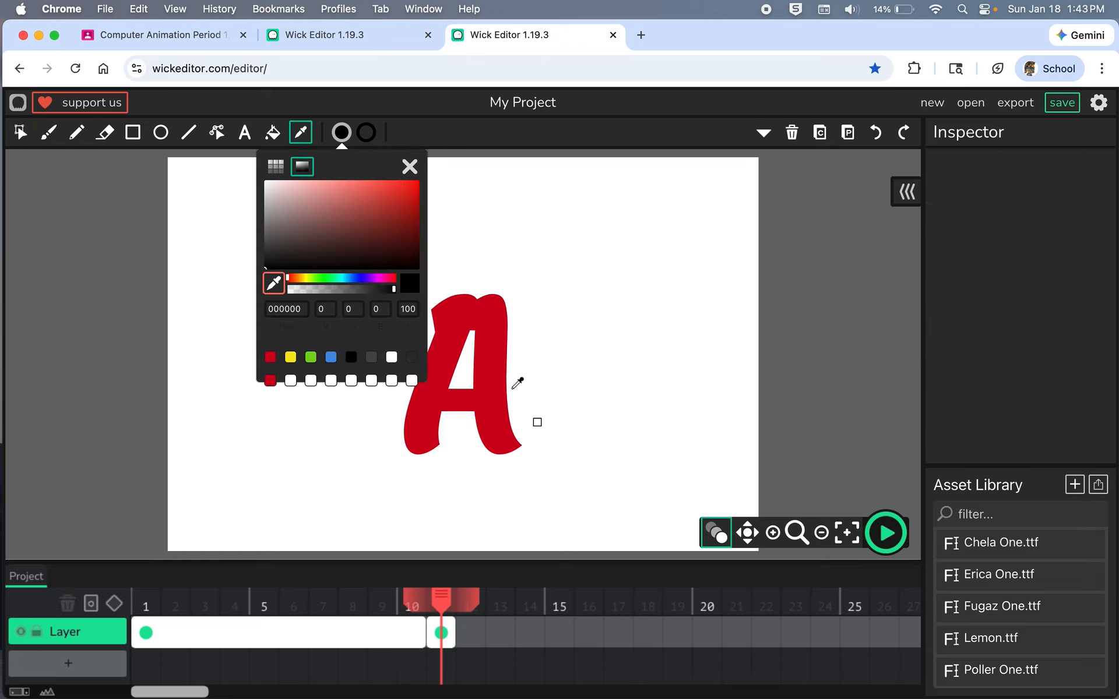
{"action": "left_click", "coordinate": [500, 336]}
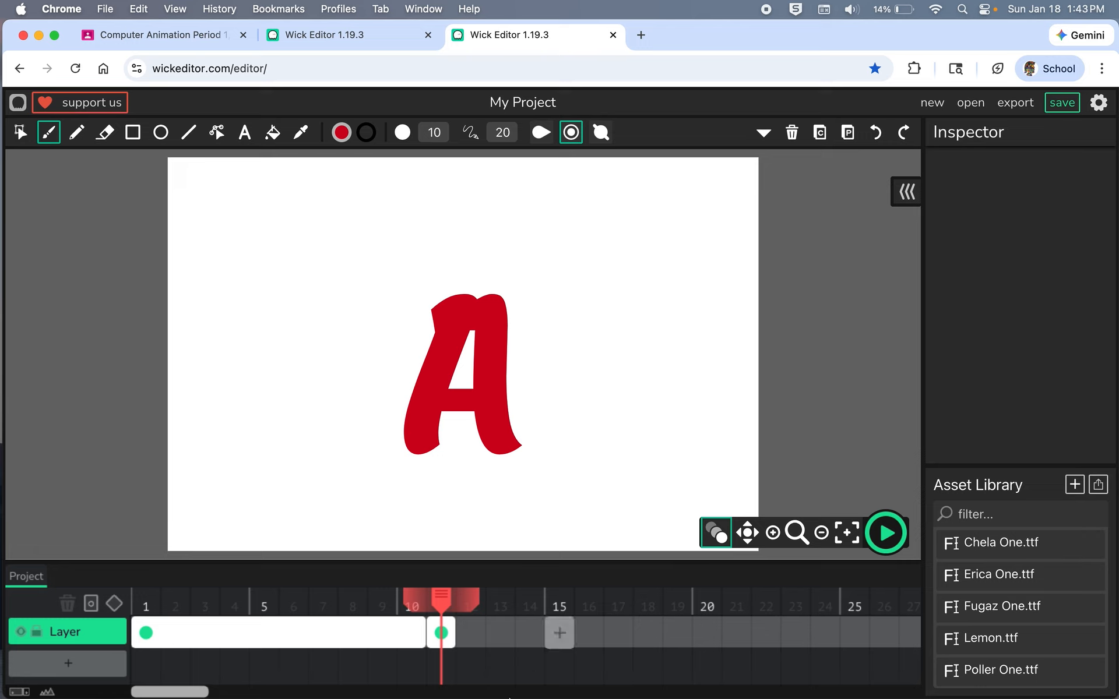
Step: Add a blank frame 12, and thicken the A's outer edges on frame 11 with red brush strokes, raising the brush size to 20
{"action": "left_click", "coordinate": [468, 634]}
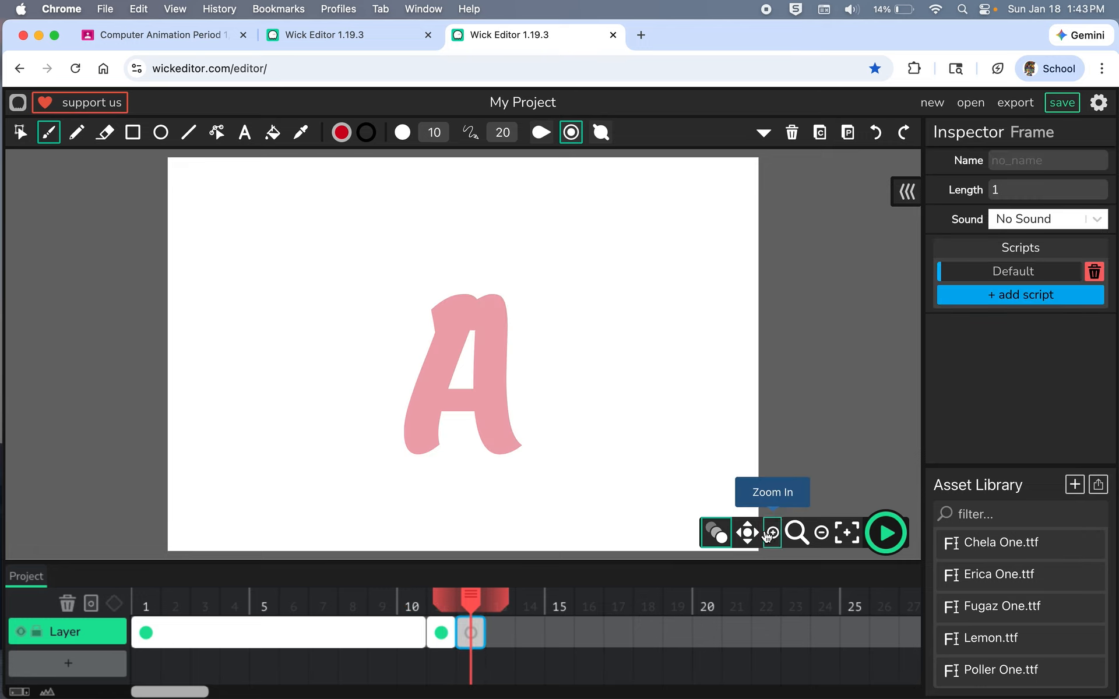
{"action": "left_click", "coordinate": [439, 633]}
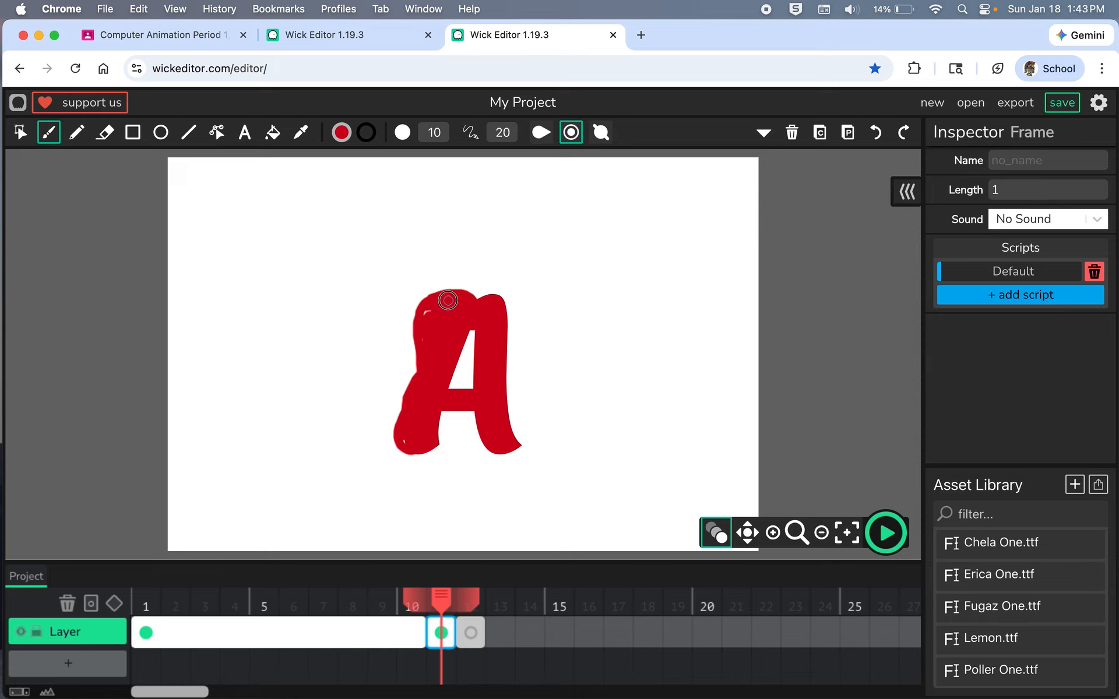
{"action": "left_click", "coordinate": [442, 133]}
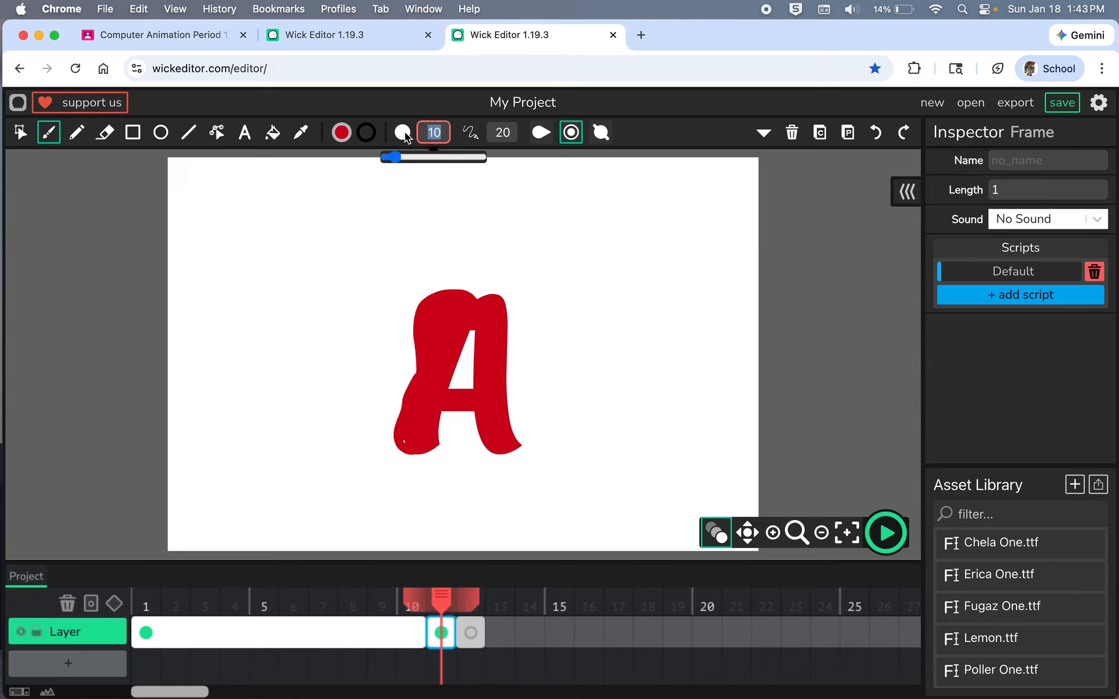
{"action": "type", "text": "20"}
{"action": "mouse_move", "coordinate": [453, 300]}
{"action": "left_mouse_down"}
{"action": "mouse_move", "coordinate": [437, 298]}
{"action": "mouse_move", "coordinate": [412, 338]}
{"action": "mouse_move", "coordinate": [419, 374]}
{"action": "mouse_move", "coordinate": [395, 429]}
{"action": "mouse_move", "coordinate": [412, 447]}
{"action": "mouse_move", "coordinate": [449, 412]}
{"action": "mouse_move", "coordinate": [473, 411]}
{"action": "mouse_move", "coordinate": [487, 439]}
{"action": "mouse_move", "coordinate": [517, 442]}
{"action": "mouse_move", "coordinate": [528, 428]}
{"action": "mouse_move", "coordinate": [509, 375]}
{"action": "mouse_move", "coordinate": [517, 409]}
{"action": "mouse_move", "coordinate": [511, 393]}
{"action": "left_mouse_up"}
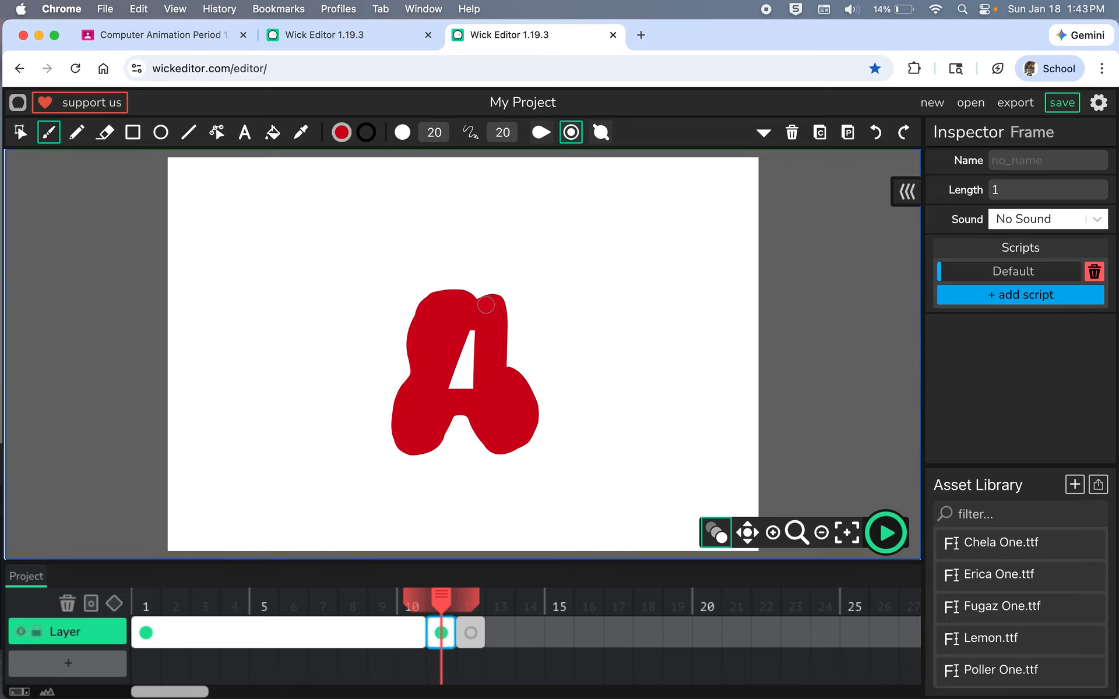
{"action": "mouse_move", "coordinate": [484, 304]}
{"action": "left_mouse_down"}
{"action": "mouse_move", "coordinate": [502, 305]}
{"action": "mouse_move", "coordinate": [515, 334]}
{"action": "mouse_move", "coordinate": [506, 370]}
{"action": "left_mouse_up"}
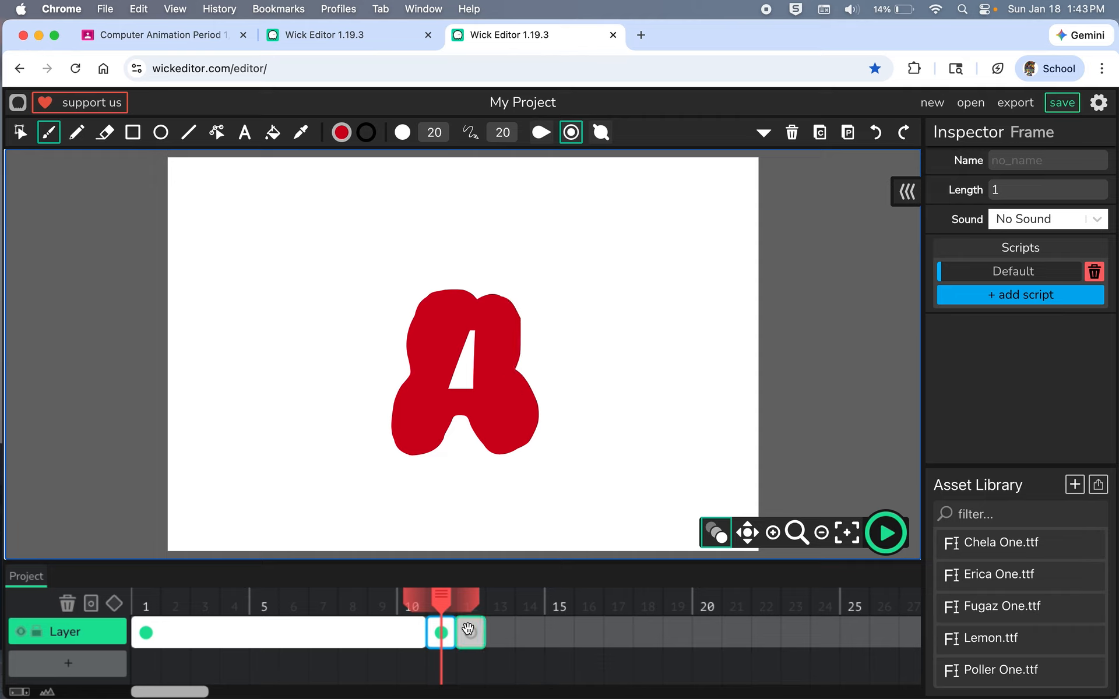
Step: Copy frame 11's thickened A into frame 12 and paint its outer edges further outward on both sides
{"action": "left_click", "coordinate": [443, 636]}
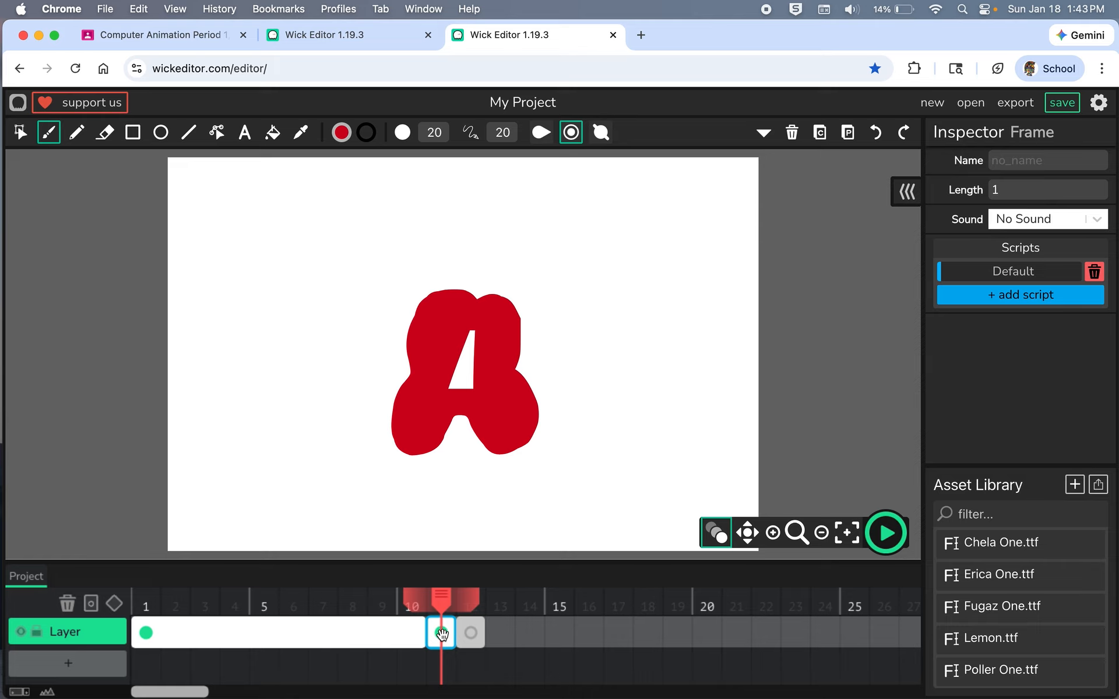
{"action": "left_click", "coordinate": [474, 631]}
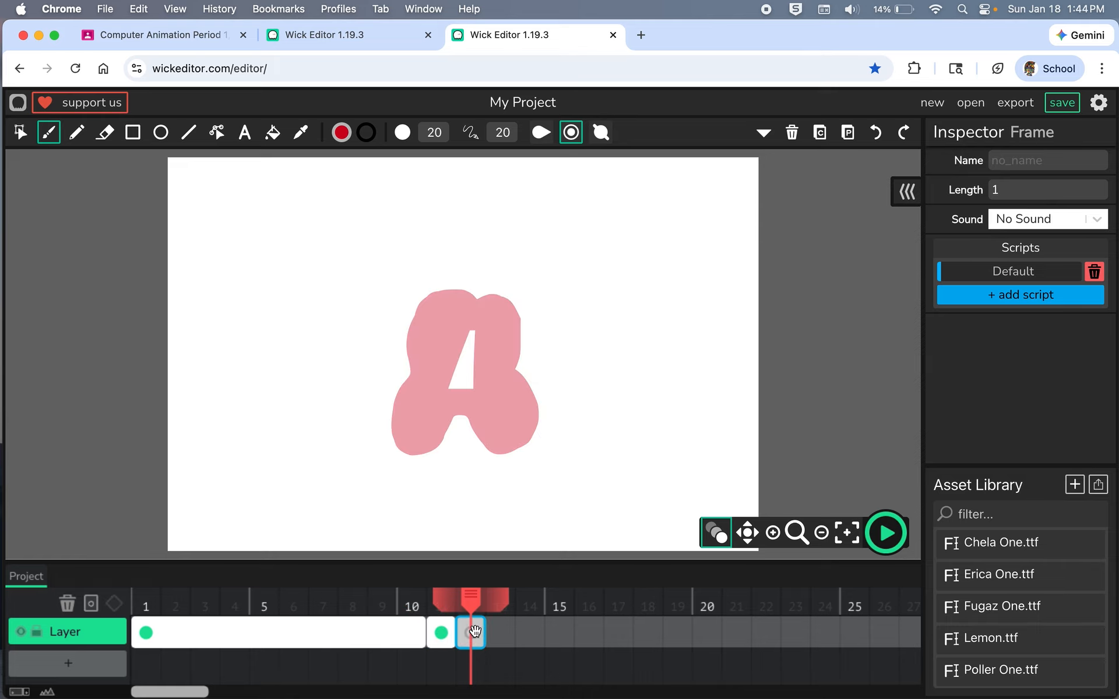
{"action": "key", "text": "super+v"}
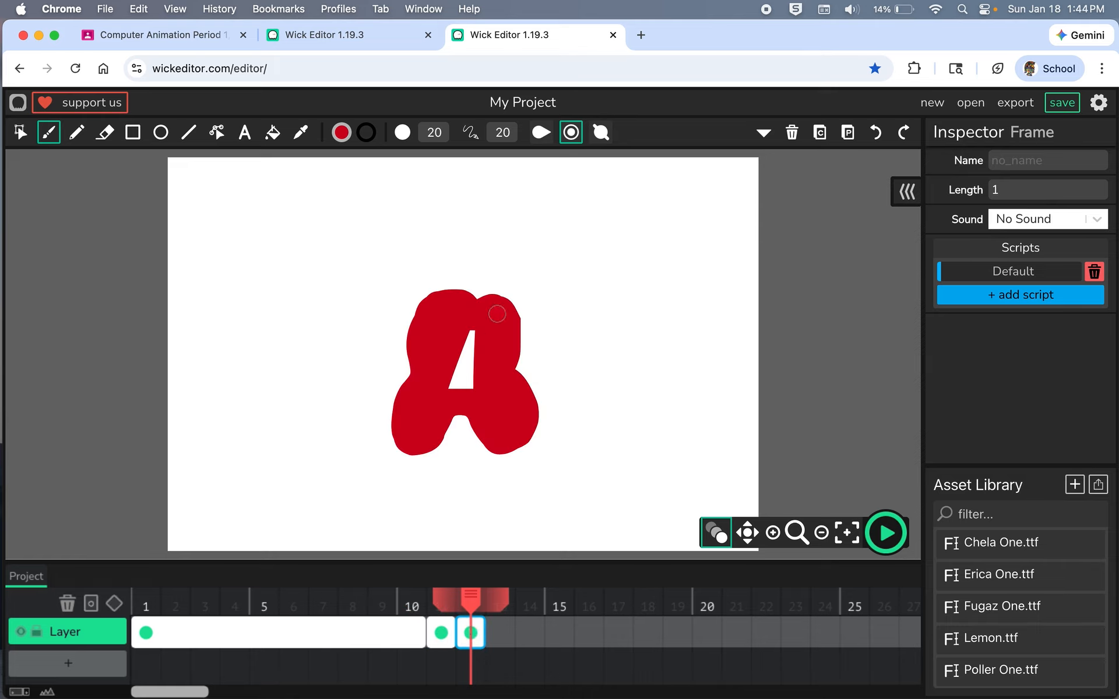
{"action": "mouse_move", "coordinate": [471, 304]}
{"action": "left_mouse_down"}
{"action": "mouse_move", "coordinate": [430, 299]}
{"action": "mouse_move", "coordinate": [407, 328]}
{"action": "mouse_move", "coordinate": [412, 380]}
{"action": "mouse_move", "coordinate": [392, 400]}
{"action": "mouse_move", "coordinate": [406, 452]}
{"action": "mouse_move", "coordinate": [451, 415]}
{"action": "mouse_move", "coordinate": [410, 451]}
{"action": "mouse_move", "coordinate": [442, 421]}
{"action": "mouse_move", "coordinate": [502, 445]}
{"action": "mouse_move", "coordinate": [527, 436]}
{"action": "mouse_move", "coordinate": [515, 370]}
{"action": "mouse_move", "coordinate": [535, 417]}
{"action": "mouse_move", "coordinate": [527, 440]}
{"action": "mouse_move", "coordinate": [504, 445]}
{"action": "mouse_move", "coordinate": [519, 424]}
{"action": "mouse_move", "coordinate": [515, 376]}
{"action": "left_mouse_up"}
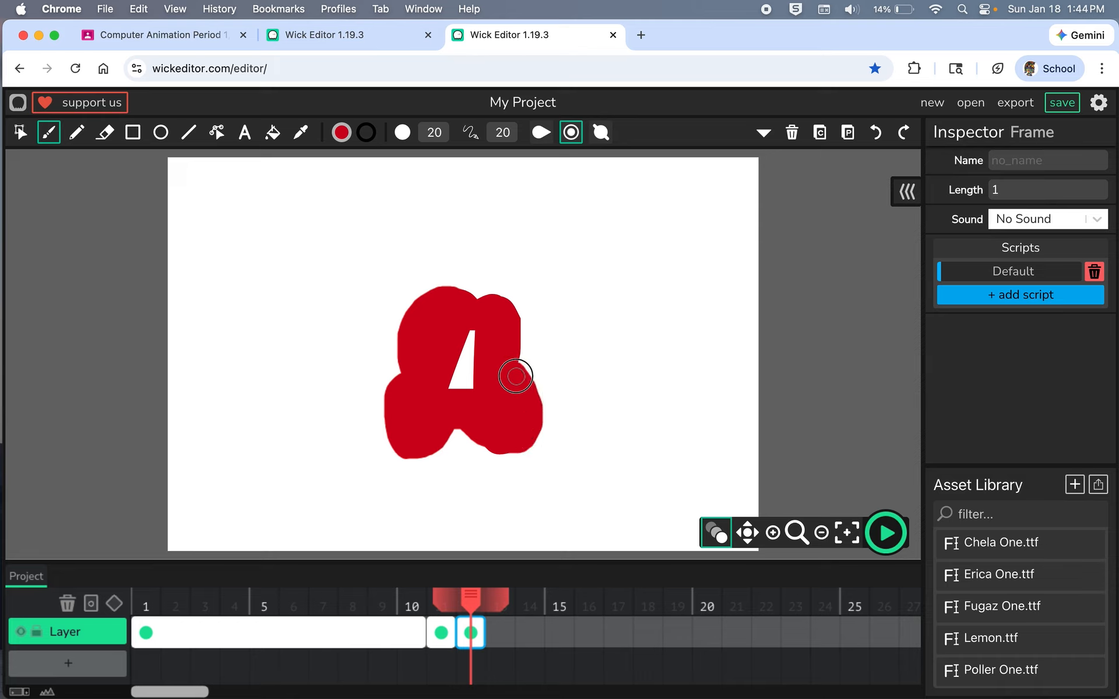
{"action": "mouse_move", "coordinate": [484, 303]}
{"action": "left_mouse_down"}
{"action": "mouse_move", "coordinate": [514, 300]}
{"action": "mouse_move", "coordinate": [530, 330]}
{"action": "mouse_move", "coordinate": [519, 365]}
{"action": "mouse_move", "coordinate": [526, 308]}
{"action": "mouse_move", "coordinate": [497, 307]}
{"action": "mouse_move", "coordinate": [507, 297]}
{"action": "mouse_move", "coordinate": [528, 314]}
{"action": "mouse_move", "coordinate": [527, 350]}
{"action": "mouse_move", "coordinate": [519, 306]}
{"action": "left_mouse_up"}
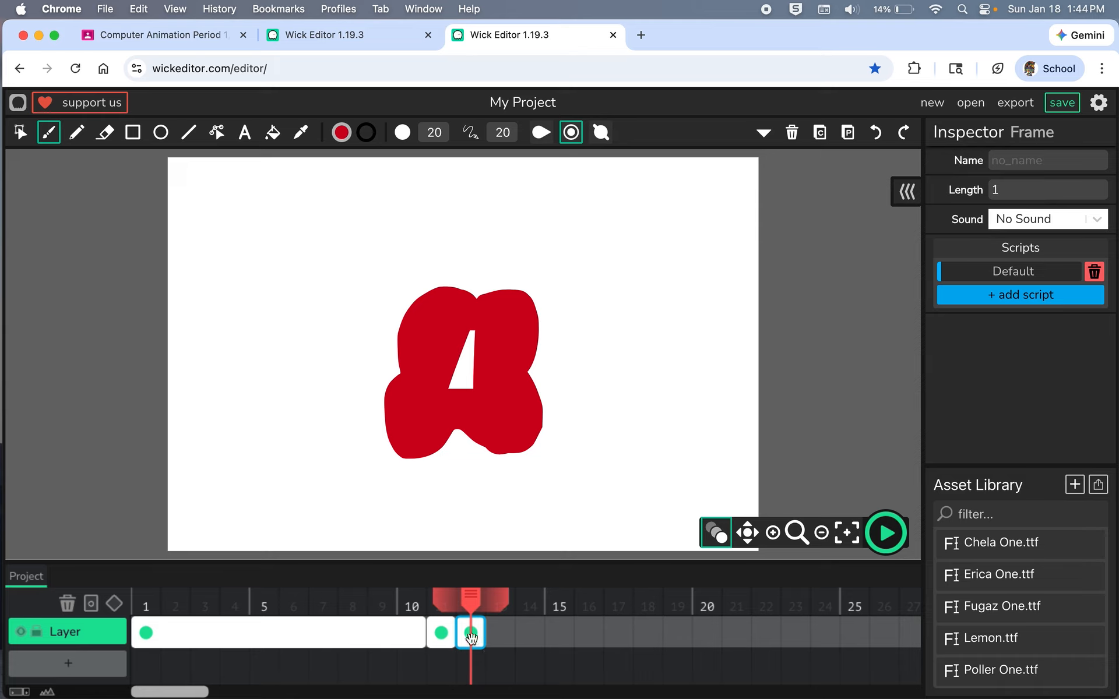
Step: Copy frame 12's drawing into a new frame 13 and paint both outer sides into smooth, continuous curves
{"action": "left_click", "coordinate": [497, 632]}
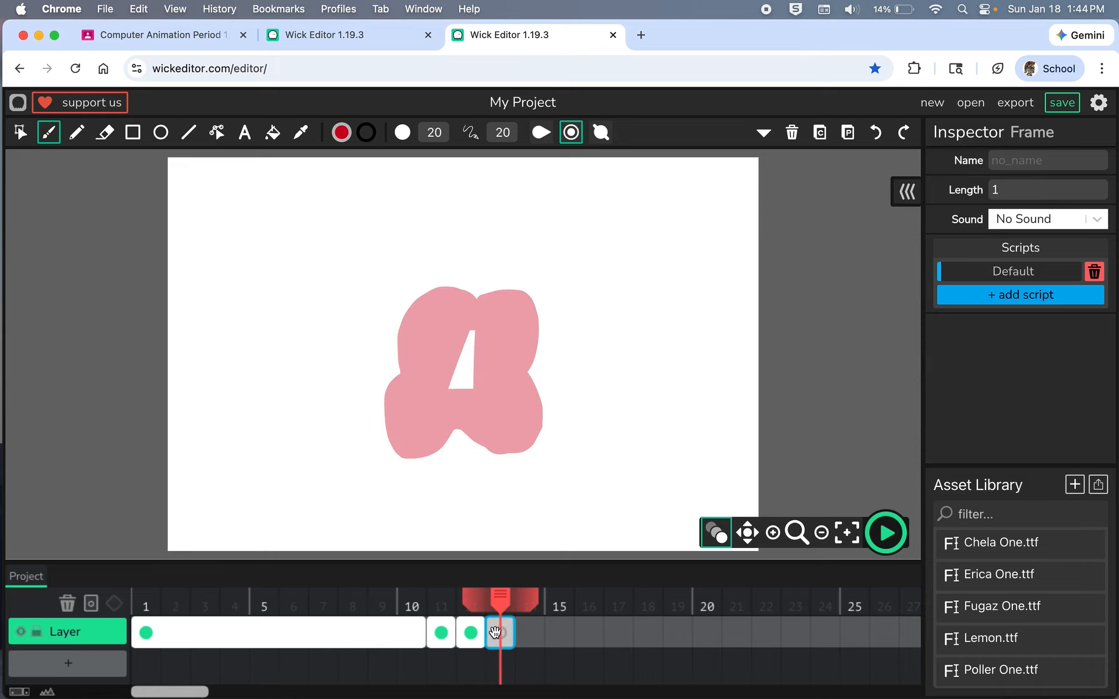
{"action": "key", "text": "super+v"}
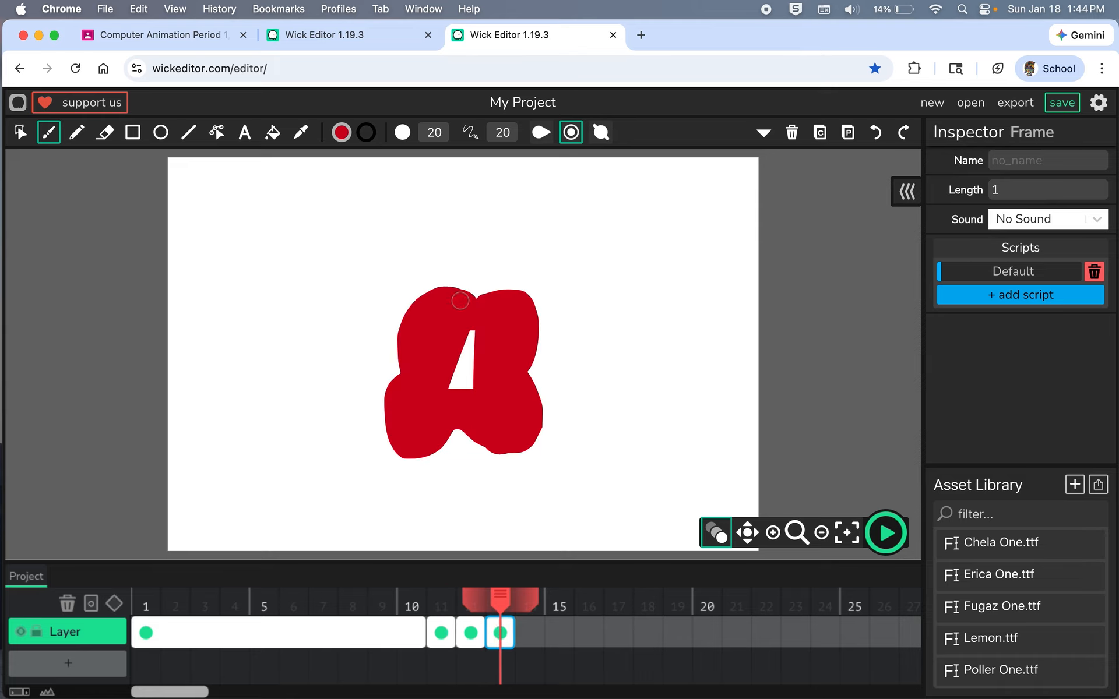
{"action": "mouse_move", "coordinate": [458, 298]}
{"action": "left_mouse_down"}
{"action": "mouse_move", "coordinate": [408, 332]}
{"action": "mouse_move", "coordinate": [403, 391]}
{"action": "mouse_move", "coordinate": [391, 365]}
{"action": "mouse_move", "coordinate": [418, 301]}
{"action": "mouse_move", "coordinate": [469, 305]}
{"action": "mouse_move", "coordinate": [421, 303]}
{"action": "mouse_move", "coordinate": [396, 325]}
{"action": "mouse_move", "coordinate": [388, 359]}
{"action": "mouse_move", "coordinate": [405, 424]}
{"action": "mouse_move", "coordinate": [382, 375]}
{"action": "mouse_move", "coordinate": [387, 335]}
{"action": "mouse_move", "coordinate": [428, 300]}
{"action": "mouse_move", "coordinate": [385, 344]}
{"action": "mouse_move", "coordinate": [379, 400]}
{"action": "mouse_move", "coordinate": [400, 437]}
{"action": "mouse_move", "coordinate": [378, 390]}
{"action": "mouse_move", "coordinate": [398, 438]}
{"action": "left_mouse_up"}
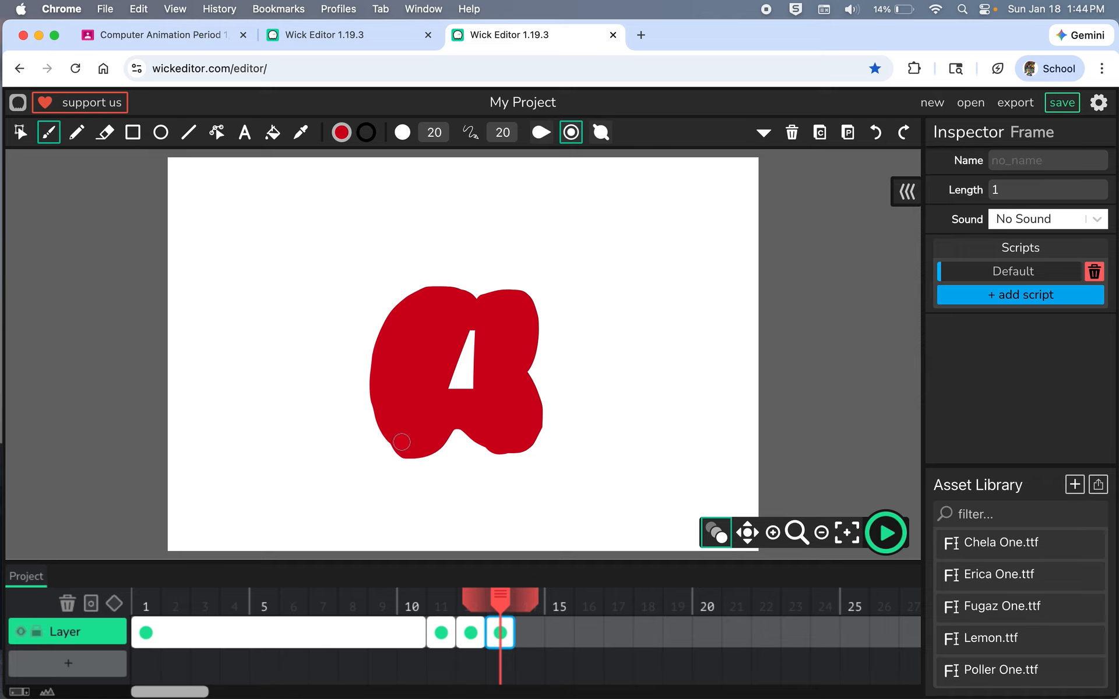
{"action": "mouse_move", "coordinate": [491, 307]}
{"action": "left_mouse_down"}
{"action": "mouse_move", "coordinate": [527, 306]}
{"action": "mouse_move", "coordinate": [540, 327]}
{"action": "mouse_move", "coordinate": [537, 414]}
{"action": "mouse_move", "coordinate": [529, 344]}
{"action": "mouse_move", "coordinate": [533, 385]}
{"action": "mouse_move", "coordinate": [539, 340]}
{"action": "mouse_move", "coordinate": [551, 382]}
{"action": "mouse_move", "coordinate": [524, 440]}
{"action": "mouse_move", "coordinate": [542, 415]}
{"action": "mouse_move", "coordinate": [550, 361]}
{"action": "mouse_move", "coordinate": [523, 305]}
{"action": "left_mouse_up"}
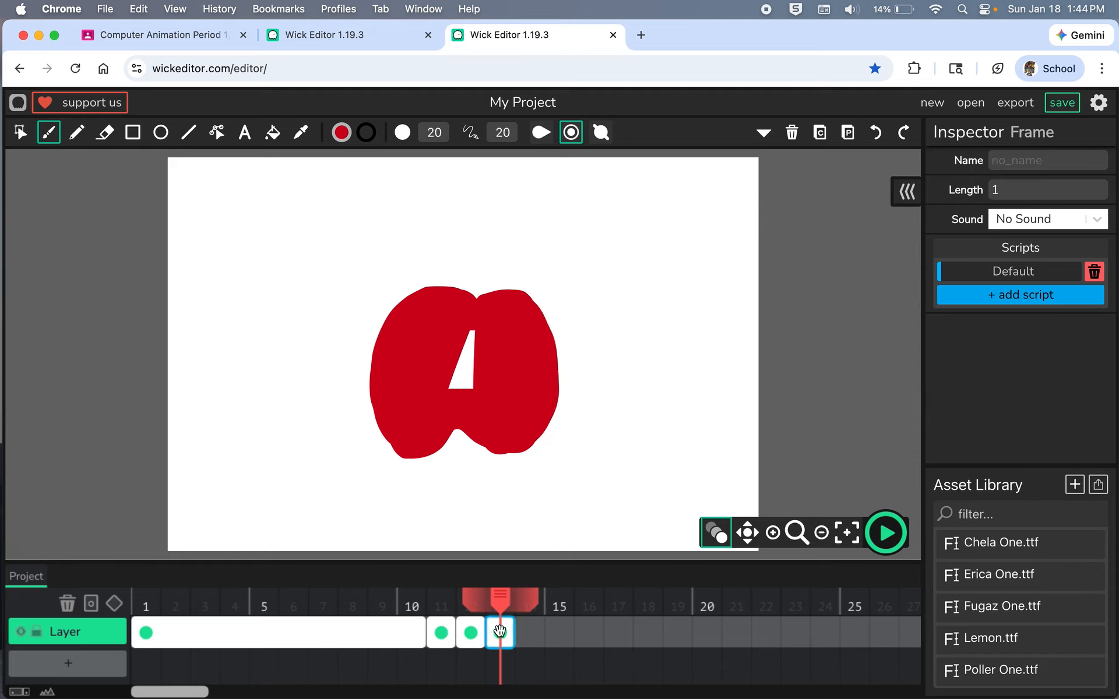
Step: Copy frame 13 into a new frame 14, widen the right side, and paint over the bottom notch and the base of the A's hole
{"action": "left_click", "coordinate": [526, 631]}
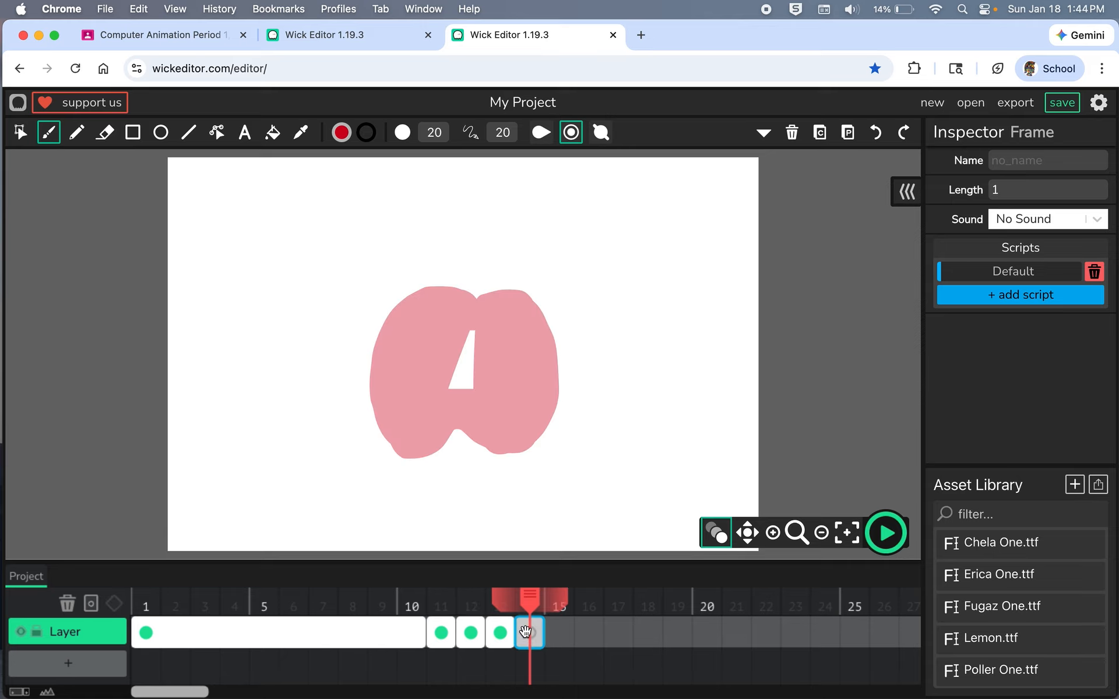
{"action": "key", "text": "ctrl+v"}
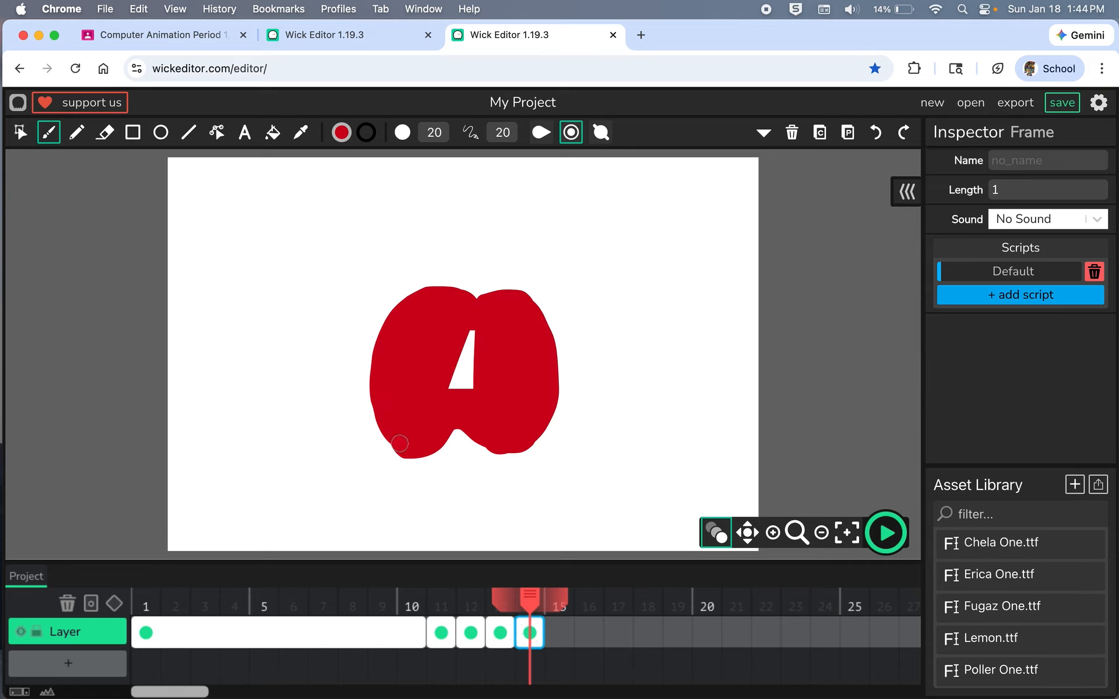
{"action": "mouse_move", "coordinate": [416, 447]}
{"action": "left_mouse_down"}
{"action": "mouse_move", "coordinate": [460, 434]}
{"action": "mouse_move", "coordinate": [510, 446]}
{"action": "mouse_move", "coordinate": [547, 427]}
{"action": "mouse_move", "coordinate": [557, 387]}
{"action": "mouse_move", "coordinate": [545, 326]}
{"action": "mouse_move", "coordinate": [516, 301]}
{"action": "left_mouse_up"}
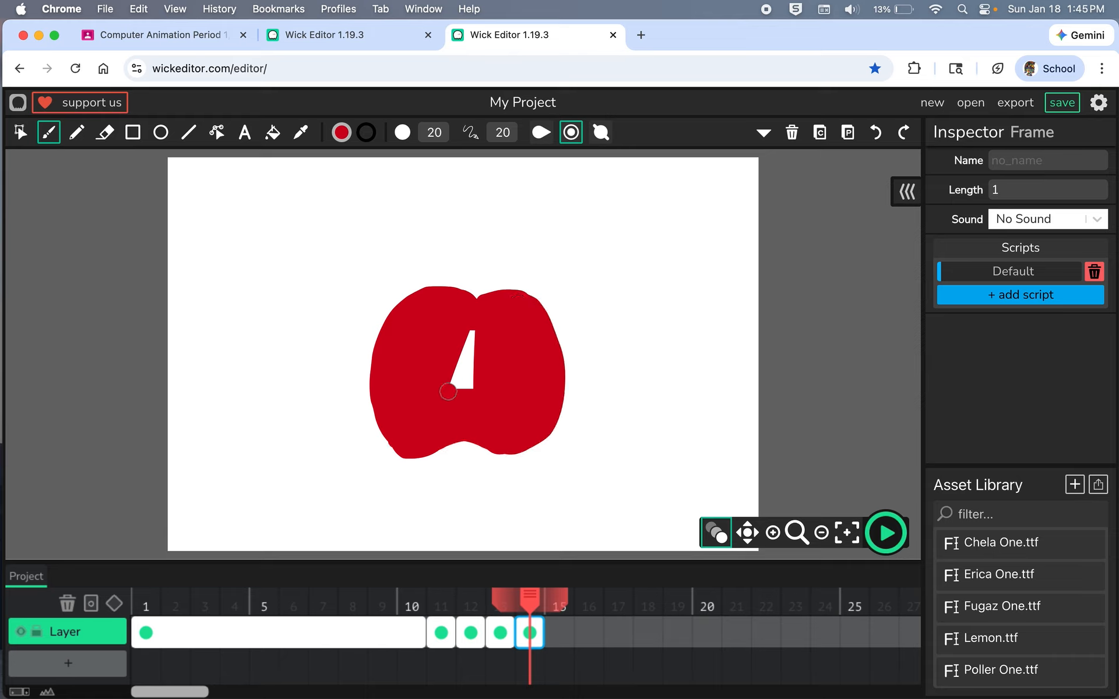
{"action": "mouse_move", "coordinate": [438, 376]}
{"action": "left_mouse_down"}
{"action": "mouse_move", "coordinate": [469, 392]}
{"action": "mouse_move", "coordinate": [454, 380]}
{"action": "mouse_move", "coordinate": [497, 370]}
{"action": "left_mouse_up"}
Step: Copy frame 14 into a new frame 15, widen the shape on both sides and paint over the upper part of the hole
{"action": "left_click", "coordinate": [555, 628]}
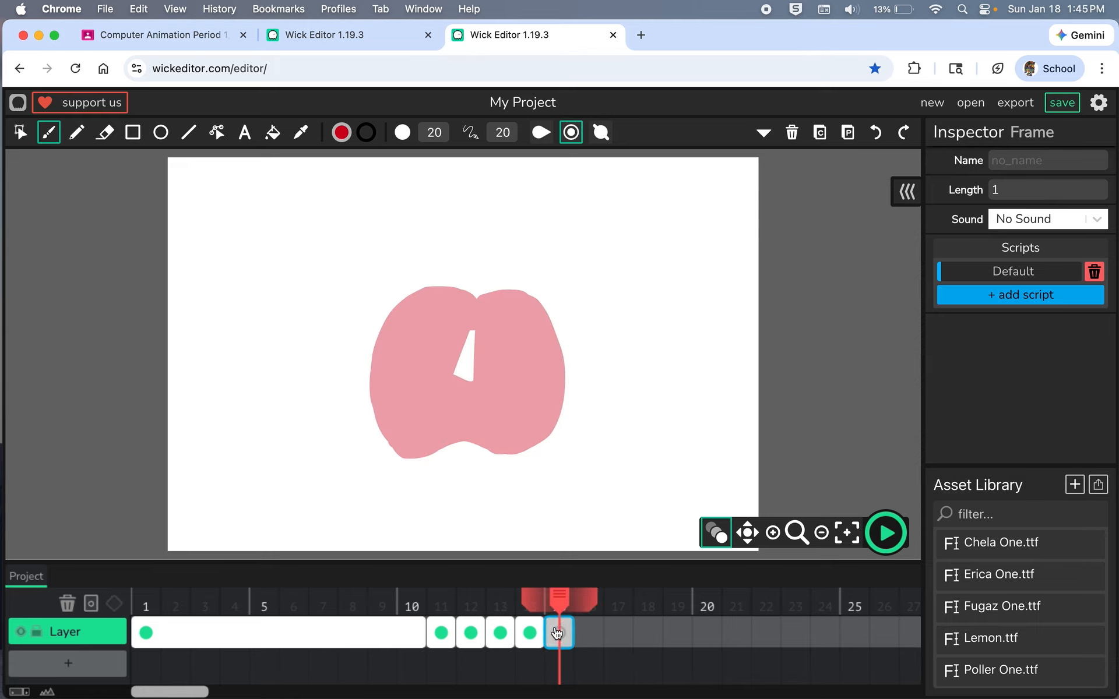
{"action": "key", "text": "super+v"}
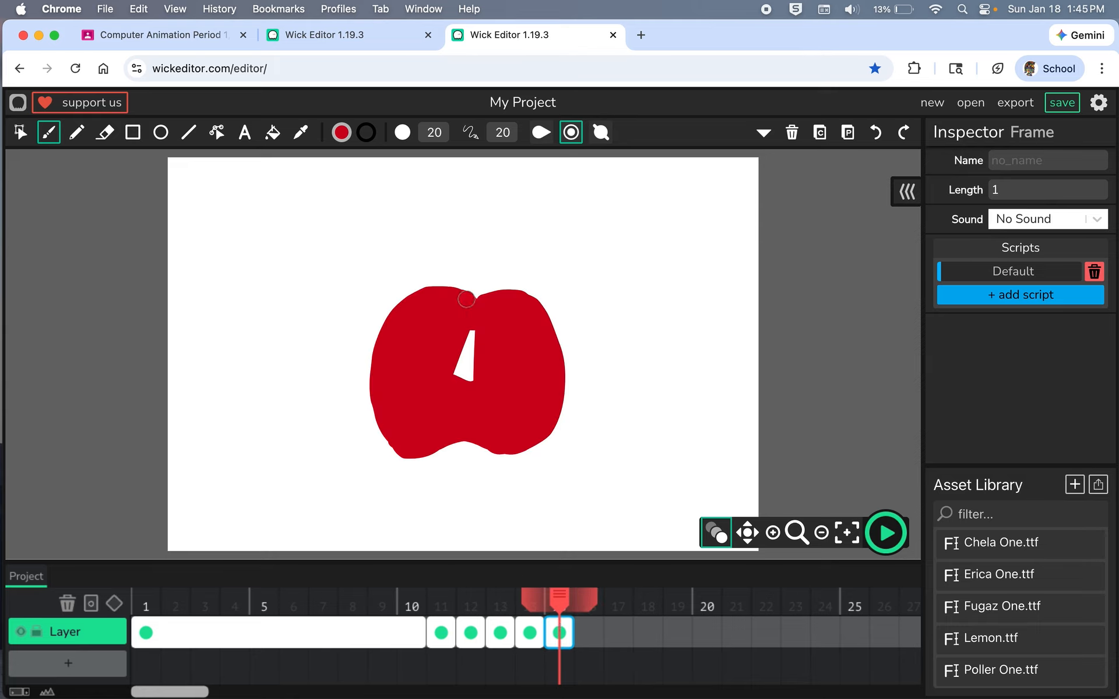
{"action": "mouse_move", "coordinate": [466, 302]}
{"action": "left_mouse_down"}
{"action": "mouse_move", "coordinate": [420, 297]}
{"action": "mouse_move", "coordinate": [379, 335]}
{"action": "mouse_move", "coordinate": [368, 394]}
{"action": "mouse_move", "coordinate": [379, 441]}
{"action": "mouse_move", "coordinate": [403, 454]}
{"action": "mouse_move", "coordinate": [454, 438]}
{"action": "mouse_move", "coordinate": [510, 450]}
{"action": "mouse_move", "coordinate": [551, 438]}
{"action": "mouse_move", "coordinate": [571, 403]}
{"action": "mouse_move", "coordinate": [560, 335]}
{"action": "mouse_move", "coordinate": [533, 310]}
{"action": "mouse_move", "coordinate": [492, 309]}
{"action": "mouse_move", "coordinate": [534, 303]}
{"action": "mouse_move", "coordinate": [557, 334]}
{"action": "mouse_move", "coordinate": [524, 297]}
{"action": "mouse_move", "coordinate": [505, 304]}
{"action": "mouse_move", "coordinate": [534, 304]}
{"action": "mouse_move", "coordinate": [551, 323]}
{"action": "mouse_move", "coordinate": [460, 331]}
{"action": "mouse_move", "coordinate": [481, 336]}
{"action": "mouse_move", "coordinate": [486, 345]}
{"action": "mouse_move", "coordinate": [460, 342]}
{"action": "mouse_move", "coordinate": [479, 359]}
{"action": "mouse_move", "coordinate": [516, 363]}
{"action": "left_mouse_up"}
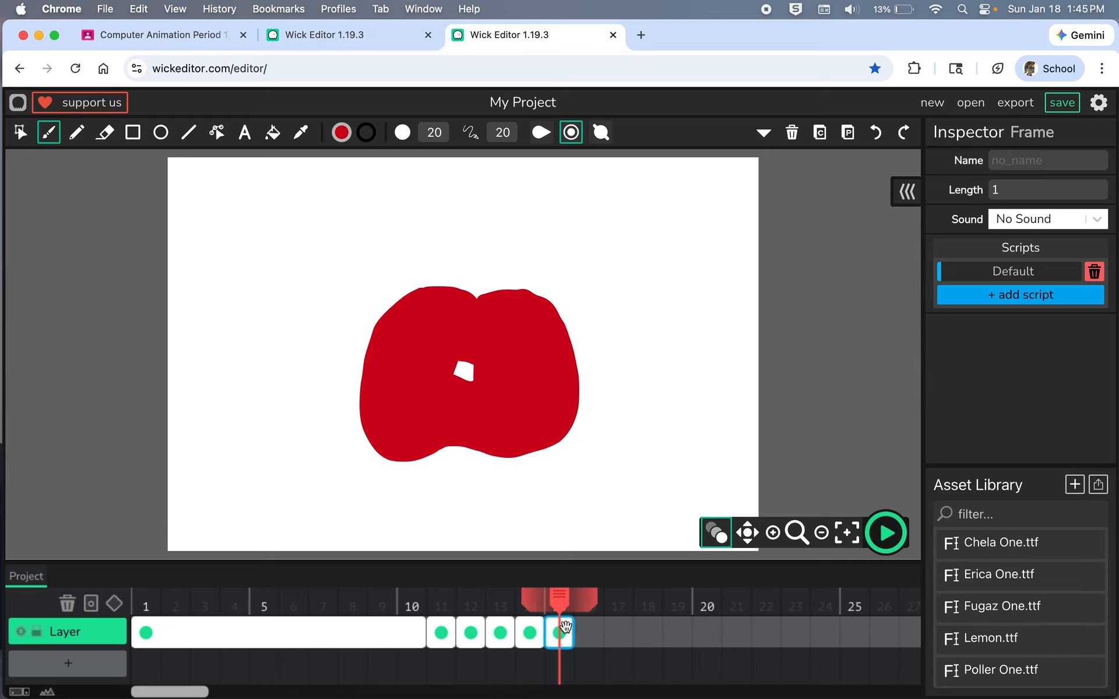
Step: Copy frame 15 into a new frame 16, fill the remaining hole with red, and round out the upper right and left side
{"action": "left_click", "coordinate": [587, 632]}
{"action": "key", "text": "super+v"}
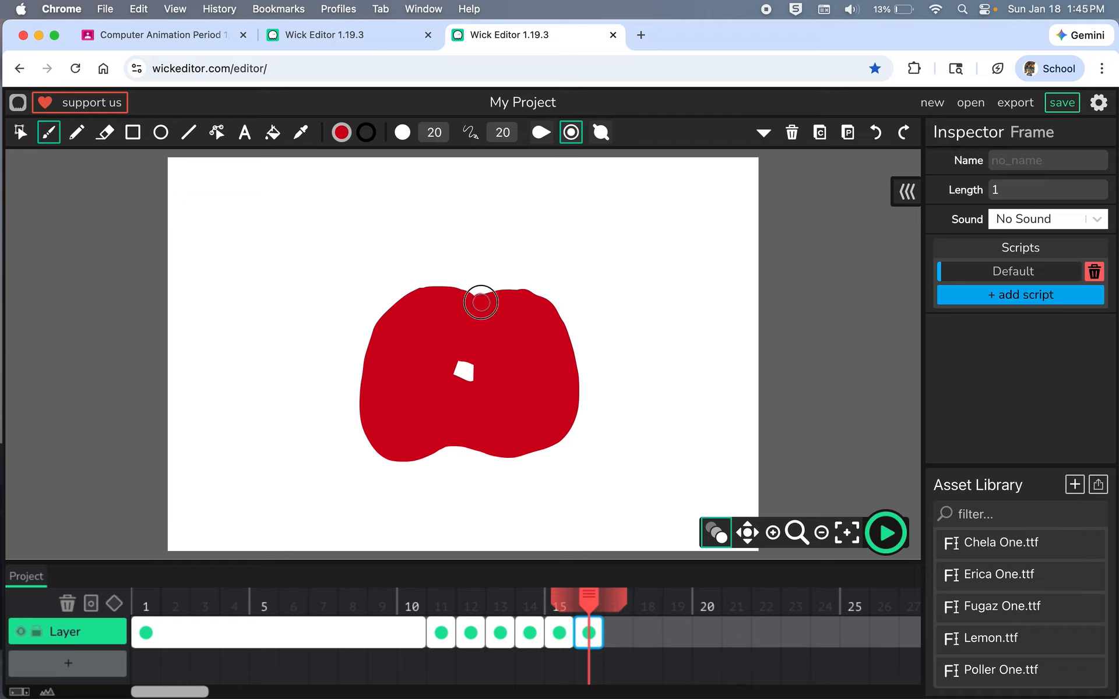
{"action": "mouse_move", "coordinate": [481, 302]}
{"action": "left_mouse_down"}
{"action": "mouse_move", "coordinate": [542, 298]}
{"action": "mouse_move", "coordinate": [564, 322]}
{"action": "mouse_move", "coordinate": [556, 431]}
{"action": "left_mouse_up"}
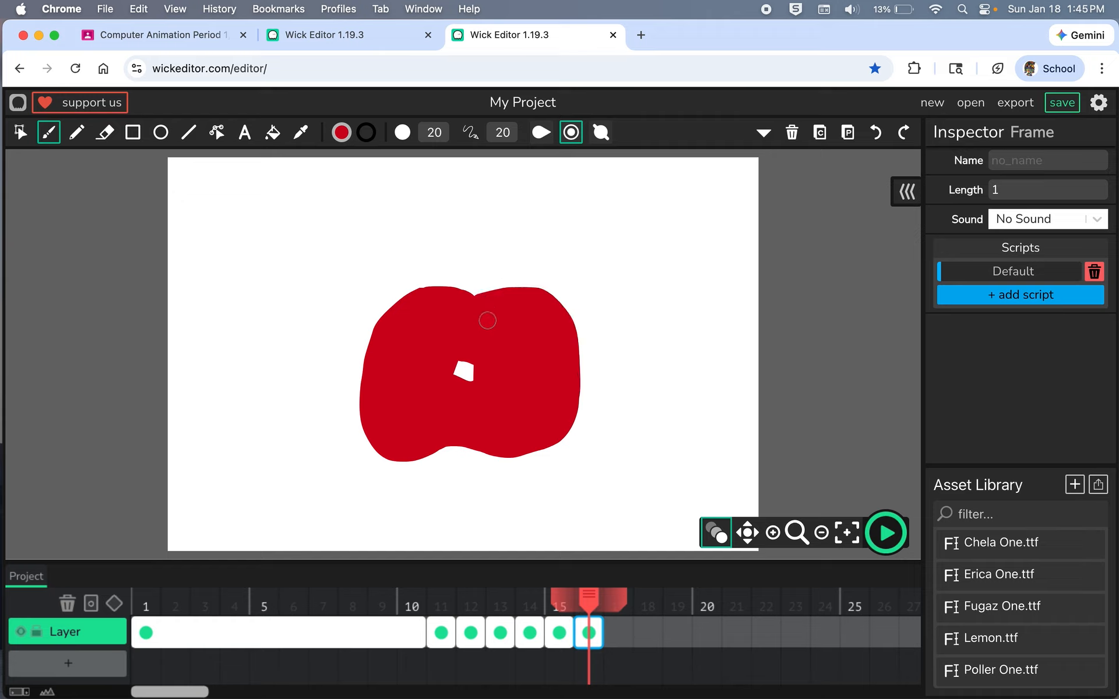
{"action": "mouse_move", "coordinate": [494, 381]}
{"action": "left_mouse_down"}
{"action": "mouse_move", "coordinate": [469, 365]}
{"action": "mouse_move", "coordinate": [460, 366]}
{"action": "mouse_move", "coordinate": [478, 392]}
{"action": "mouse_move", "coordinate": [443, 369]}
{"action": "left_mouse_up"}
{"action": "mouse_move", "coordinate": [439, 296]}
{"action": "left_mouse_down"}
{"action": "mouse_move", "coordinate": [394, 306]}
{"action": "mouse_move", "coordinate": [370, 339]}
{"action": "mouse_move", "coordinate": [373, 435]}
{"action": "mouse_move", "coordinate": [359, 399]}
{"action": "mouse_move", "coordinate": [363, 326]}
{"action": "mouse_move", "coordinate": [397, 295]}
{"action": "mouse_move", "coordinate": [467, 317]}
{"action": "left_mouse_up"}
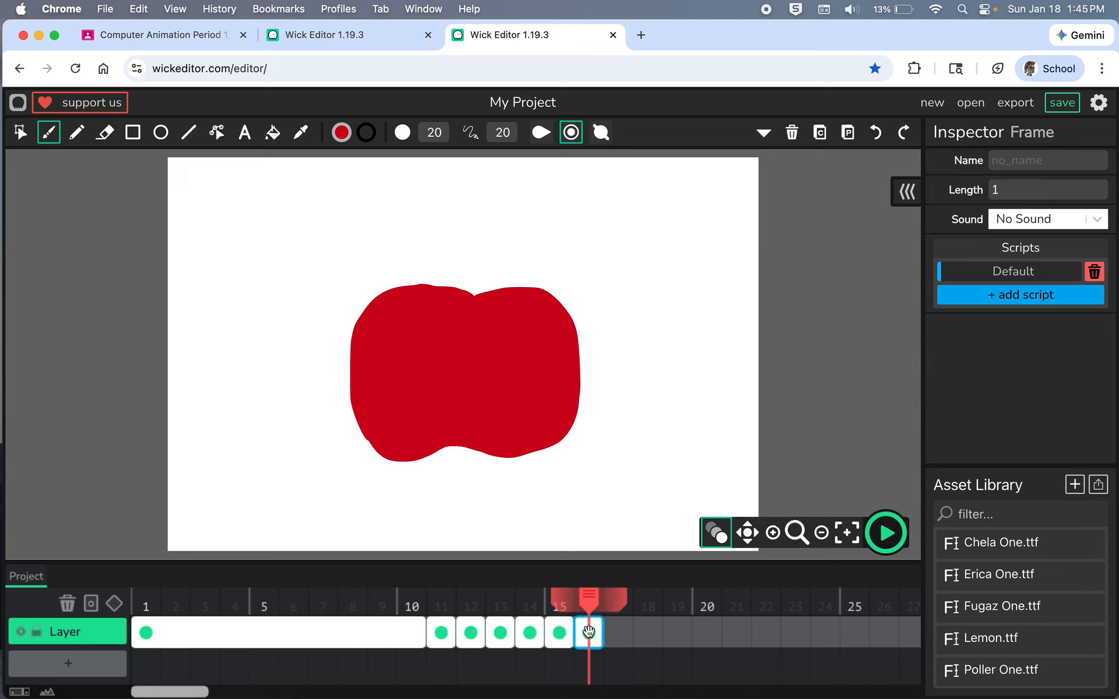
Step: Copy frame 16 into a new frame 17 and paint both sides and the lower right lobe outward into an apple outline
{"action": "left_click", "coordinate": [616, 632]}
{"action": "key", "text": "ctrl+v"}
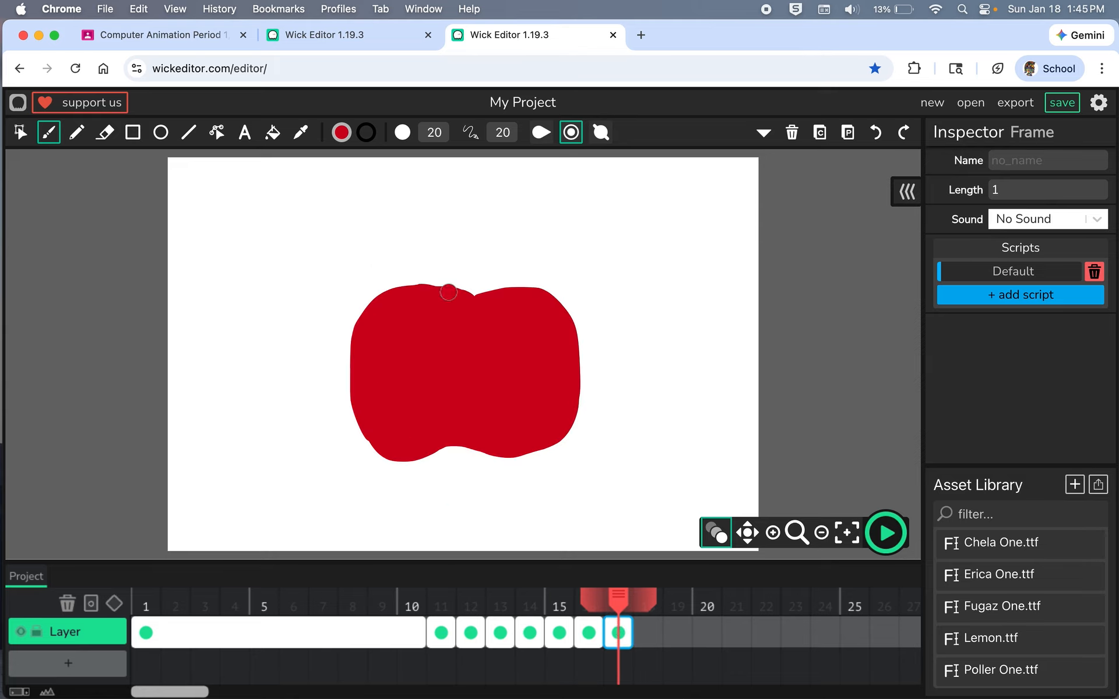
{"action": "mouse_move", "coordinate": [463, 302]}
{"action": "left_mouse_down"}
{"action": "mouse_move", "coordinate": [412, 287]}
{"action": "mouse_move", "coordinate": [367, 311]}
{"action": "mouse_move", "coordinate": [345, 388]}
{"action": "mouse_move", "coordinate": [383, 441]}
{"action": "mouse_move", "coordinate": [357, 413]}
{"action": "left_mouse_up"}
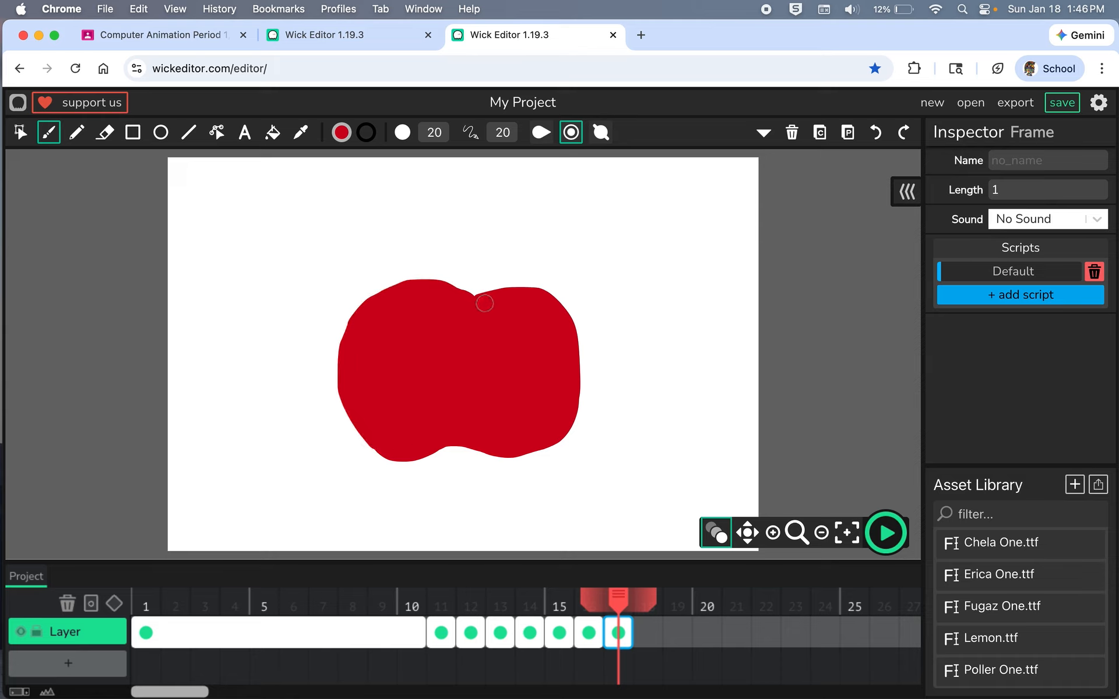
{"action": "mouse_move", "coordinate": [481, 303]}
{"action": "left_mouse_down"}
{"action": "mouse_move", "coordinate": [543, 293]}
{"action": "mouse_move", "coordinate": [572, 313]}
{"action": "mouse_move", "coordinate": [583, 391]}
{"action": "mouse_move", "coordinate": [537, 441]}
{"action": "left_mouse_up"}
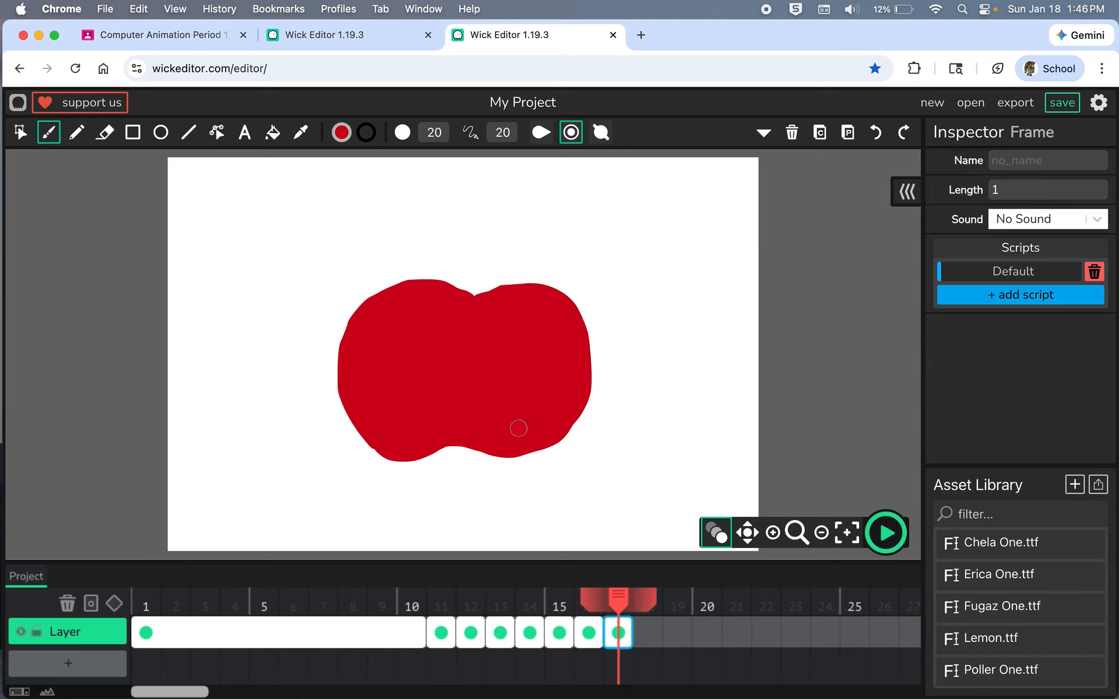
{"action": "mouse_move", "coordinate": [450, 436]}
{"action": "left_mouse_down"}
{"action": "mouse_move", "coordinate": [507, 460]}
{"action": "mouse_move", "coordinate": [530, 455]}
{"action": "mouse_move", "coordinate": [552, 442]}
{"action": "mouse_move", "coordinate": [582, 391]}
{"action": "left_mouse_up"}
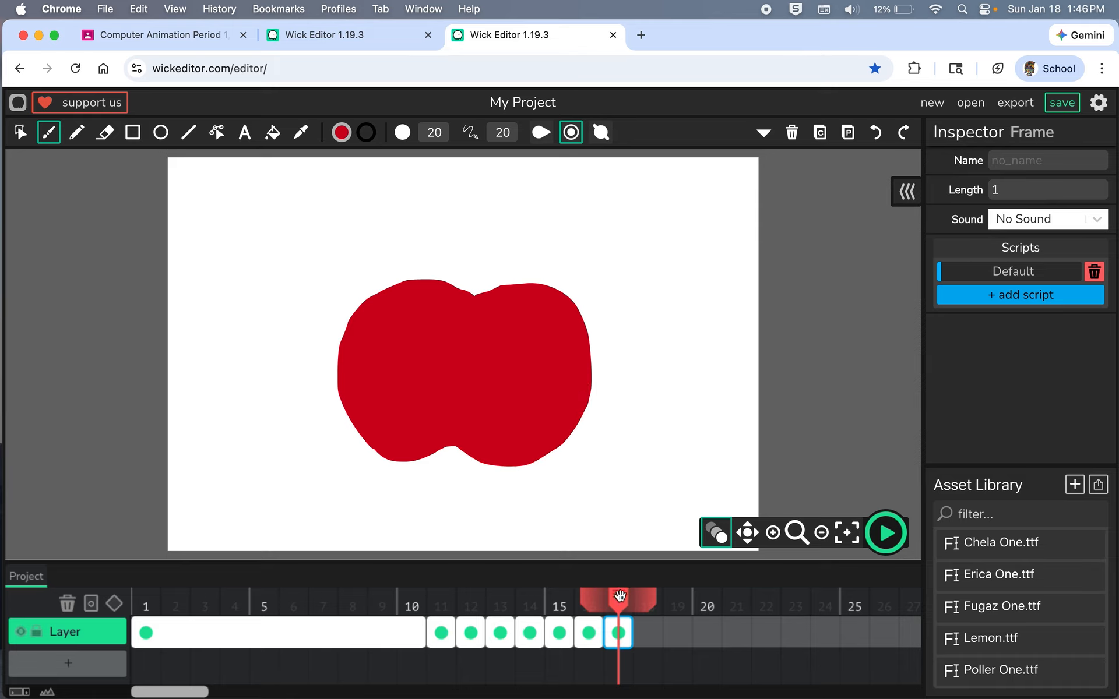
Step: Play a preview of the animation and stop it
{"action": "mouse_move", "coordinate": [619, 596]}
{"action": "left_mouse_down"}
{"action": "mouse_move", "coordinate": [179, 584]}
{"action": "mouse_move", "coordinate": [622, 578]}
{"action": "left_mouse_up"}
{"action": "left_click", "coordinate": [885, 532]}
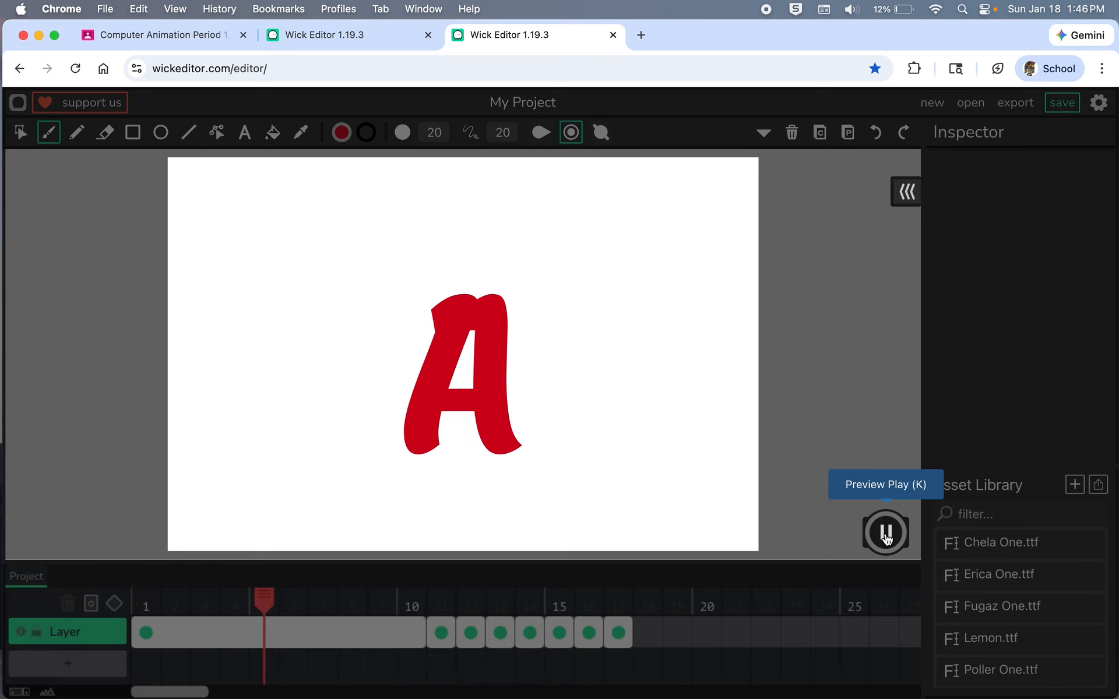
{"action": "left_click", "coordinate": [885, 533]}
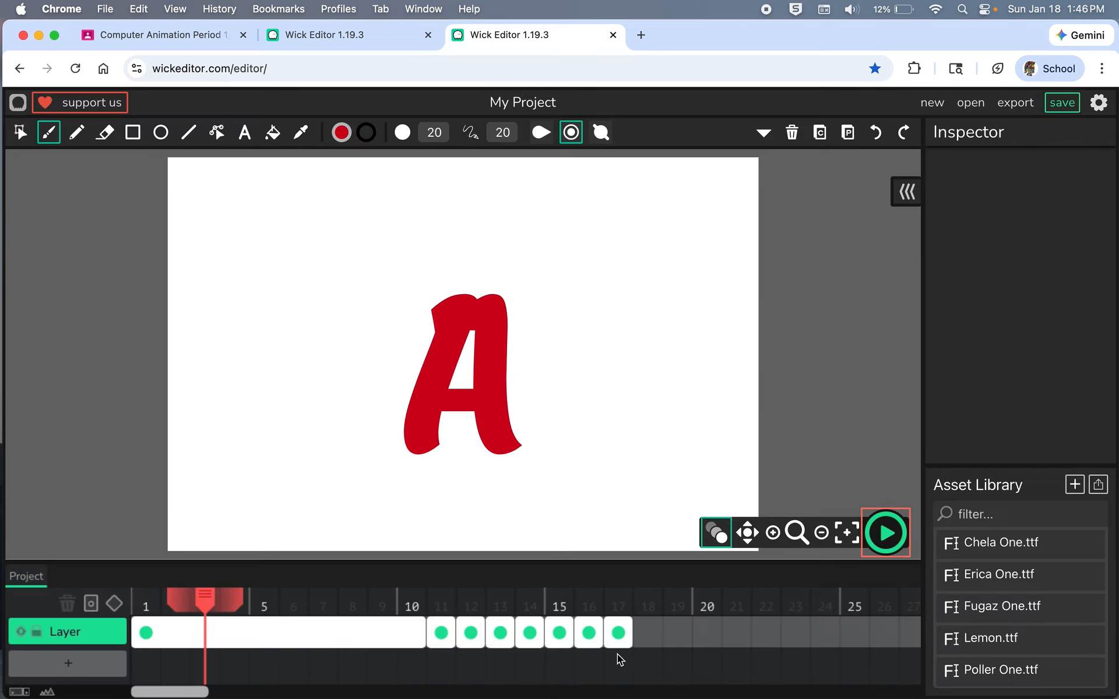
Step: Add frame 18 after frame 17 and copy frame 17's apple shape into it
{"action": "left_click", "coordinate": [618, 633]}
{"action": "left_click", "coordinate": [645, 633]}
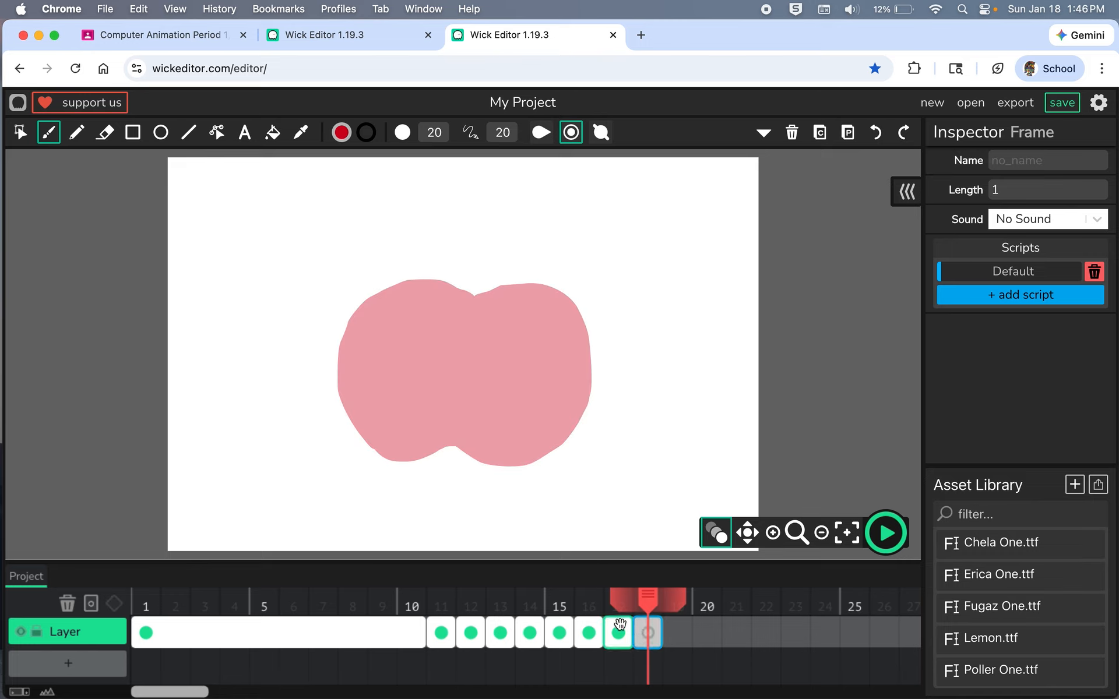
{"action": "left_click", "coordinate": [618, 634]}
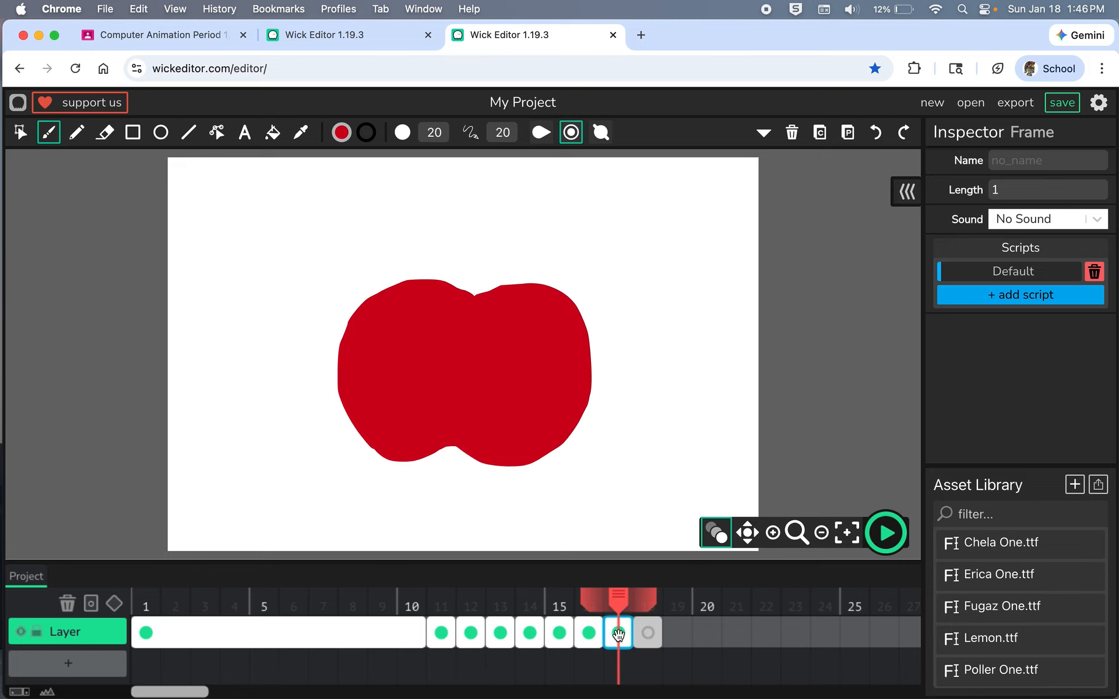
{"action": "left_click", "coordinate": [647, 634]}
{"action": "key", "text": "super+v"}
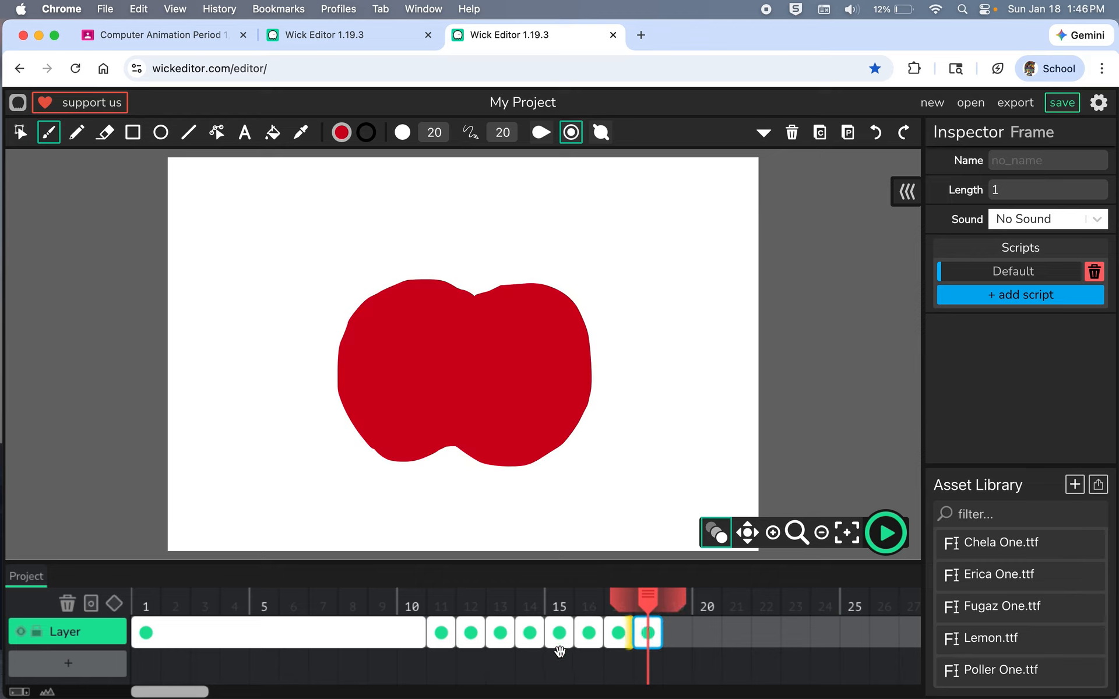
Step: Change the fill colour to brown, hex 7E5711
{"action": "left_click", "coordinate": [85, 135]}
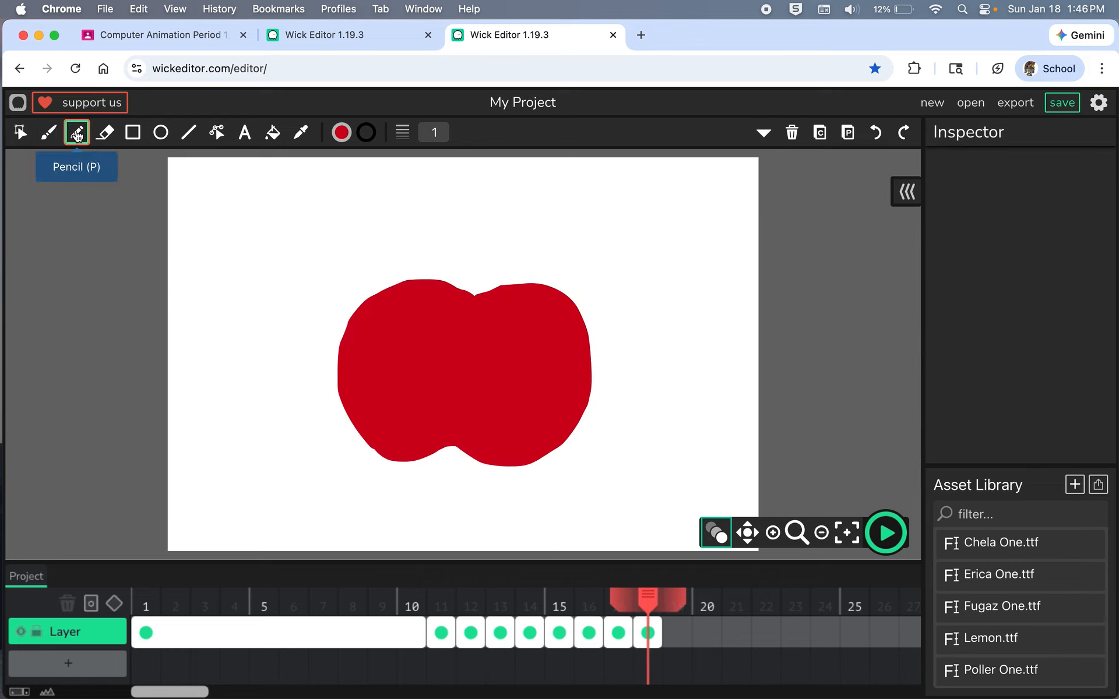
{"action": "left_click", "coordinate": [342, 133]}
{"action": "left_click", "coordinate": [300, 279]}
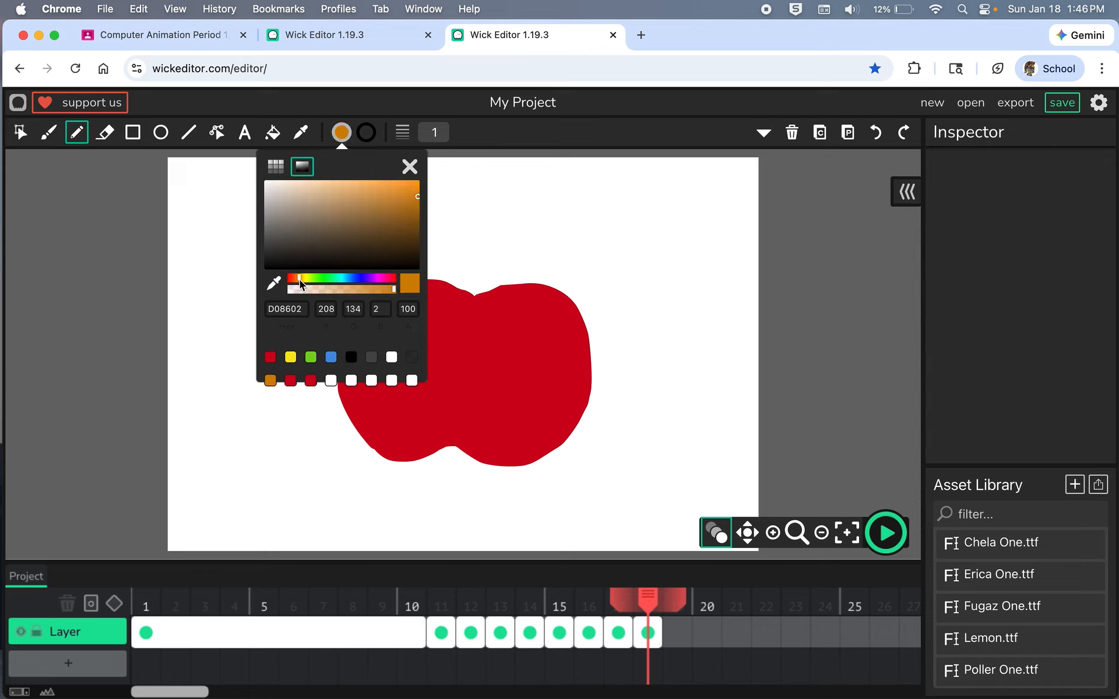
{"action": "left_click", "coordinate": [396, 236]}
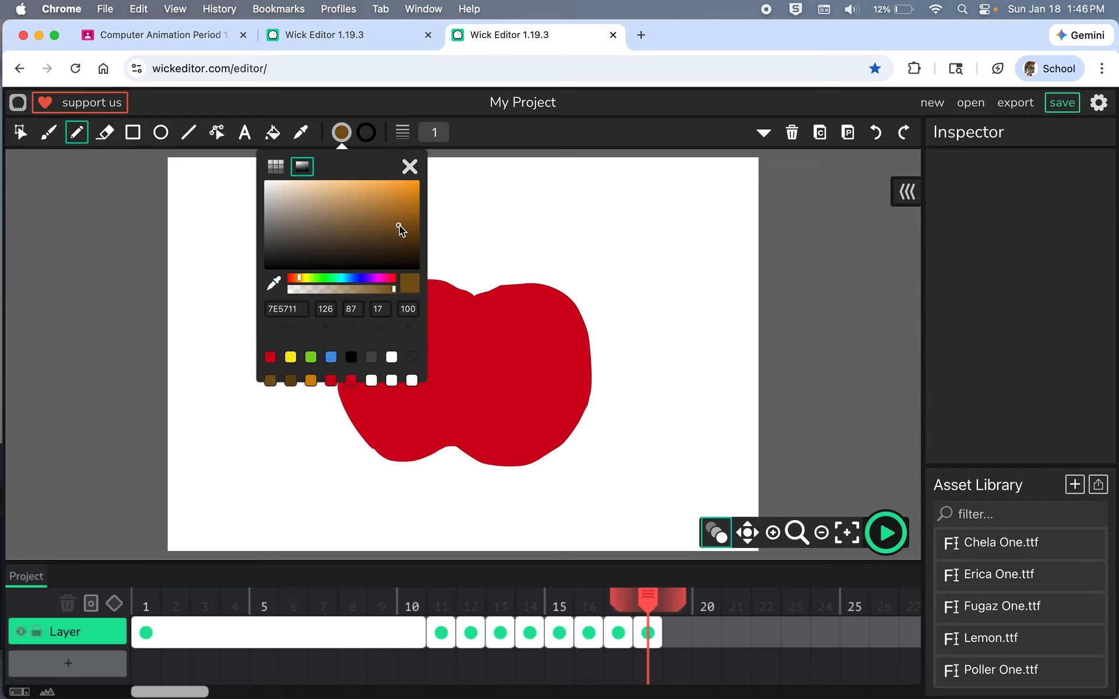
{"action": "left_click", "coordinate": [473, 257]}
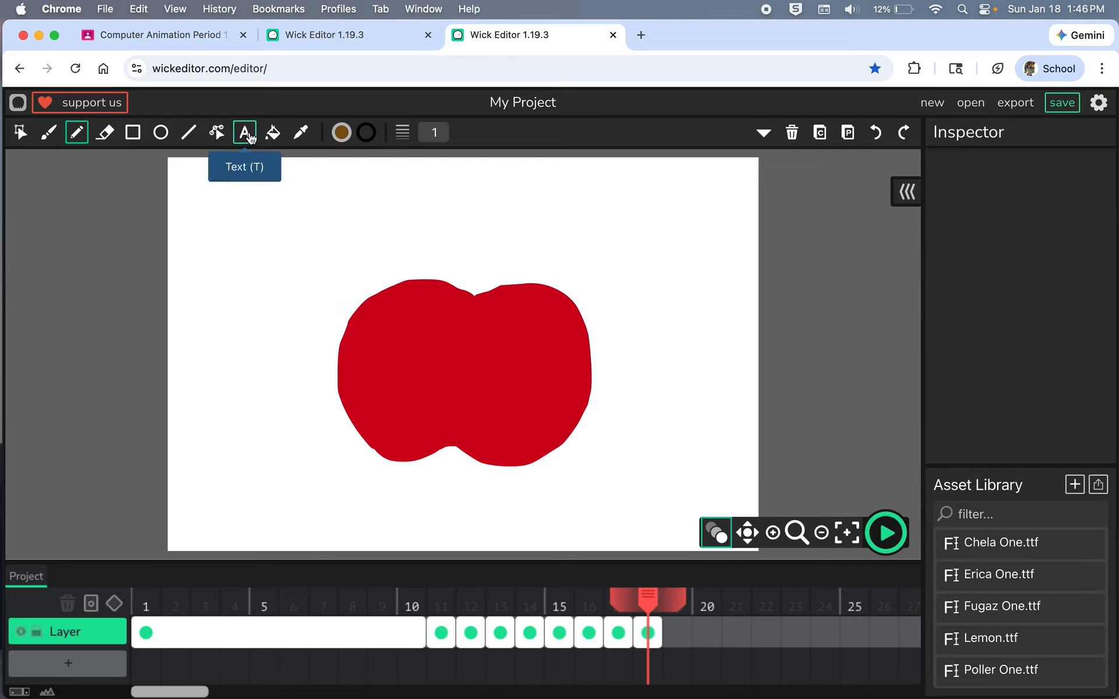
Step: Set the Brush size to 12 and paint a short brown stem in the apple's top notch on frame 18
{"action": "left_click", "coordinate": [49, 132]}
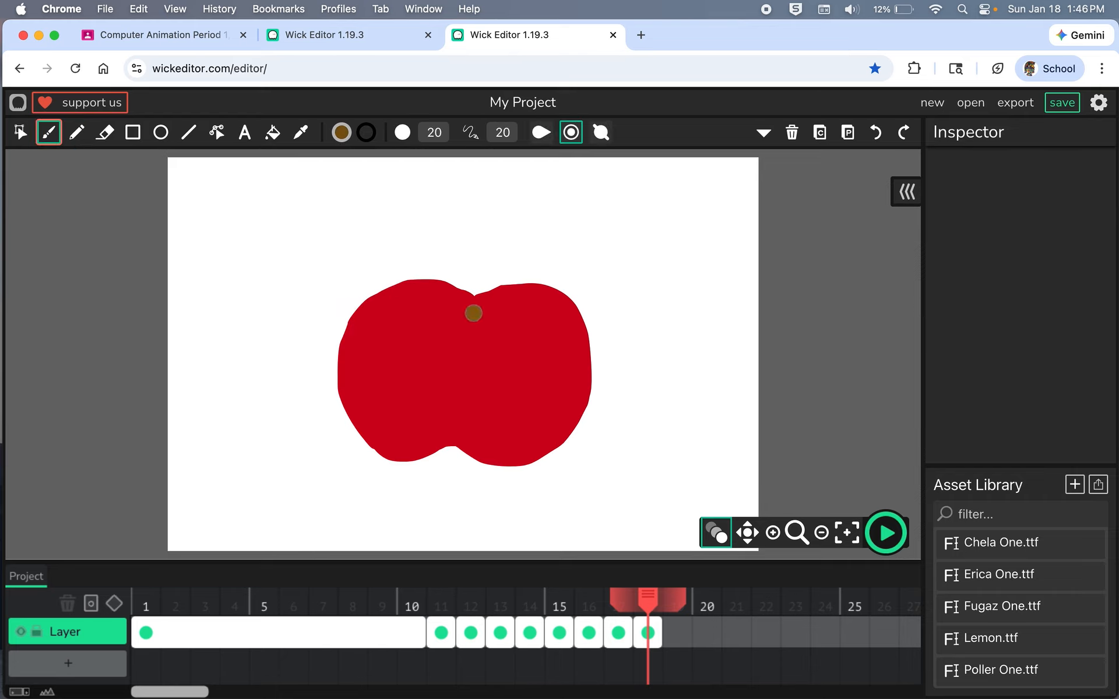
{"action": "left_click", "coordinate": [434, 132]}
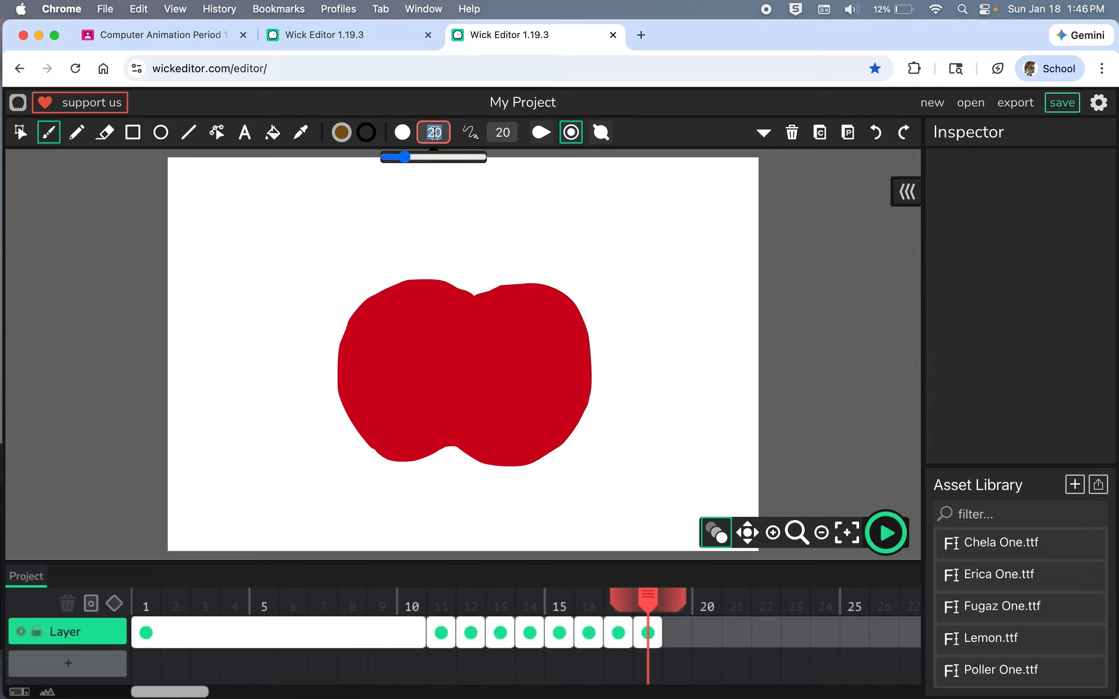
{"action": "type", "text": "12"}
{"action": "mouse_move", "coordinate": [472, 309]}
{"action": "left_mouse_down"}
{"action": "mouse_move", "coordinate": [472, 287]}
{"action": "mouse_move", "coordinate": [474, 301]}
{"action": "left_mouse_up"}
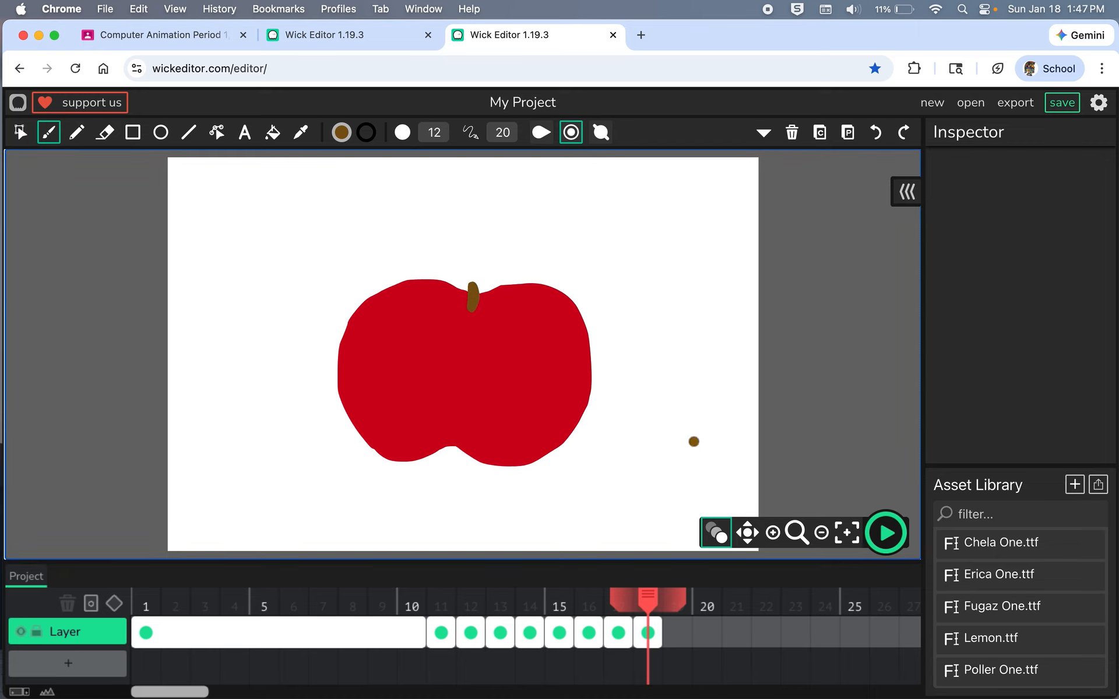
Step: Copy frame 18 into a new frame 19 and extend the brown stem upward, curving slightly left
{"action": "left_click", "coordinate": [648, 632]}
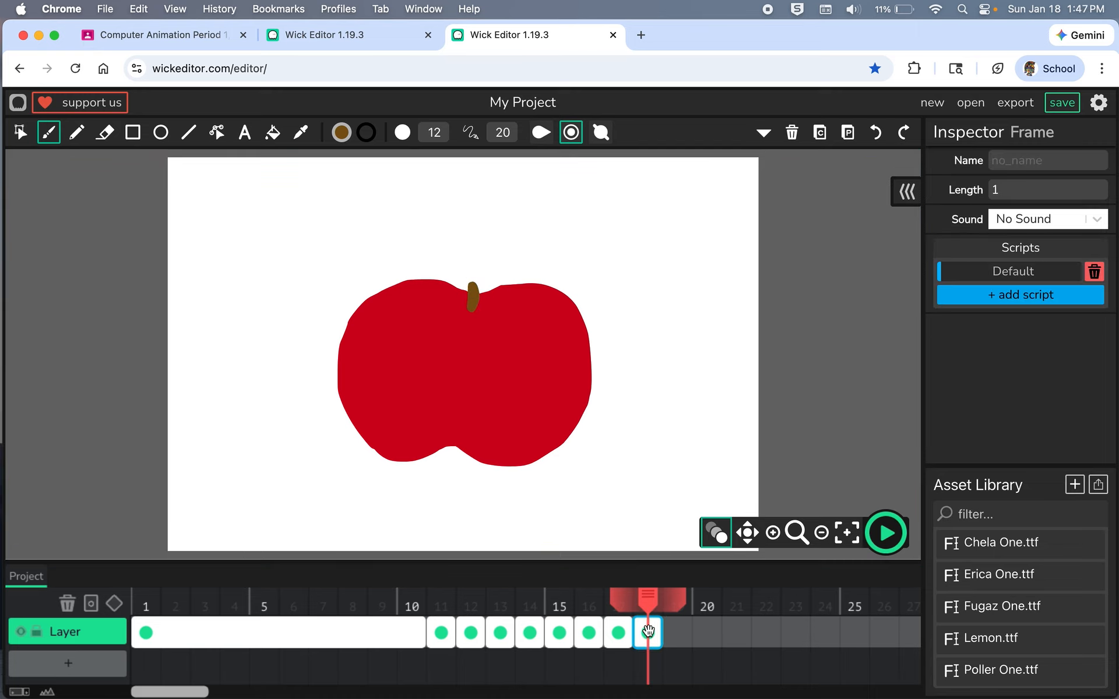
{"action": "left_click", "coordinate": [679, 631]}
{"action": "key", "text": "super+v"}
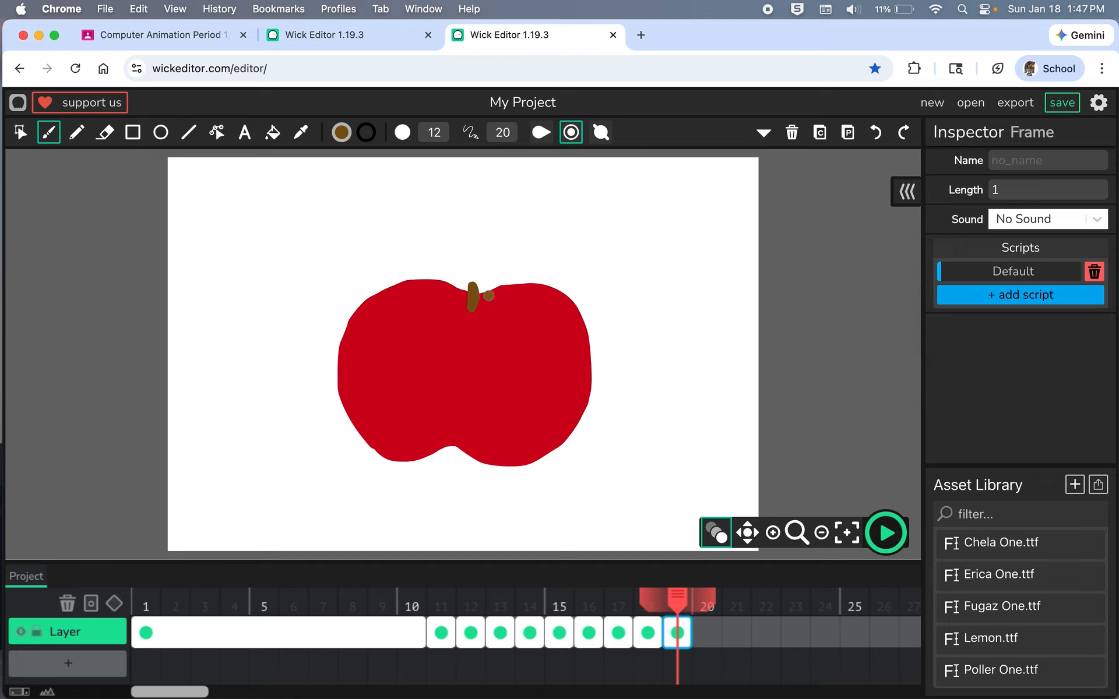
{"action": "mouse_move", "coordinate": [470, 306]}
{"action": "left_mouse_down"}
{"action": "mouse_move", "coordinate": [462, 265]}
{"action": "mouse_move", "coordinate": [473, 304]}
{"action": "left_mouse_up"}
Step: Add frame 20 and copy frame 19's apple with its longer stem into it
{"action": "mouse_move", "coordinate": [679, 603]}
{"action": "left_mouse_down"}
{"action": "mouse_move", "coordinate": [554, 603]}
{"action": "mouse_move", "coordinate": [691, 601]}
{"action": "left_mouse_up"}
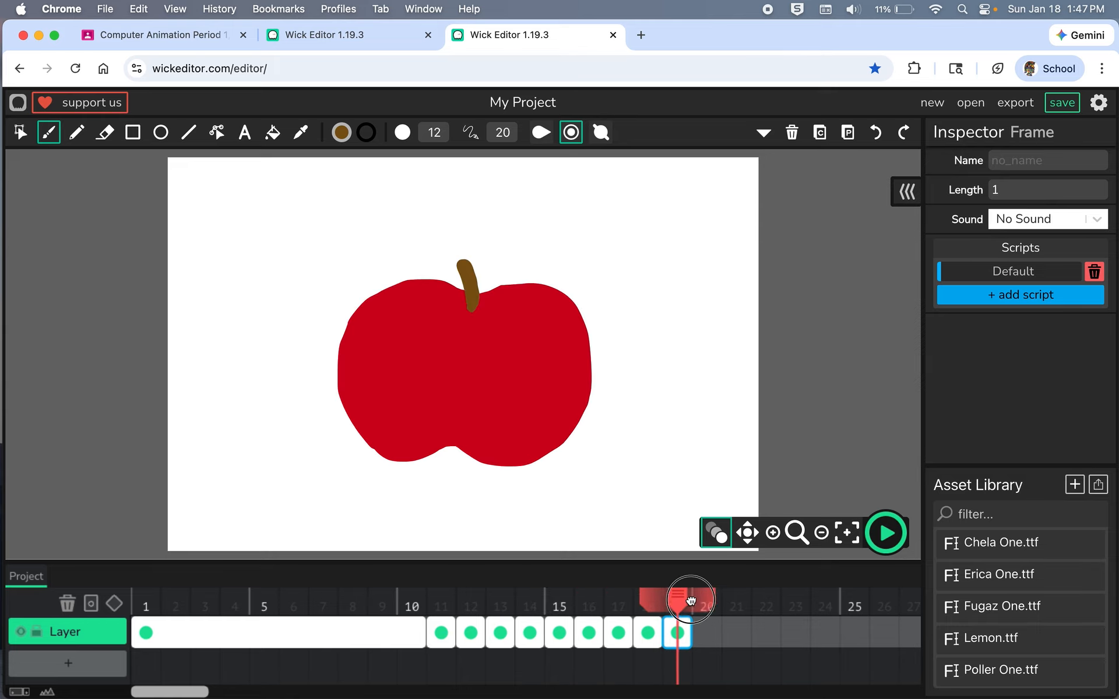
{"action": "left_click", "coordinate": [706, 634]}
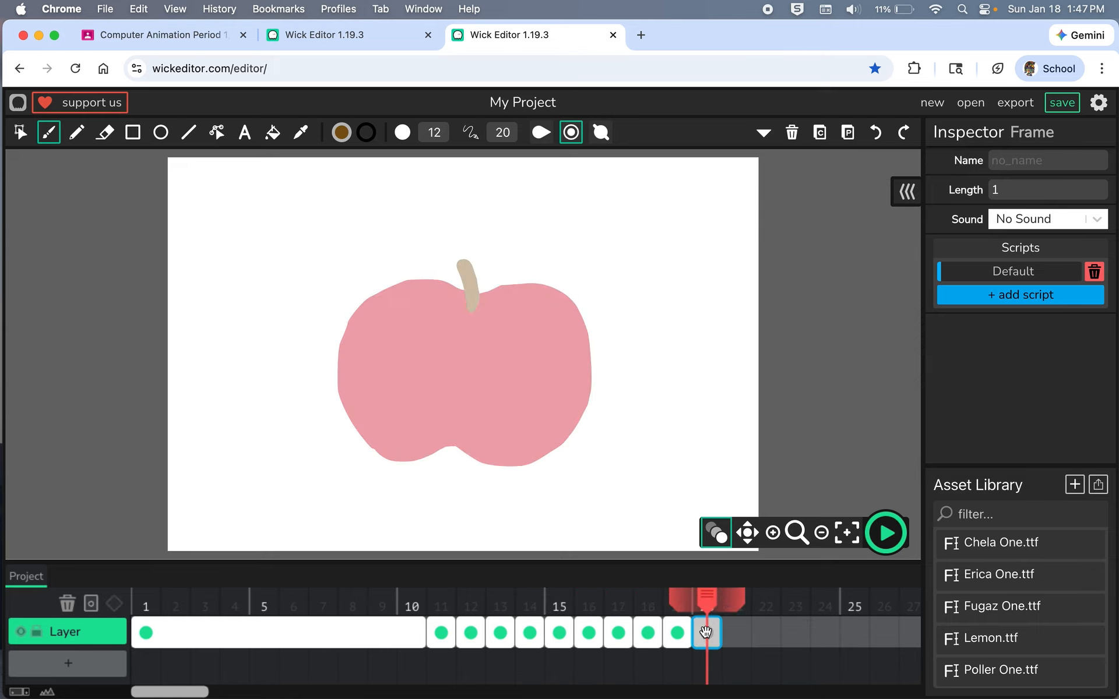
{"action": "left_click", "coordinate": [677, 634]}
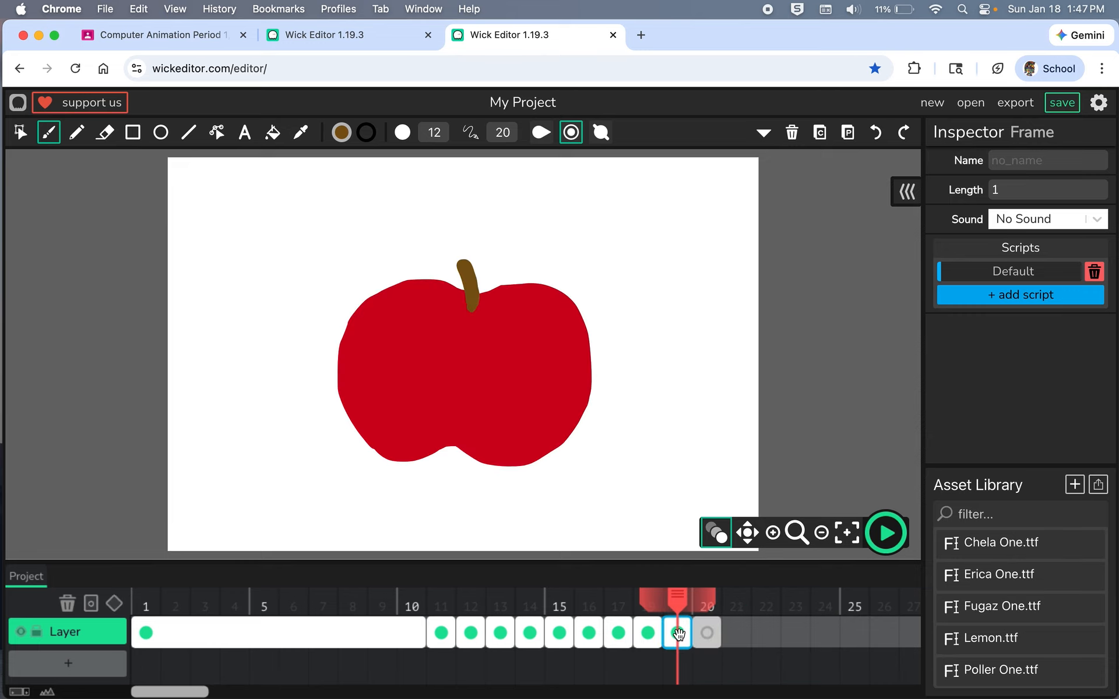
{"action": "left_click", "coordinate": [706, 634]}
{"action": "key", "text": "ctrl+v"}
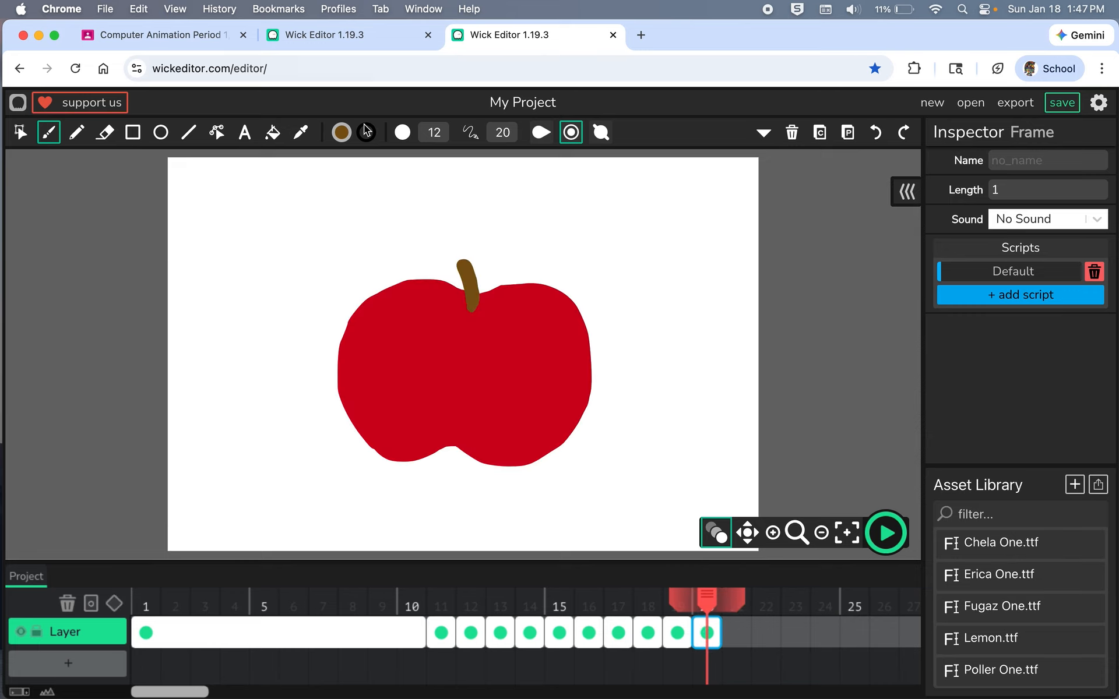
Step: Set the fill colour to green, hex 7ED321, and paint a small leaf beside the stem on frame 20
{"action": "left_click", "coordinate": [342, 133]}
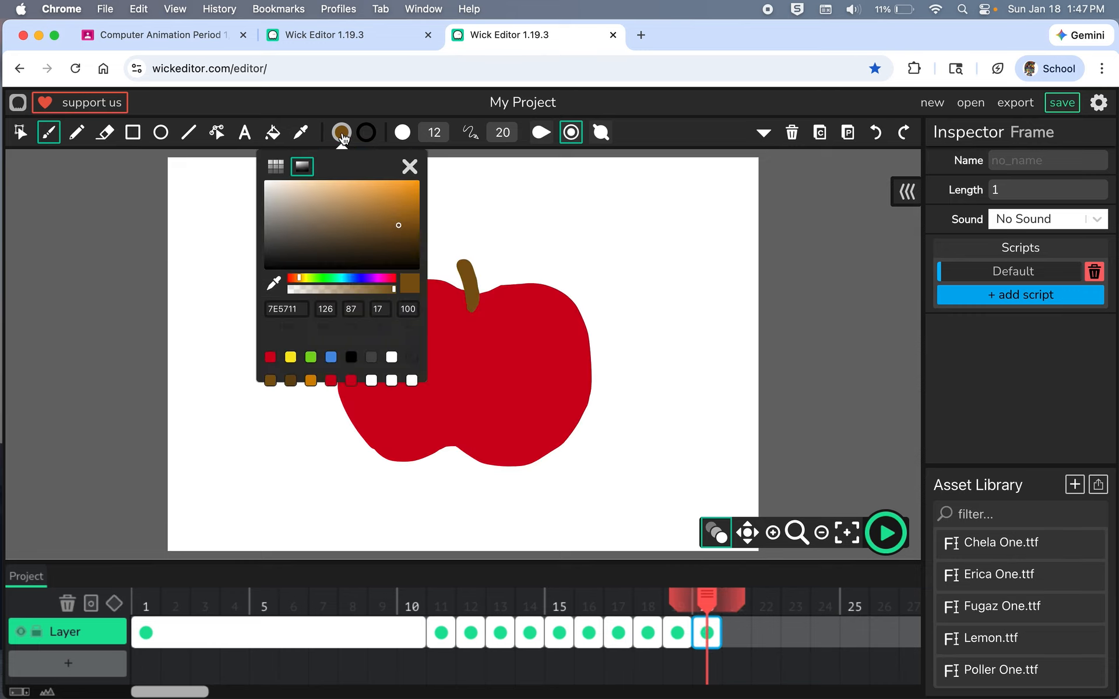
{"action": "left_click", "coordinate": [312, 358]}
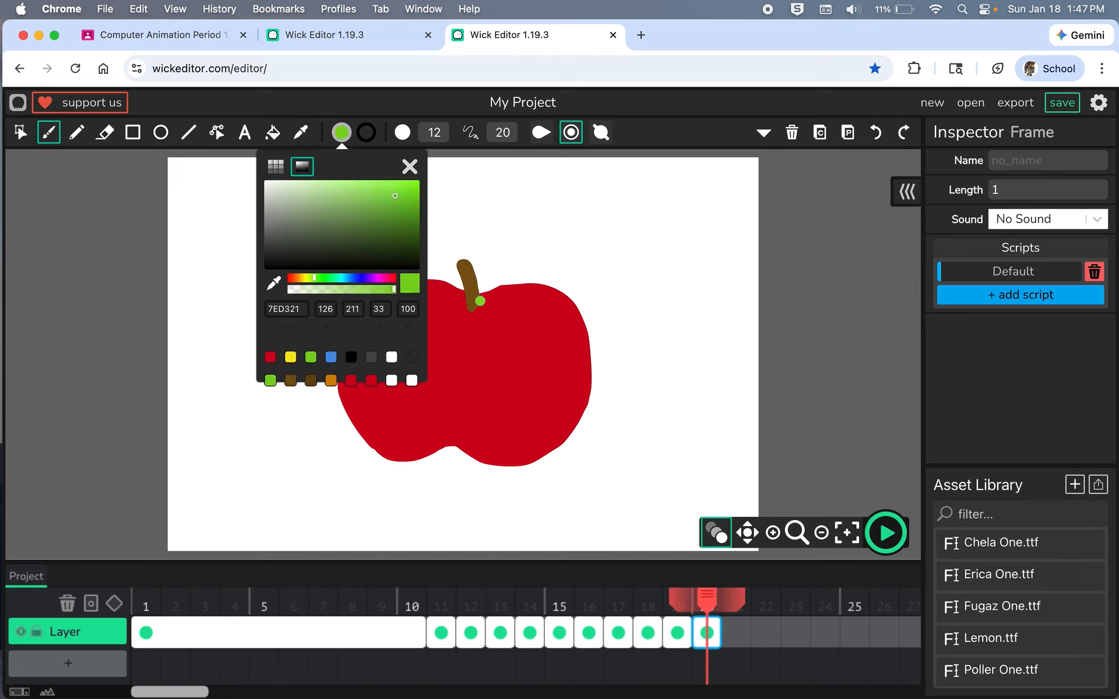
{"action": "mouse_move", "coordinate": [479, 301]}
{"action": "left_mouse_down"}
{"action": "mouse_move", "coordinate": [495, 267]}
{"action": "mouse_move", "coordinate": [478, 303]}
{"action": "left_mouse_up"}
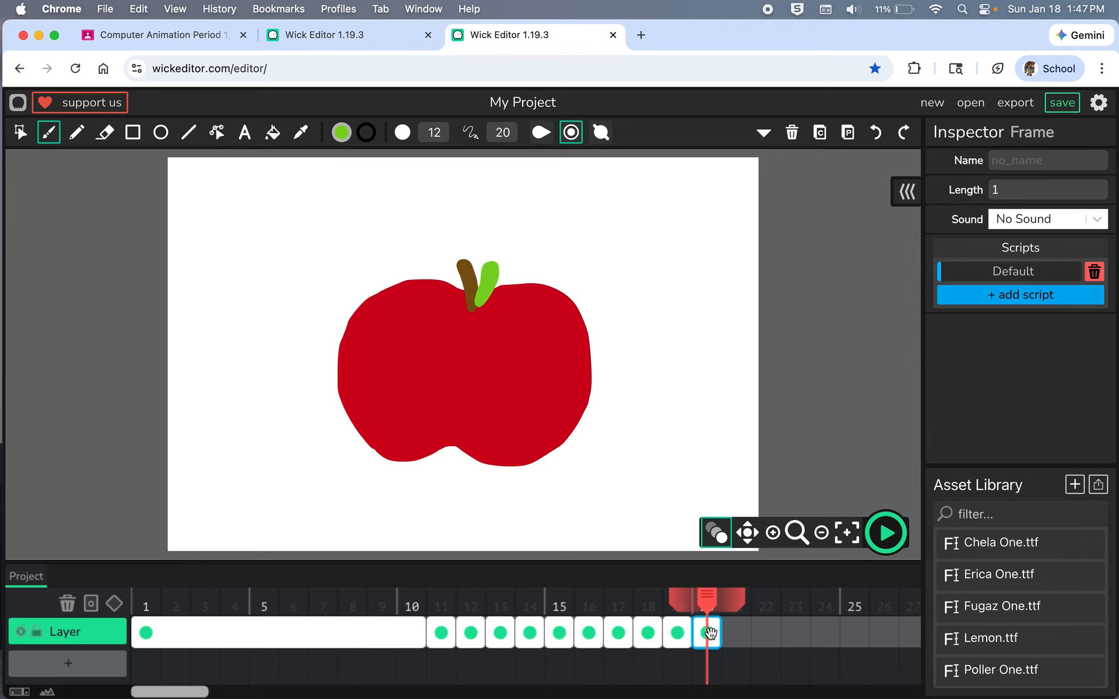
Step: Copy frame 20 into a new frame 21 and extend the green leaf upward, curving to the right
{"action": "left_click", "coordinate": [742, 634]}
{"action": "key", "text": "super+v"}
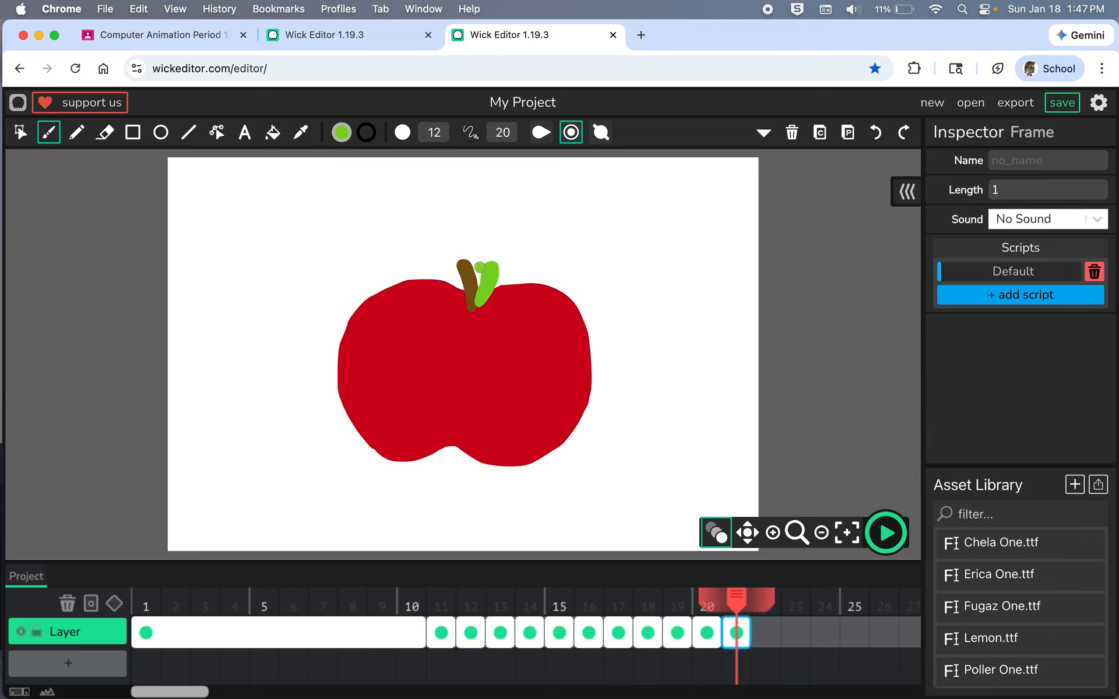
{"action": "mouse_move", "coordinate": [480, 300]}
{"action": "left_mouse_down"}
{"action": "mouse_move", "coordinate": [497, 255]}
{"action": "mouse_move", "coordinate": [521, 242]}
{"action": "mouse_move", "coordinate": [488, 269]}
{"action": "mouse_move", "coordinate": [524, 245]}
{"action": "mouse_move", "coordinate": [507, 252]}
{"action": "mouse_move", "coordinate": [484, 301]}
{"action": "left_mouse_up"}
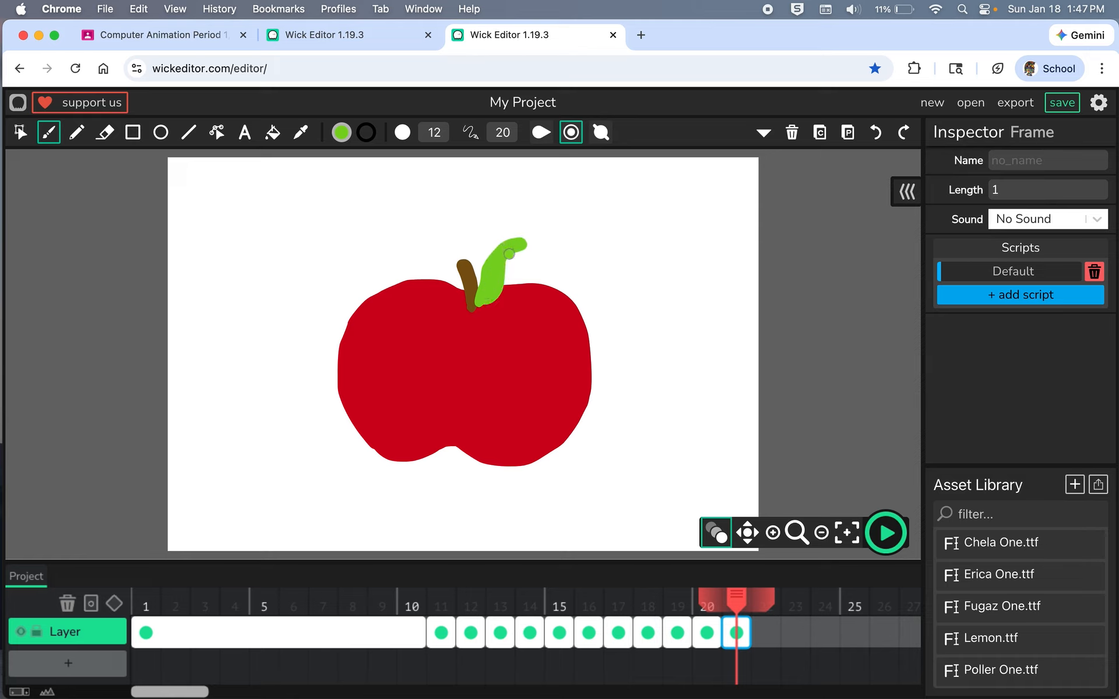
Step: Set the Brush size to 8 and refine the leaf's tip and right edge on frame 21
{"action": "left_click", "coordinate": [428, 133]}
{"action": "key", "text": "BackSpace"}
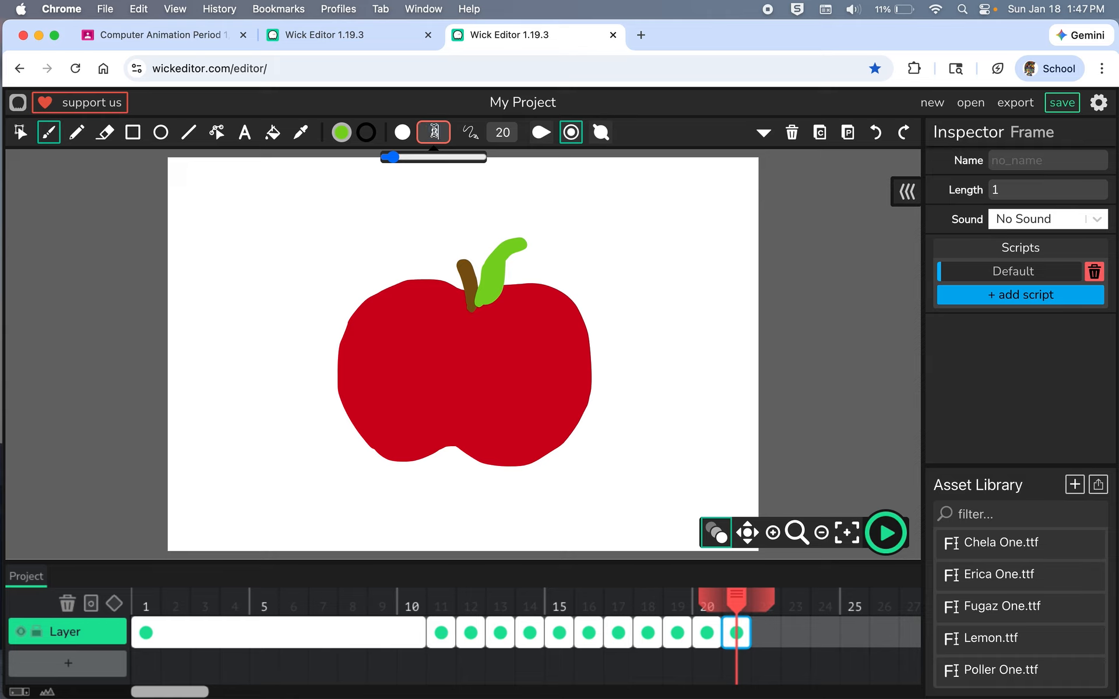
{"action": "left_click_drag", "start_coordinate": [520, 245], "coordinate": [493, 298]}
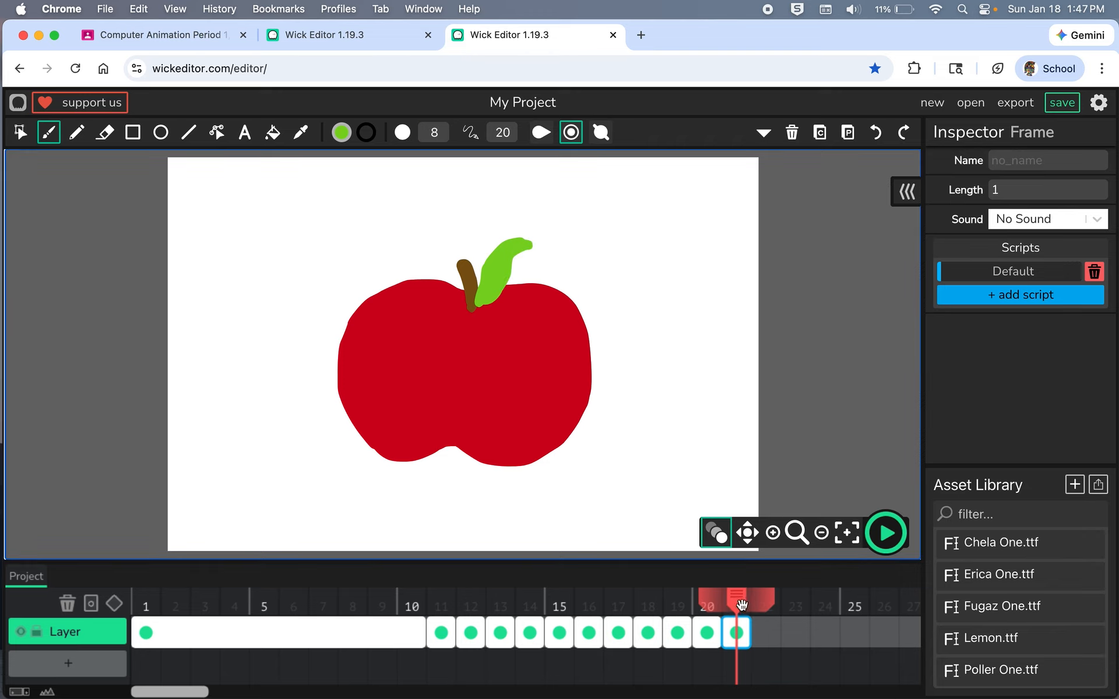
Step: Preview the animation from the first frame, then stop playback
{"action": "mouse_move", "coordinate": [740, 605]}
{"action": "left_mouse_down"}
{"action": "mouse_move", "coordinate": [470, 602]}
{"action": "mouse_move", "coordinate": [98, 557]}
{"action": "left_mouse_up"}
{"action": "left_click", "coordinate": [885, 533]}
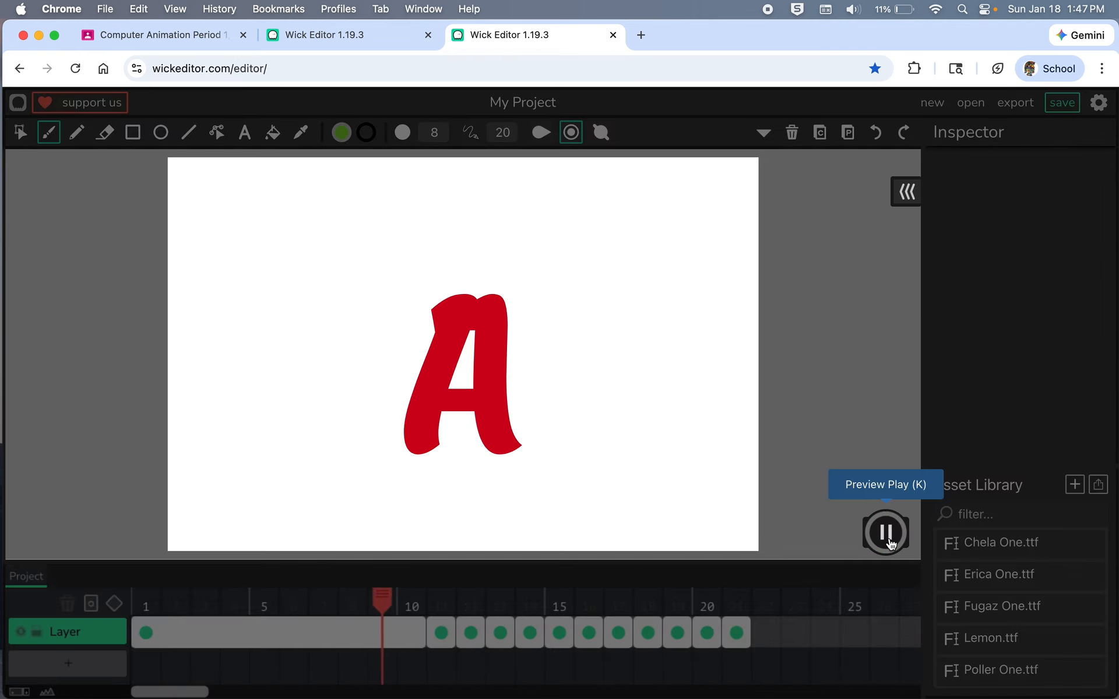
{"action": "left_click", "coordinate": [888, 540]}
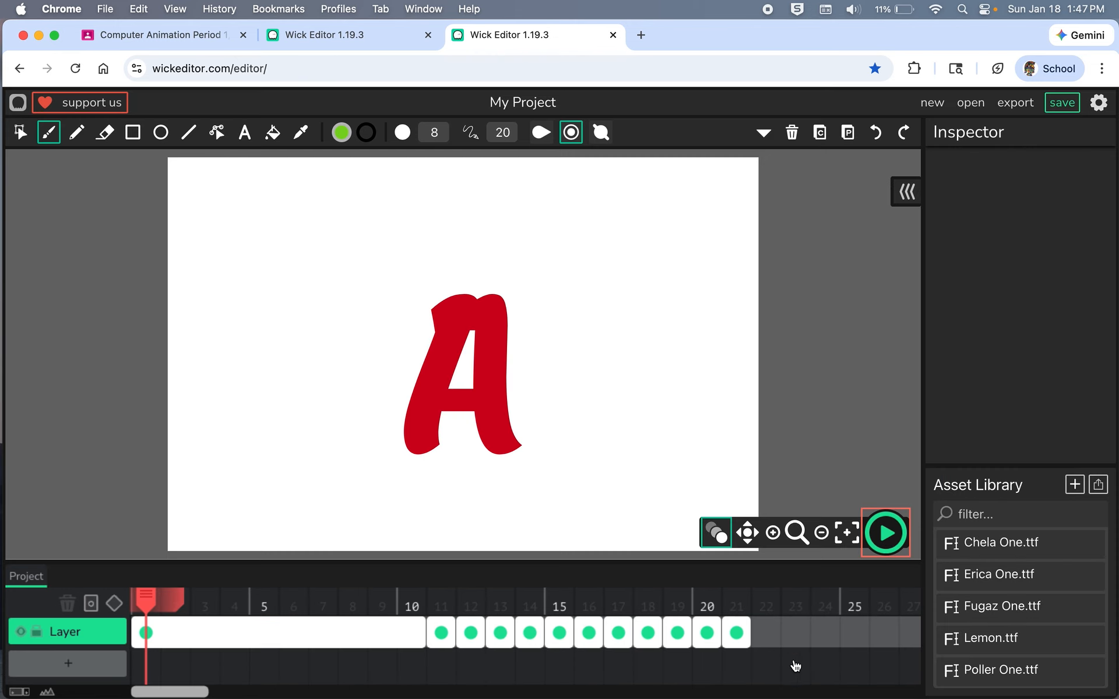
Step: Add frame 22 and copy frame 21's apple with its full leaf into it
{"action": "left_click", "coordinate": [766, 635]}
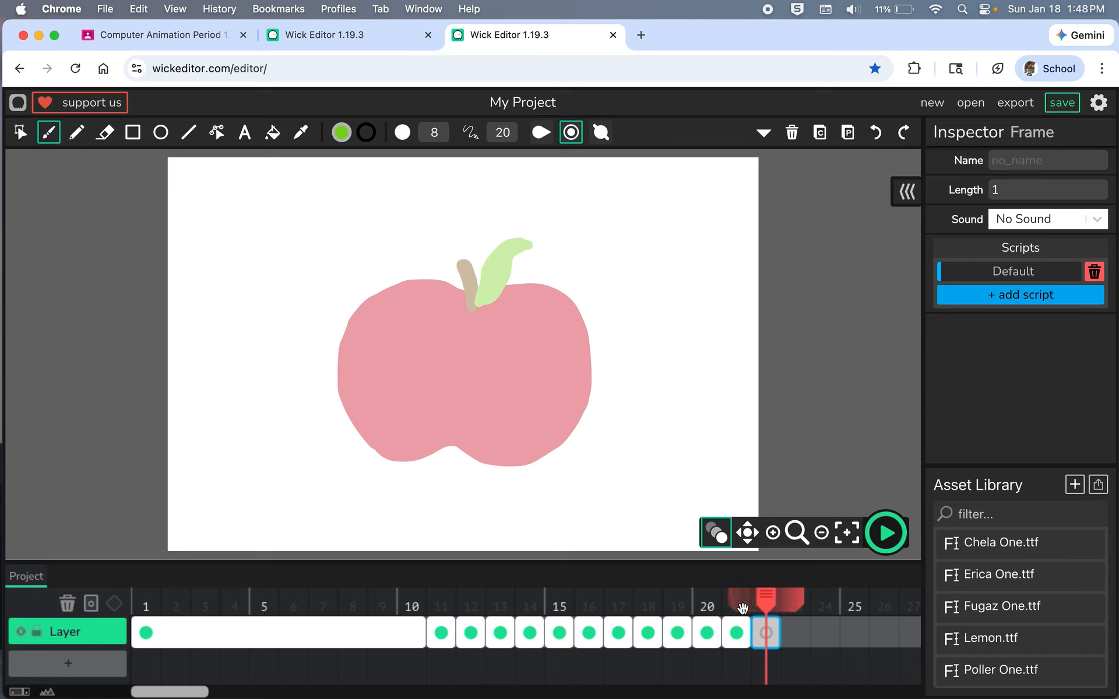
{"action": "left_click", "coordinate": [737, 634]}
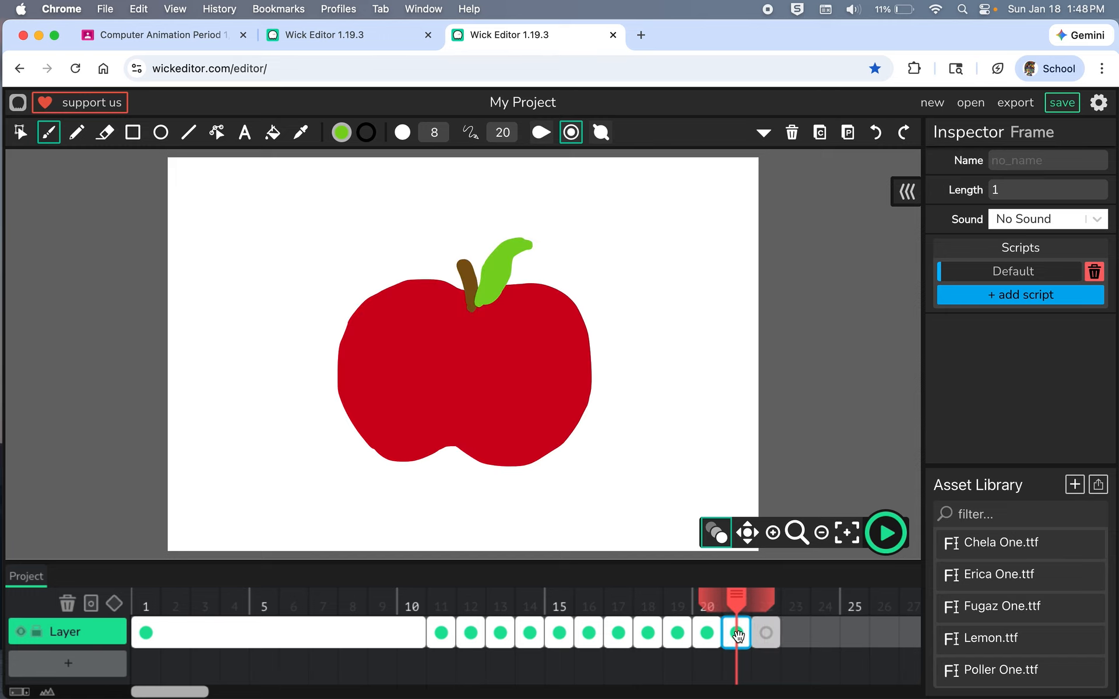
{"action": "left_click", "coordinate": [766, 640]}
{"action": "key", "text": "ctrl+v"}
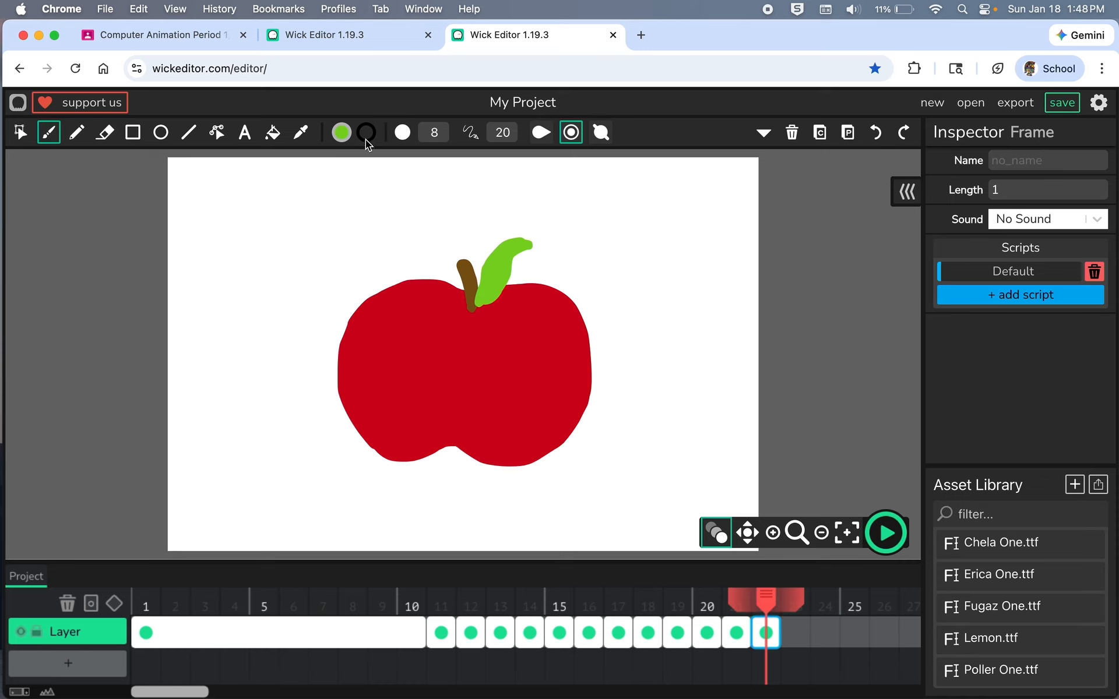
Step: Set the fill colour to tan, hex D9AE61, and paint a short worm emerging from the apple's upper left on frame 22
{"action": "left_click", "coordinate": [341, 132]}
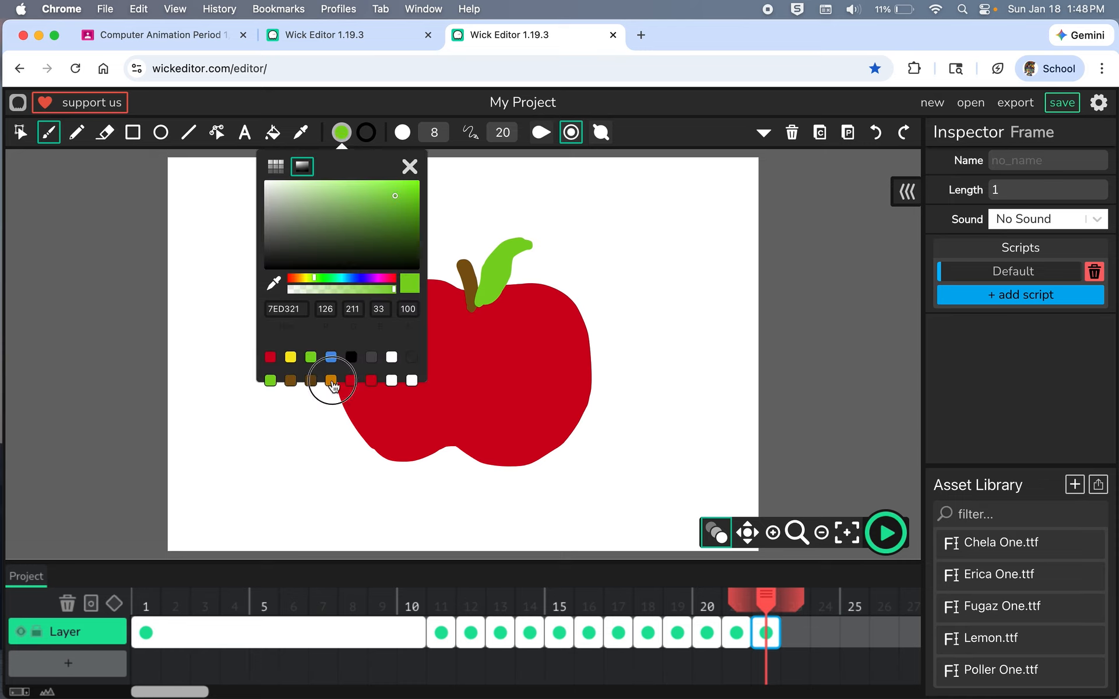
{"action": "left_click", "coordinate": [331, 380]}
{"action": "left_click", "coordinate": [350, 194]}
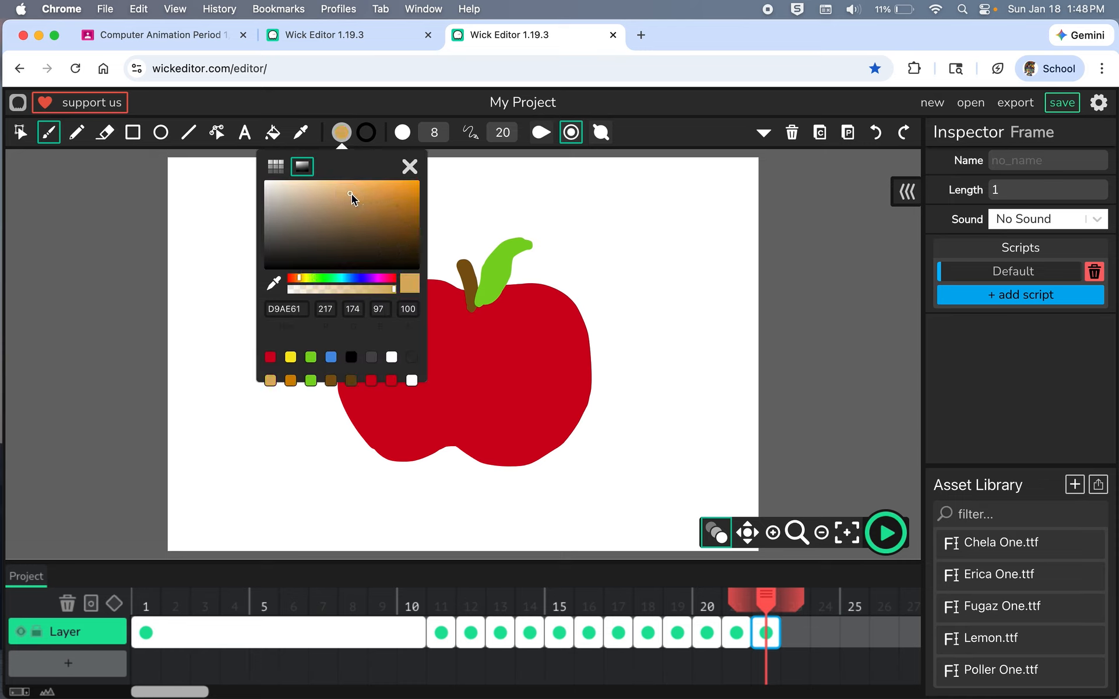
{"action": "left_click", "coordinate": [409, 165]}
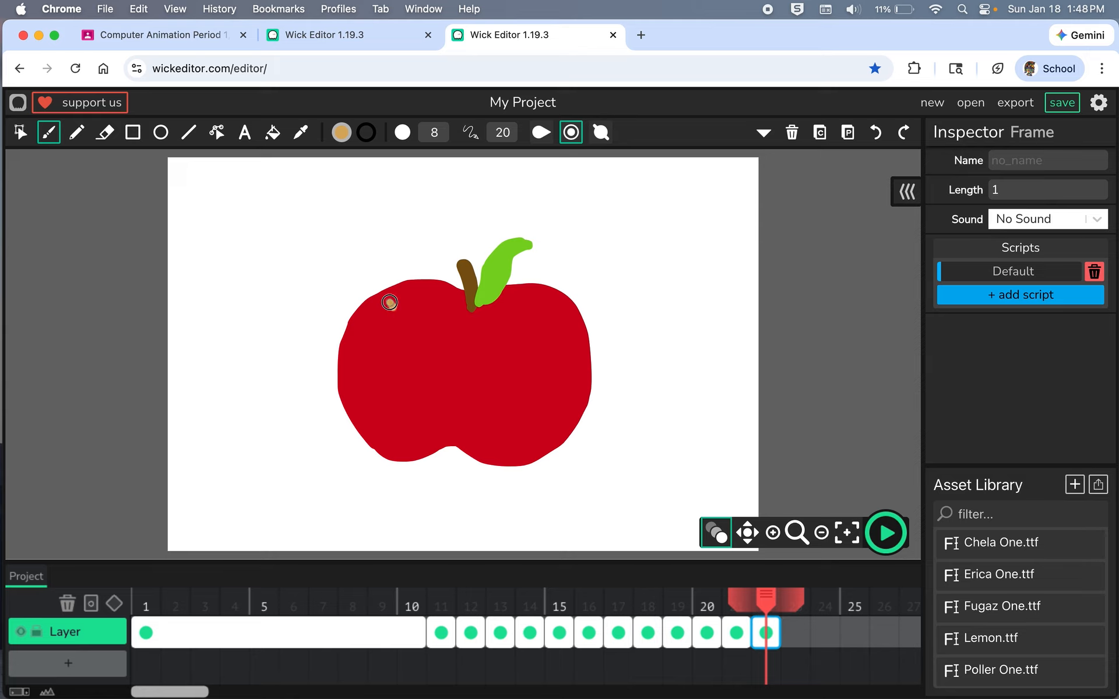
{"action": "left_click_drag", "start_coordinate": [390, 303], "coordinate": [373, 278]}
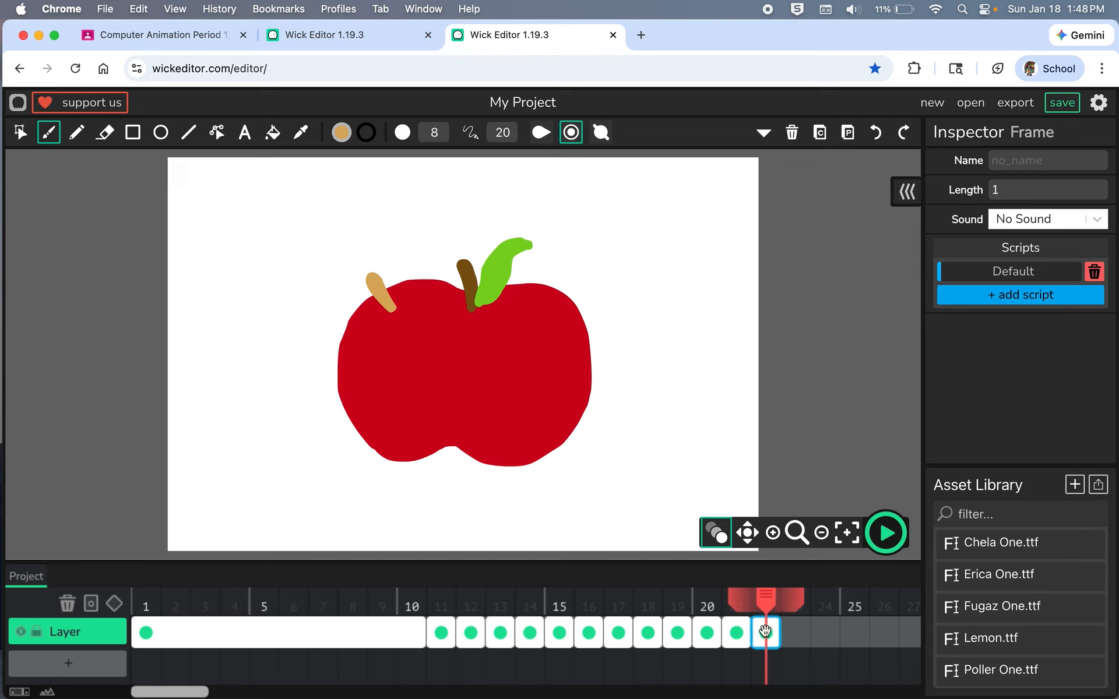
Step: Copy frame 22 into a new frame 23 and paint the tan worm longer and thicker, leaning up to the left
{"action": "left_click", "coordinate": [791, 631]}
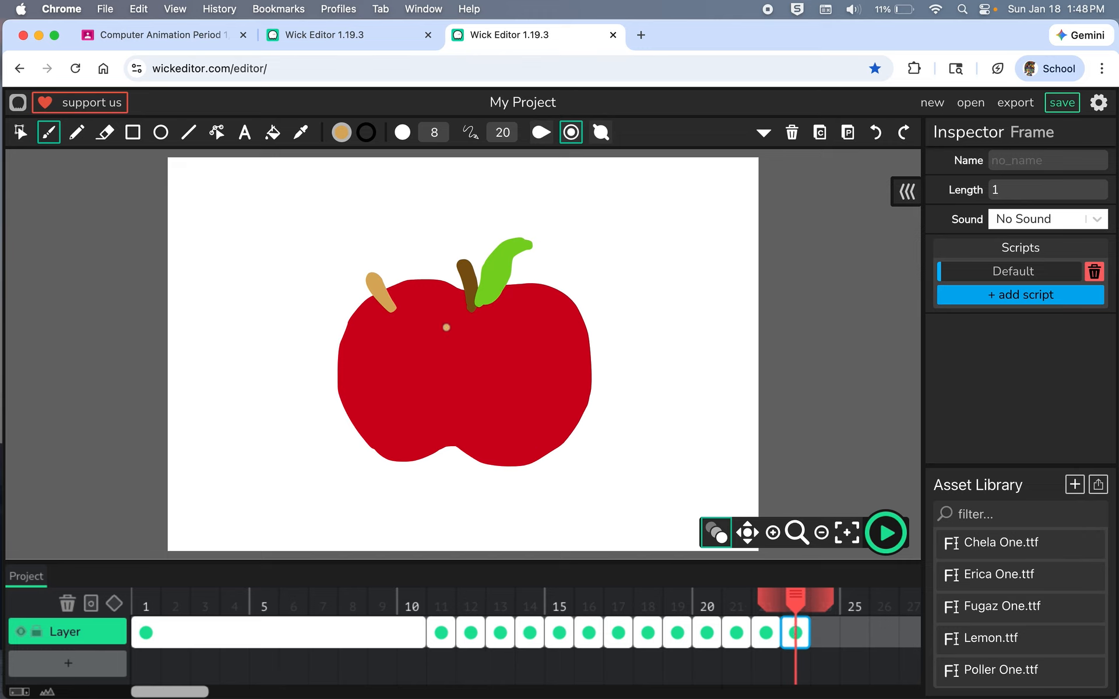
{"action": "mouse_move", "coordinate": [394, 307]}
{"action": "left_mouse_down"}
{"action": "mouse_move", "coordinate": [362, 253]}
{"action": "mouse_move", "coordinate": [382, 306]}
{"action": "left_mouse_up"}
{"action": "mouse_move", "coordinate": [371, 271]}
{"action": "left_mouse_down"}
{"action": "mouse_move", "coordinate": [362, 260]}
{"action": "mouse_move", "coordinate": [371, 289]}
{"action": "left_mouse_up"}
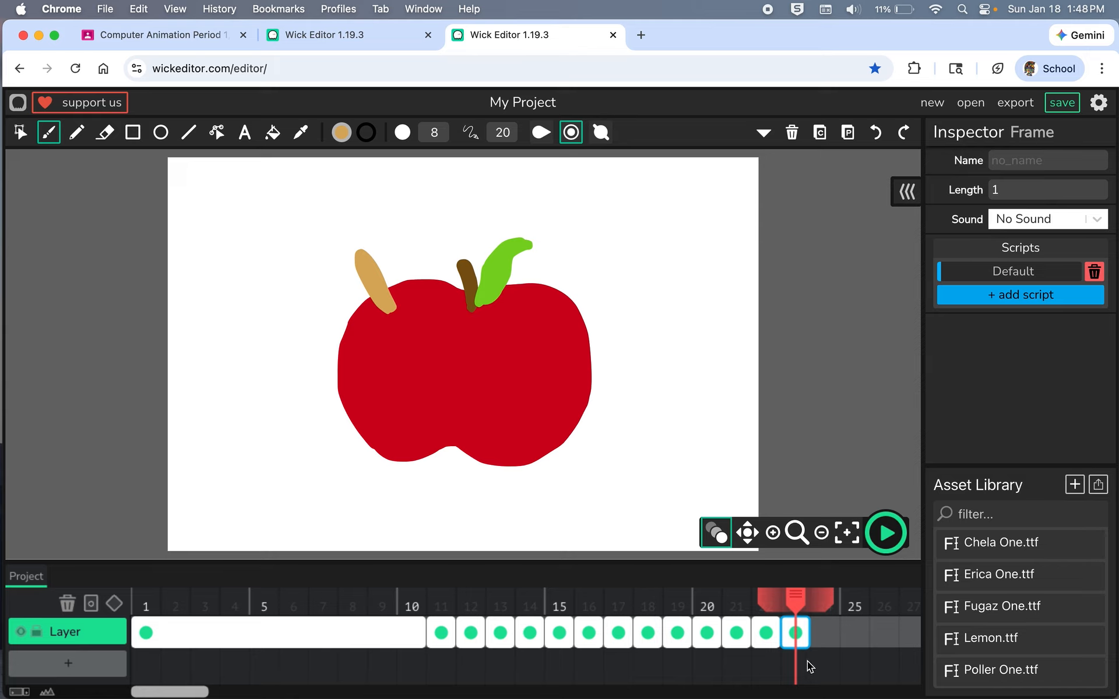
Step: Add frame 24 and copy frame 23's apple with its longer worm into it
{"action": "left_click", "coordinate": [822, 634]}
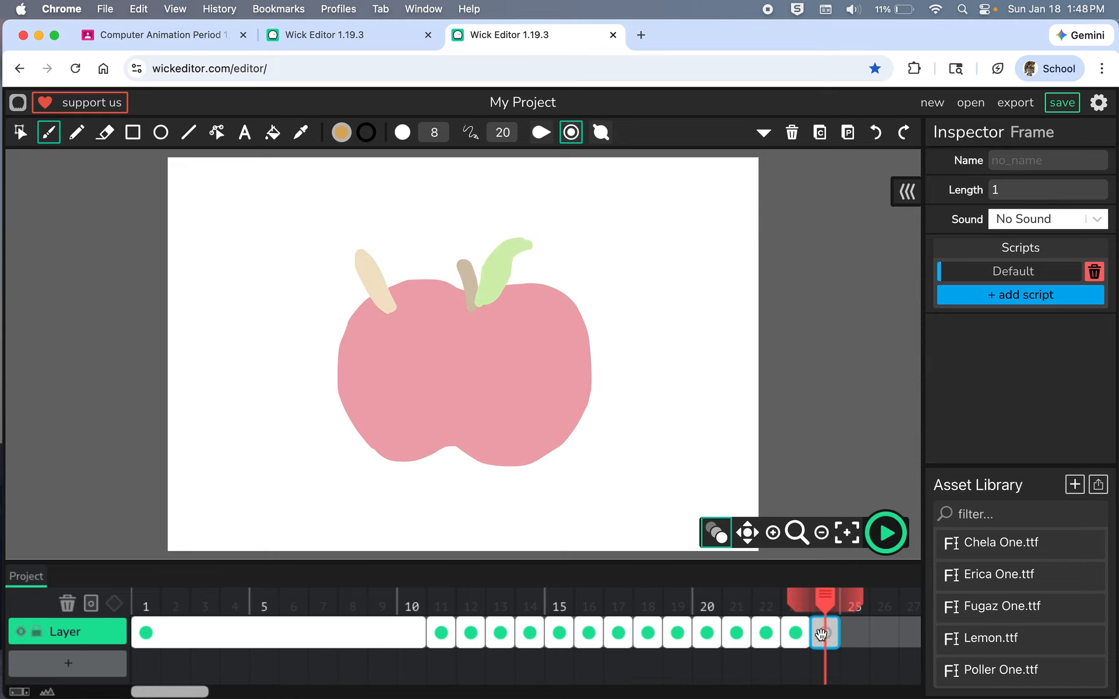
{"action": "left_click", "coordinate": [795, 634]}
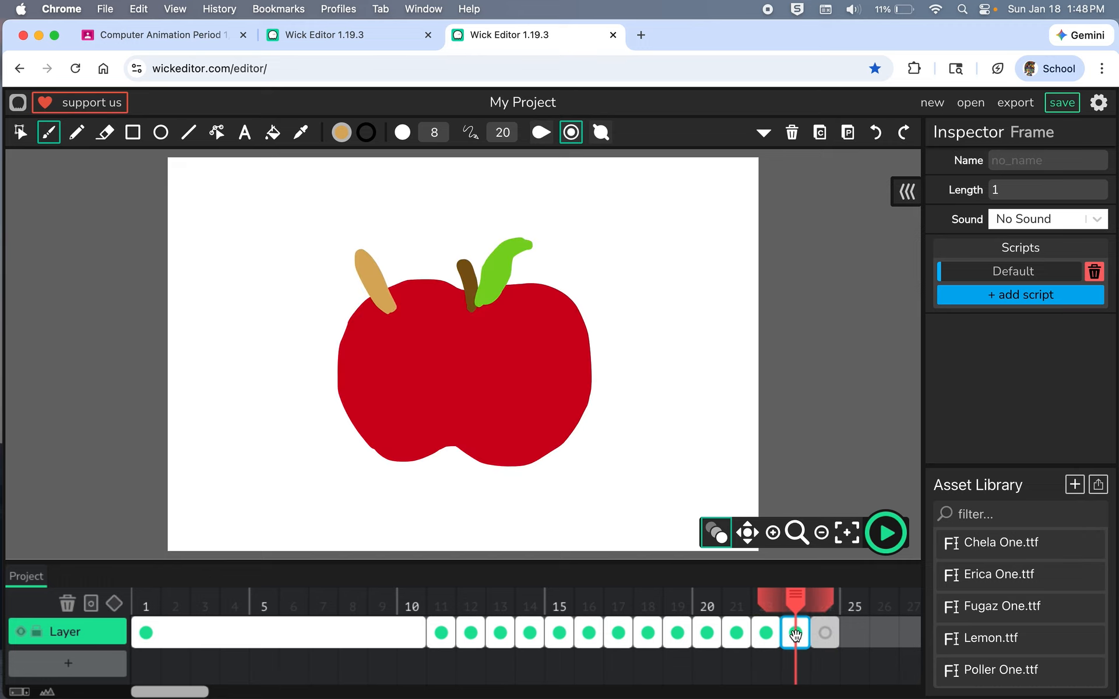
{"action": "left_click", "coordinate": [830, 640]}
{"action": "key", "text": "ctrl+v"}
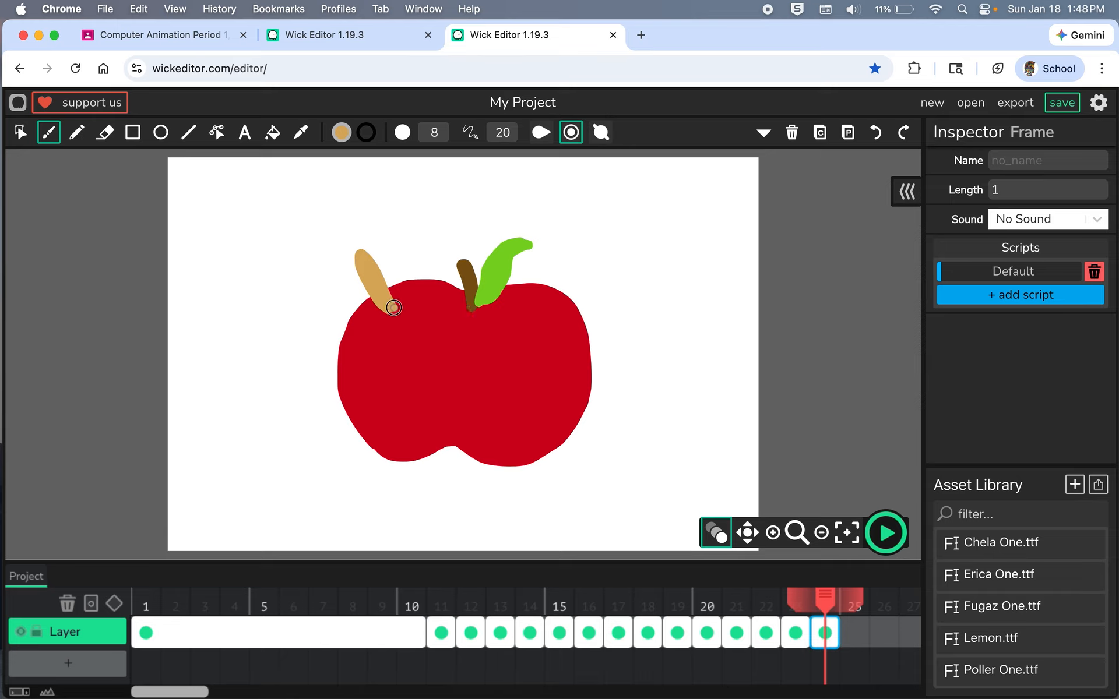
Step: Outline a taller, curved worm body on frame 24 with the Brush and fill its interior with tan
{"action": "mouse_move", "coordinate": [394, 307]}
{"action": "left_mouse_down"}
{"action": "mouse_move", "coordinate": [376, 281]}
{"action": "mouse_move", "coordinate": [381, 212]}
{"action": "mouse_move", "coordinate": [362, 196]}
{"action": "mouse_move", "coordinate": [352, 257]}
{"action": "mouse_move", "coordinate": [373, 297]}
{"action": "left_mouse_up"}
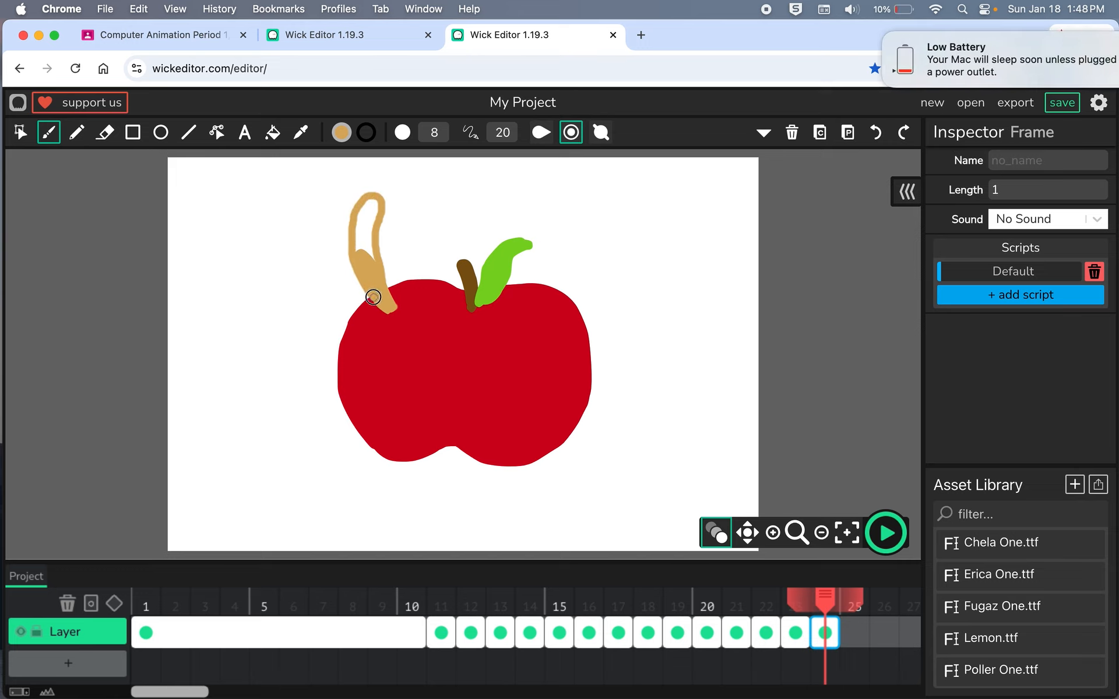
{"action": "left_click", "coordinate": [273, 136]}
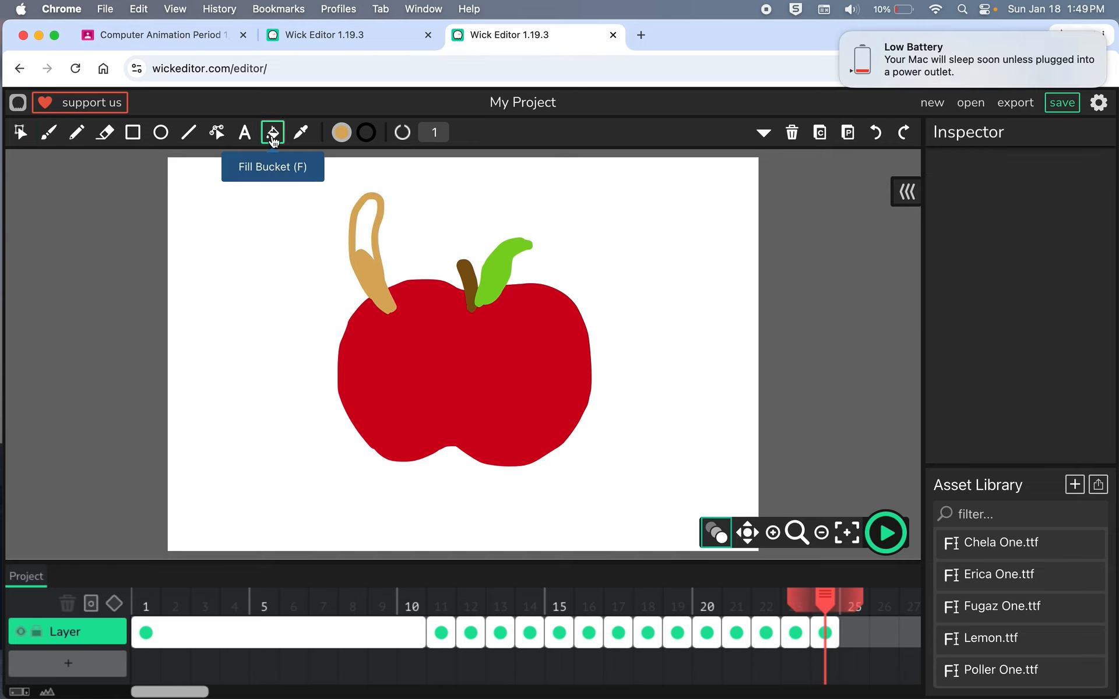
{"action": "left_click", "coordinate": [369, 225]}
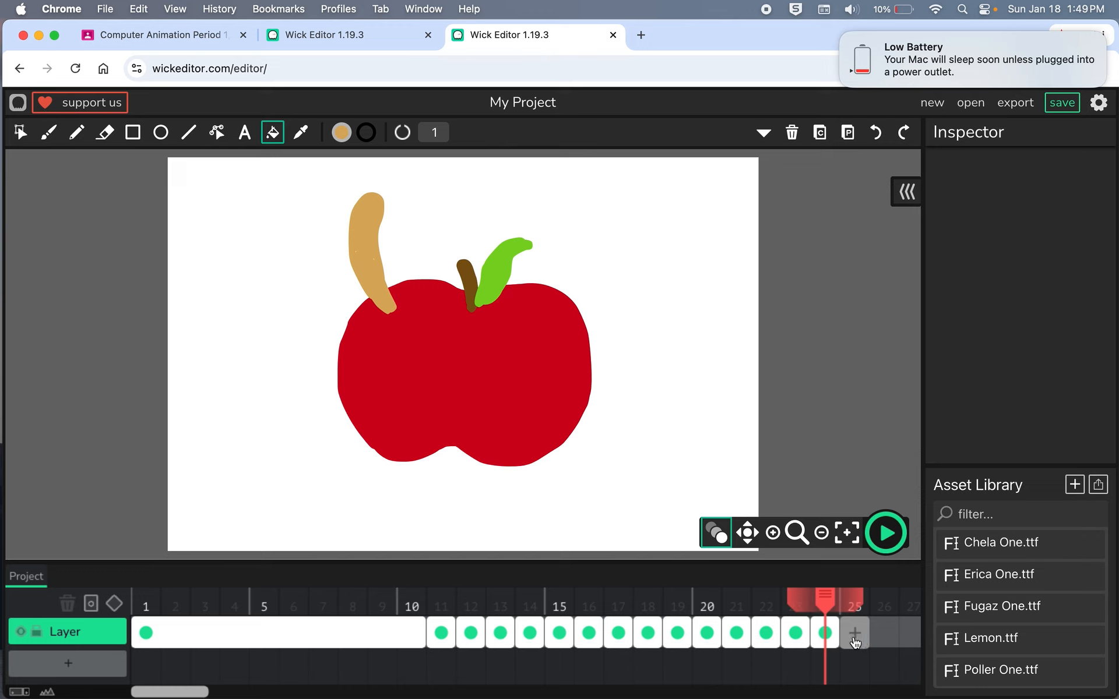
Step: Draw a black smile and two oval eyes on the worm's head in frame 24 using the Pencil with stroke width 3
{"action": "left_click", "coordinate": [824, 633]}
{"action": "left_click", "coordinate": [796, 637]}
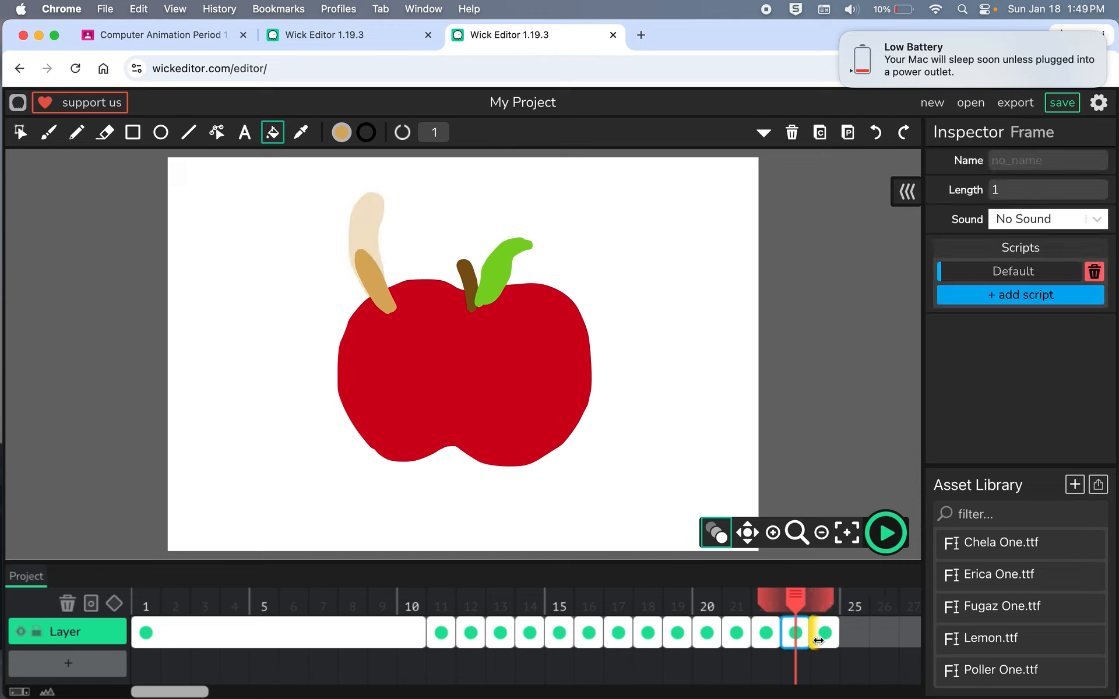
{"action": "left_click", "coordinate": [824, 635]}
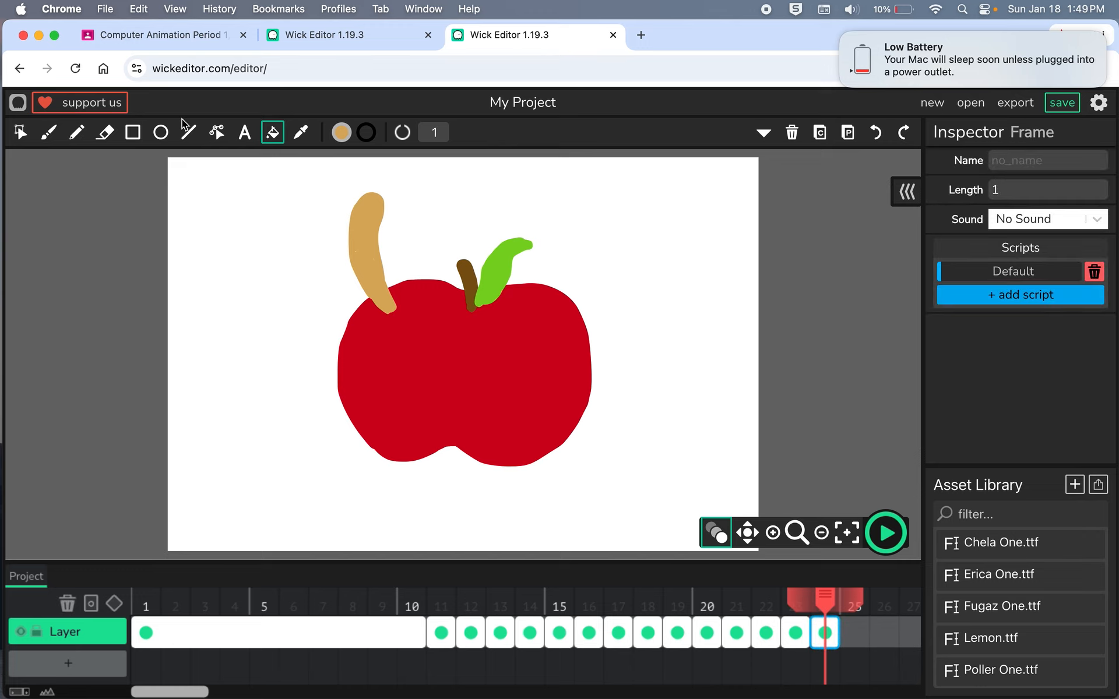
{"action": "left_click", "coordinate": [77, 133]}
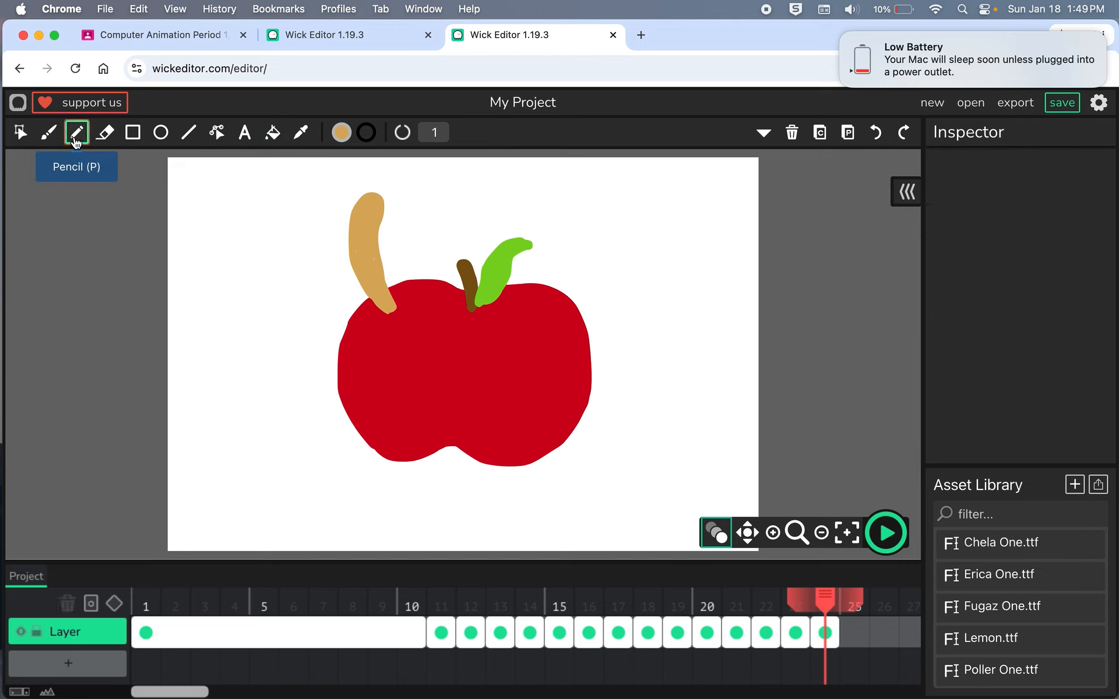
{"action": "left_click", "coordinate": [437, 132]}
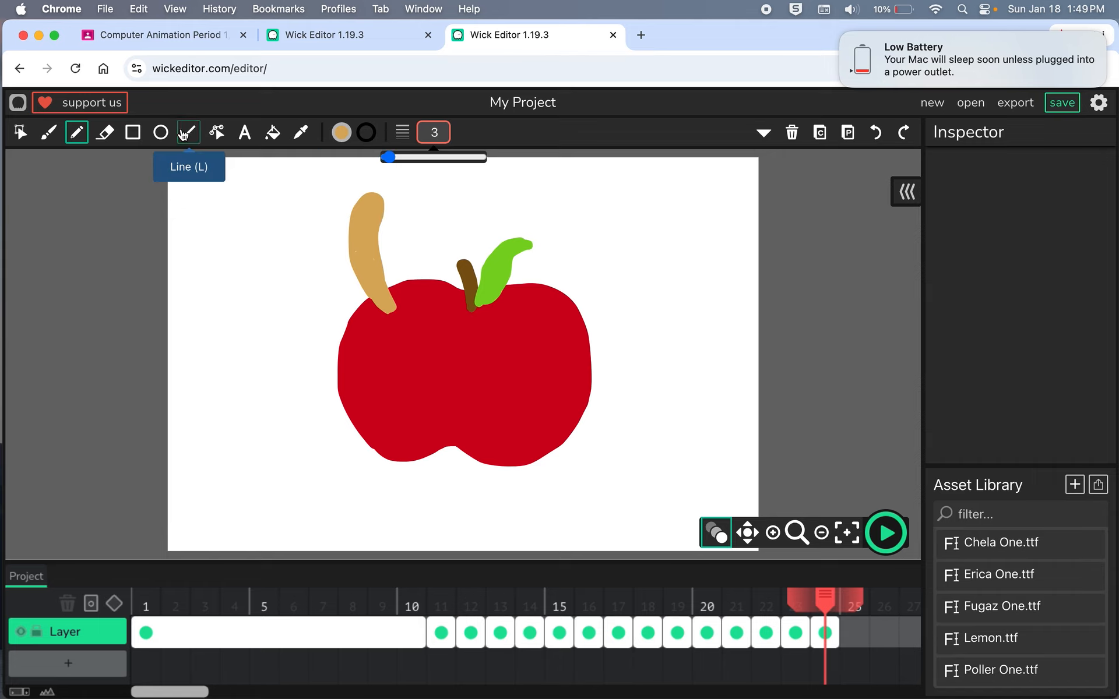
{"action": "scroll", "coordinate": [362, 216], "scroll_direction": "up", "scroll_amount": 5}
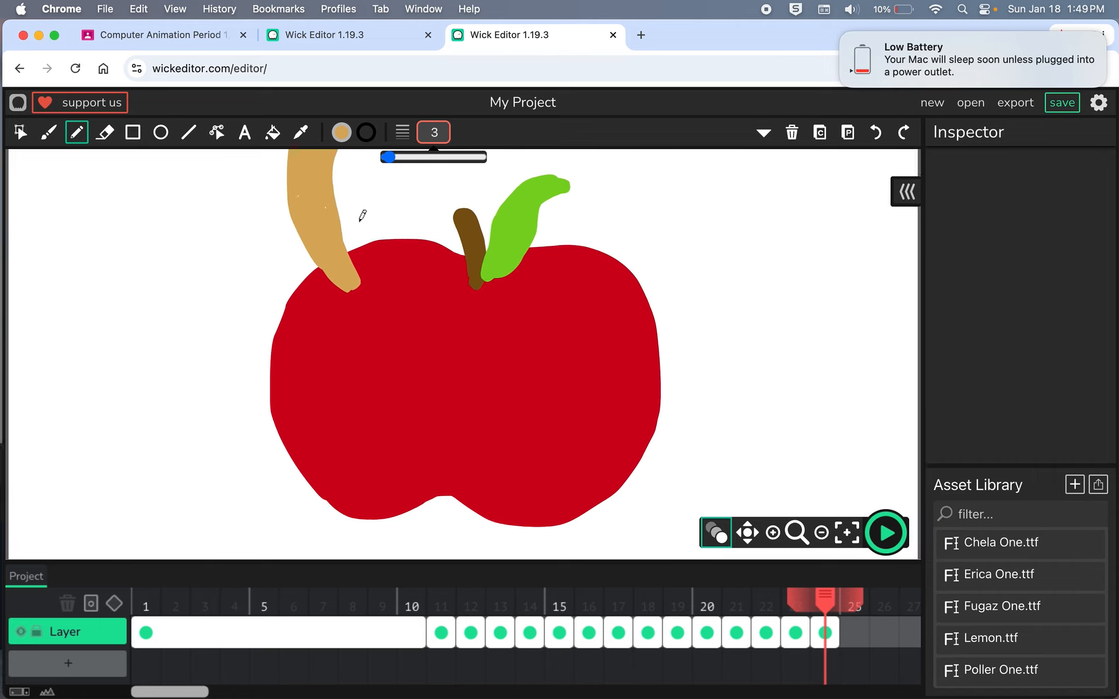
{"action": "left_click", "coordinate": [747, 531]}
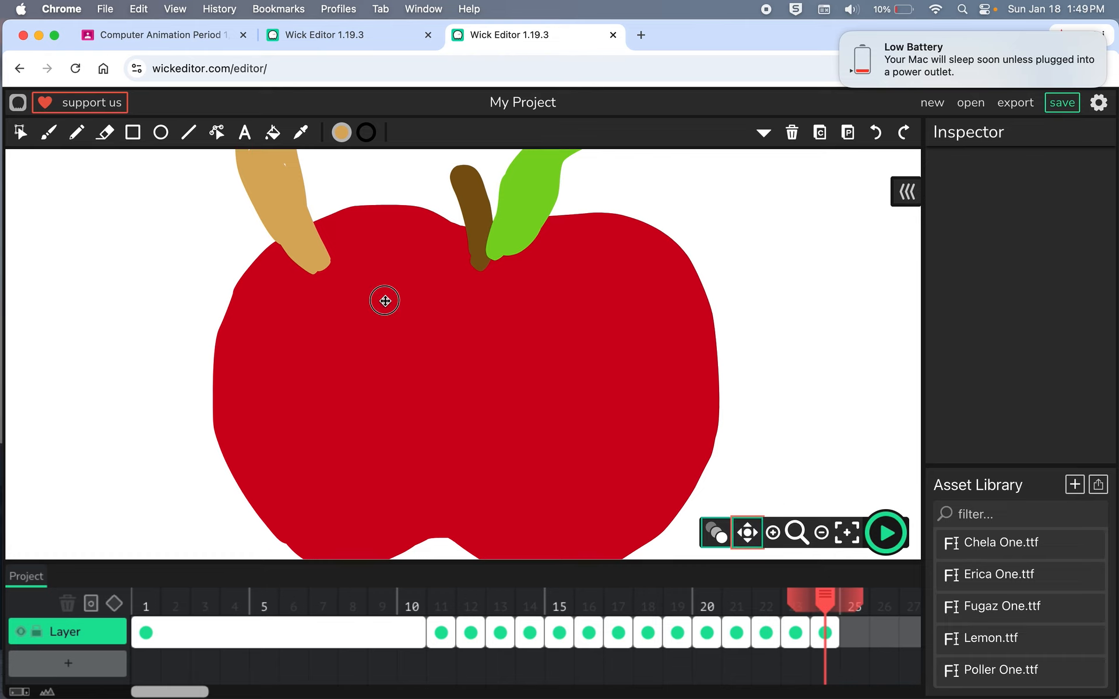
{"action": "mouse_move", "coordinate": [382, 299]}
{"action": "left_mouse_down"}
{"action": "mouse_move", "coordinate": [652, 569]}
{"action": "mouse_move", "coordinate": [519, 540]}
{"action": "mouse_move", "coordinate": [501, 523]}
{"action": "left_mouse_up"}
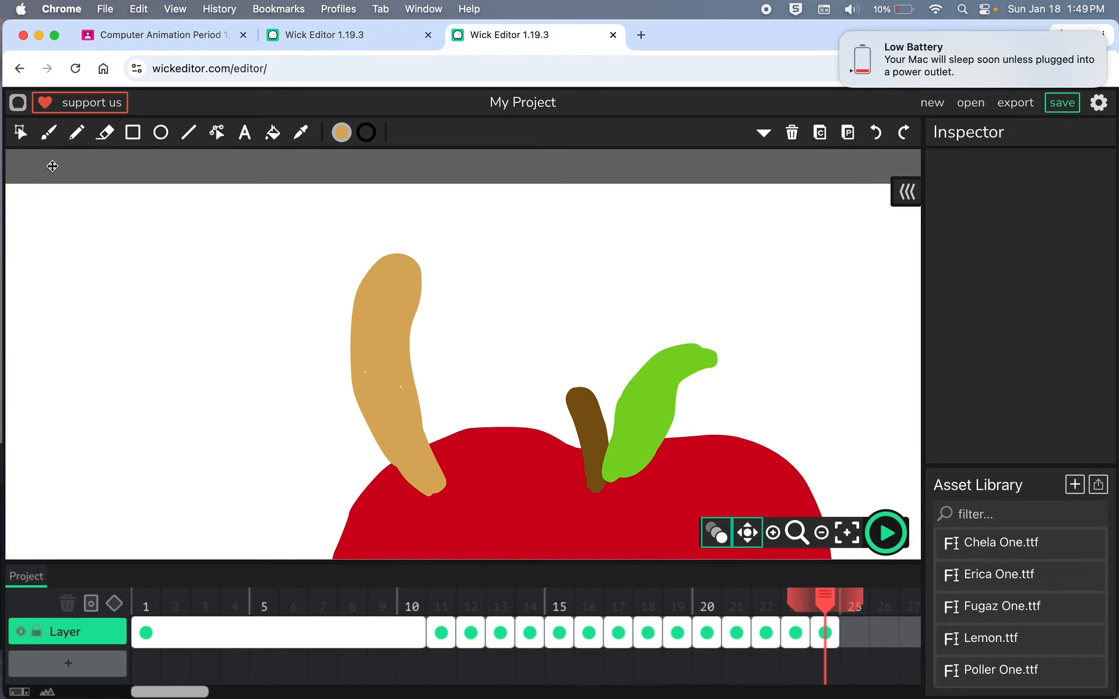
{"action": "left_click", "coordinate": [76, 133]}
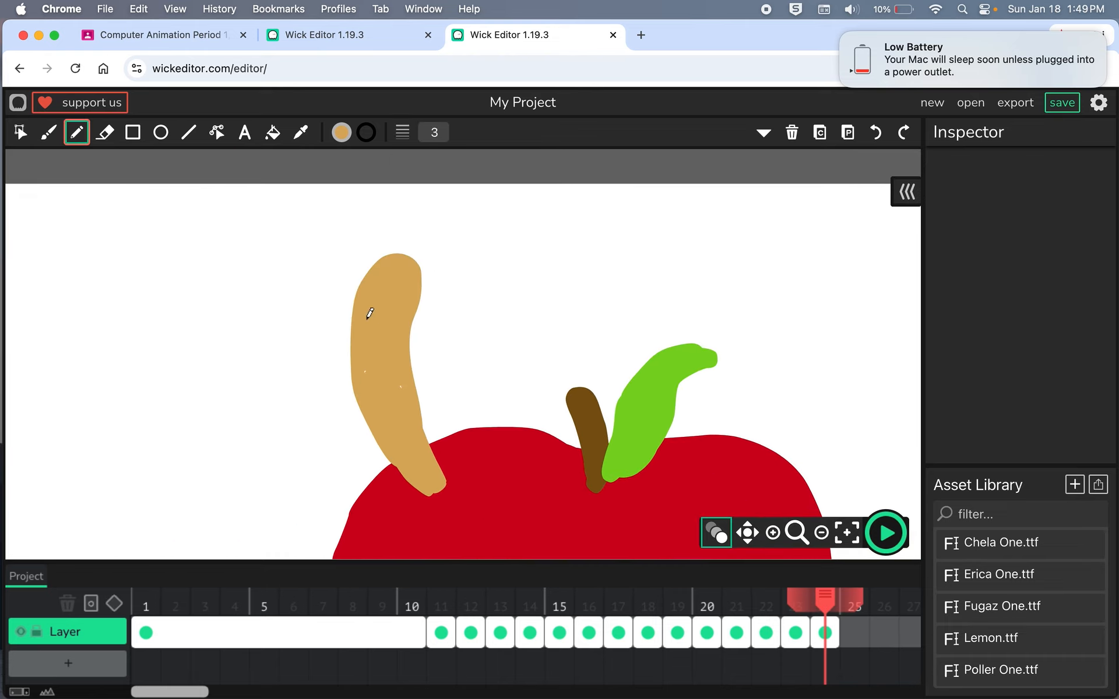
{"action": "mouse_move", "coordinate": [363, 316]}
{"action": "left_mouse_down"}
{"action": "mouse_move", "coordinate": [382, 342]}
{"action": "mouse_move", "coordinate": [402, 318]}
{"action": "left_mouse_up"}
{"action": "mouse_move", "coordinate": [384, 276]}
{"action": "left_mouse_down"}
{"action": "mouse_move", "coordinate": [376, 294]}
{"action": "mouse_move", "coordinate": [383, 279]}
{"action": "mouse_move", "coordinate": [397, 285]}
{"action": "mouse_move", "coordinate": [389, 305]}
{"action": "mouse_move", "coordinate": [400, 294]}
{"action": "mouse_move", "coordinate": [391, 281]}
{"action": "mouse_move", "coordinate": [403, 281]}
{"action": "left_mouse_up"}
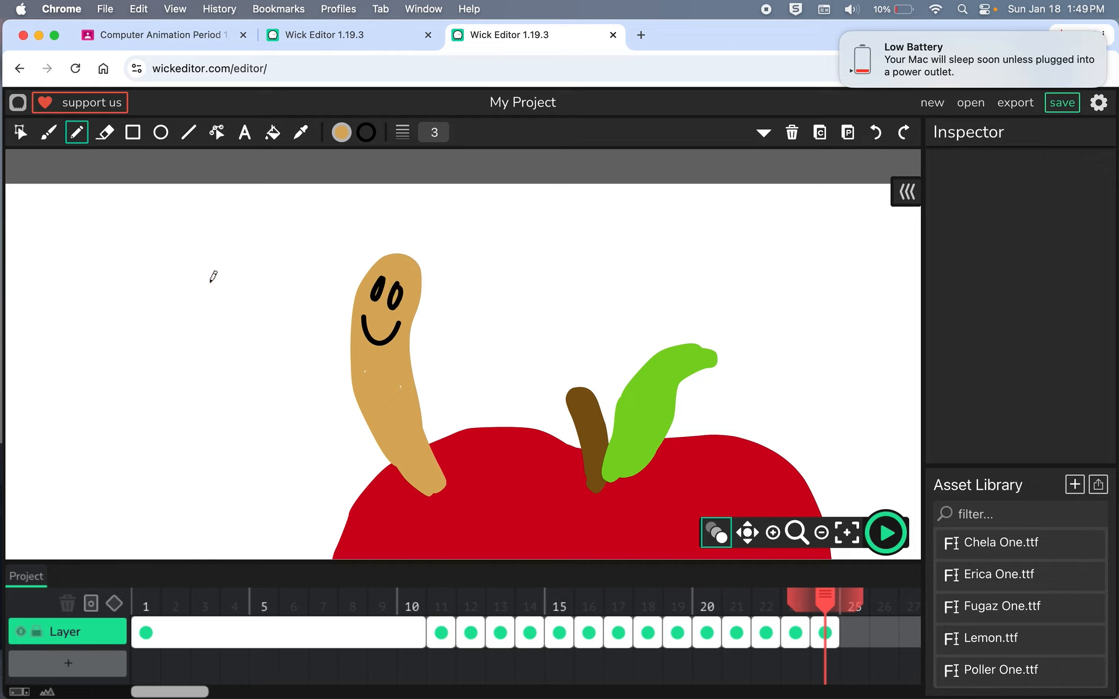
Step: Fill the worm's two oval eyes on frame 24 with black and touch up the gaps with the Brush
{"action": "left_click", "coordinate": [272, 132]}
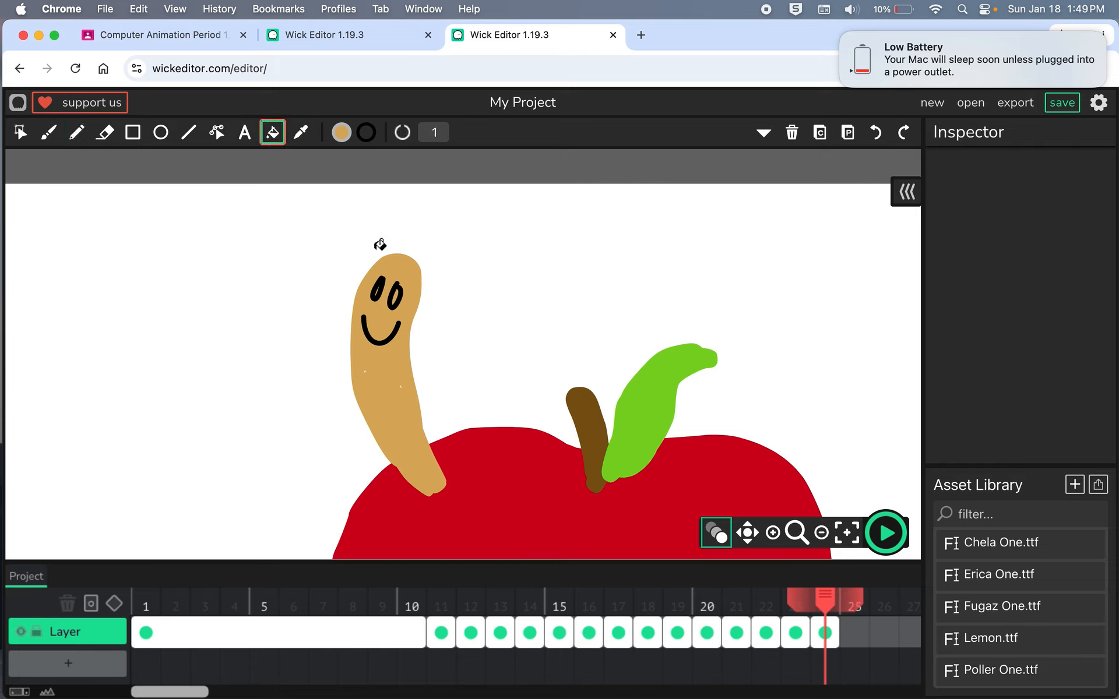
{"action": "left_click", "coordinate": [383, 287]}
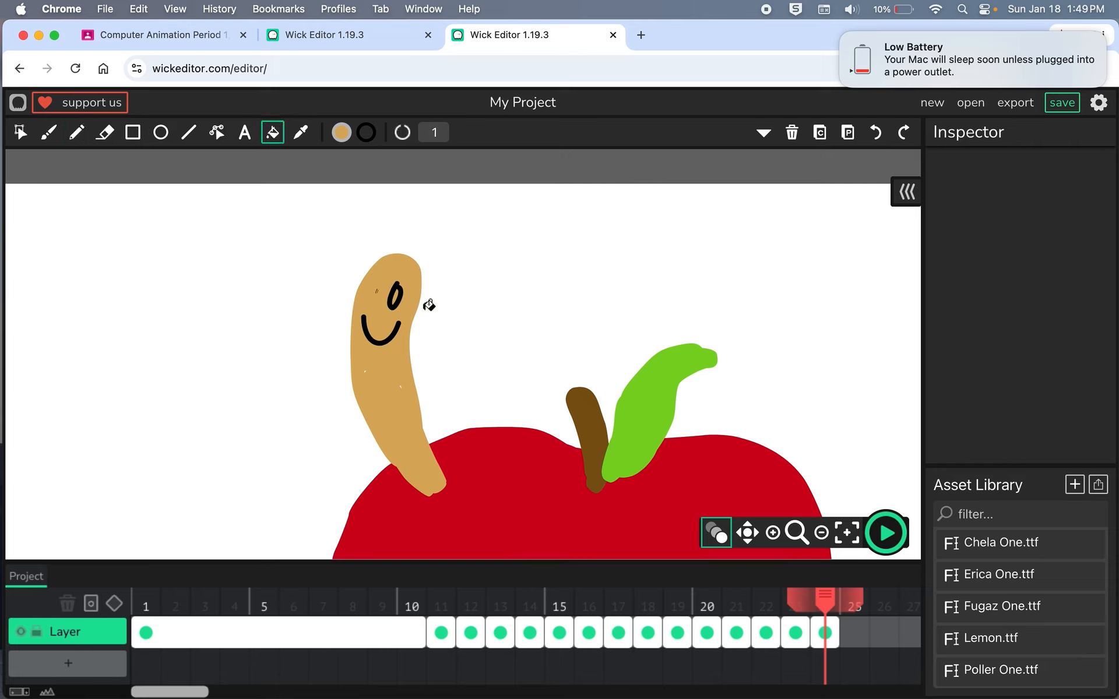
{"action": "key", "text": "super+z"}
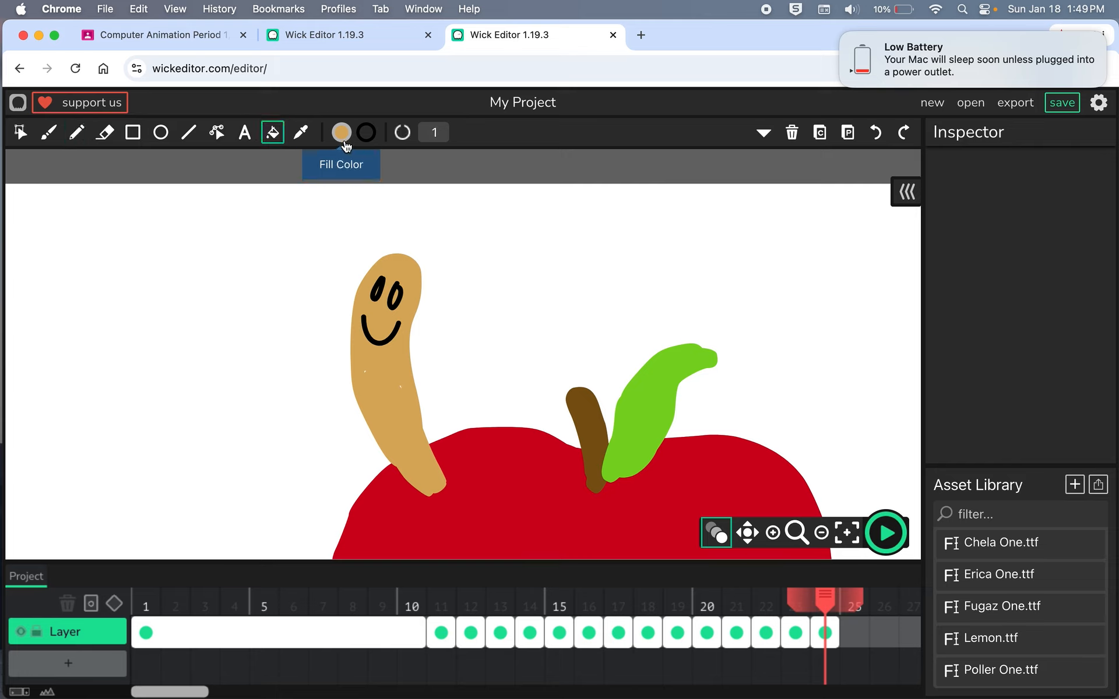
{"action": "left_click", "coordinate": [341, 132]}
{"action": "left_click", "coordinate": [351, 357]}
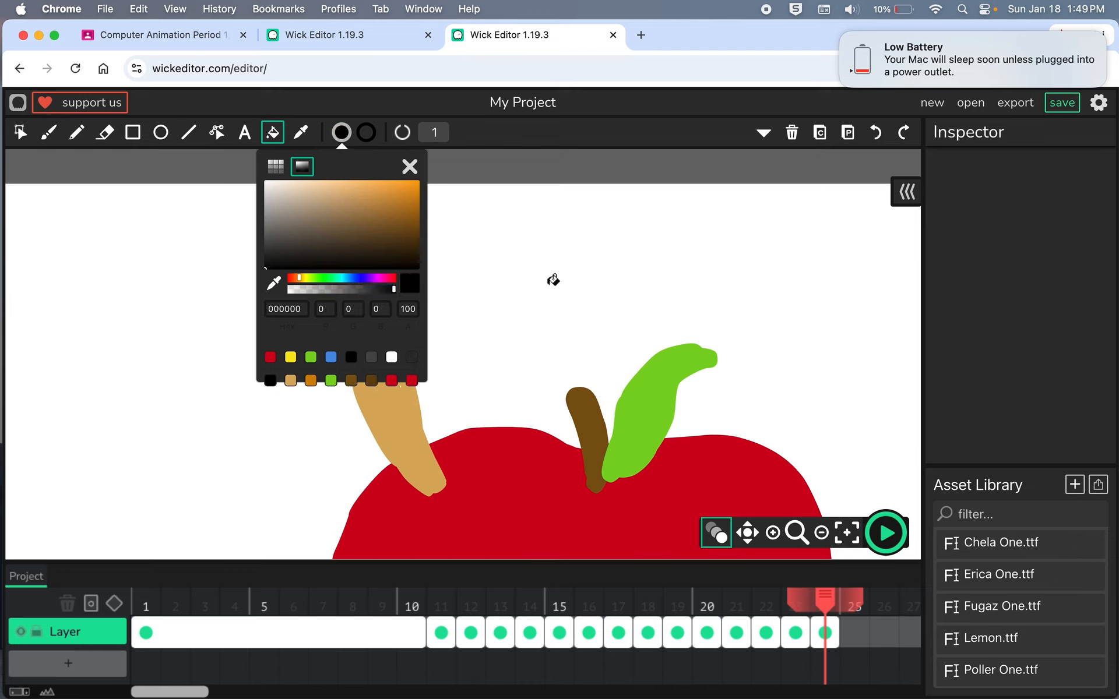
{"action": "left_click", "coordinate": [482, 340]}
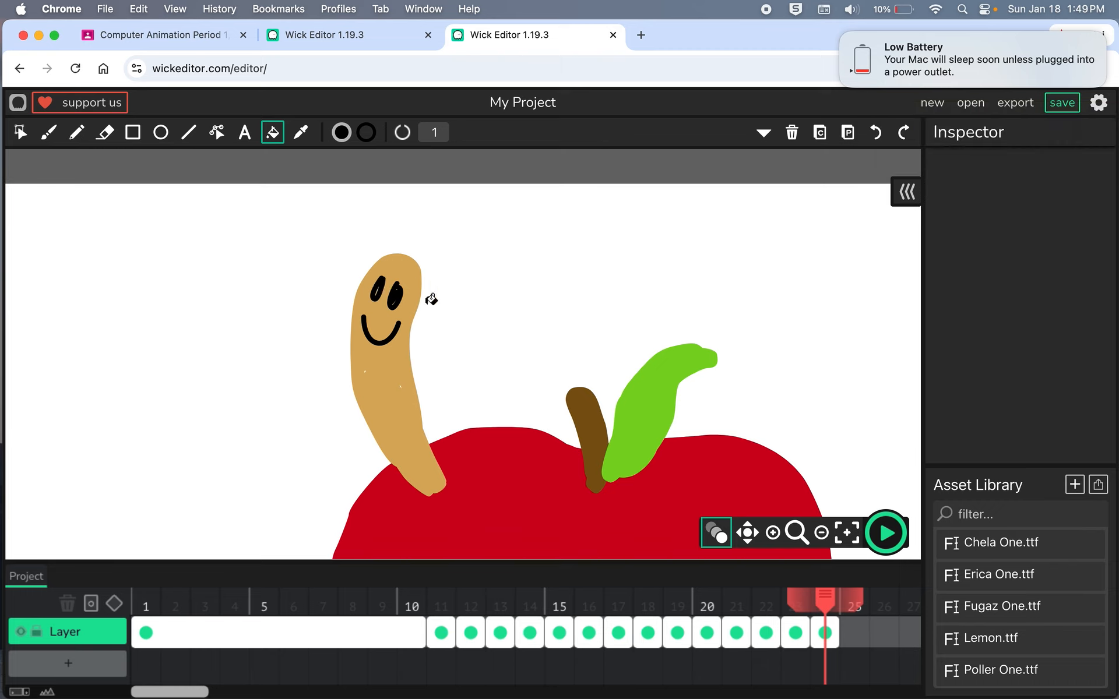
{"action": "left_click", "coordinate": [48, 132]}
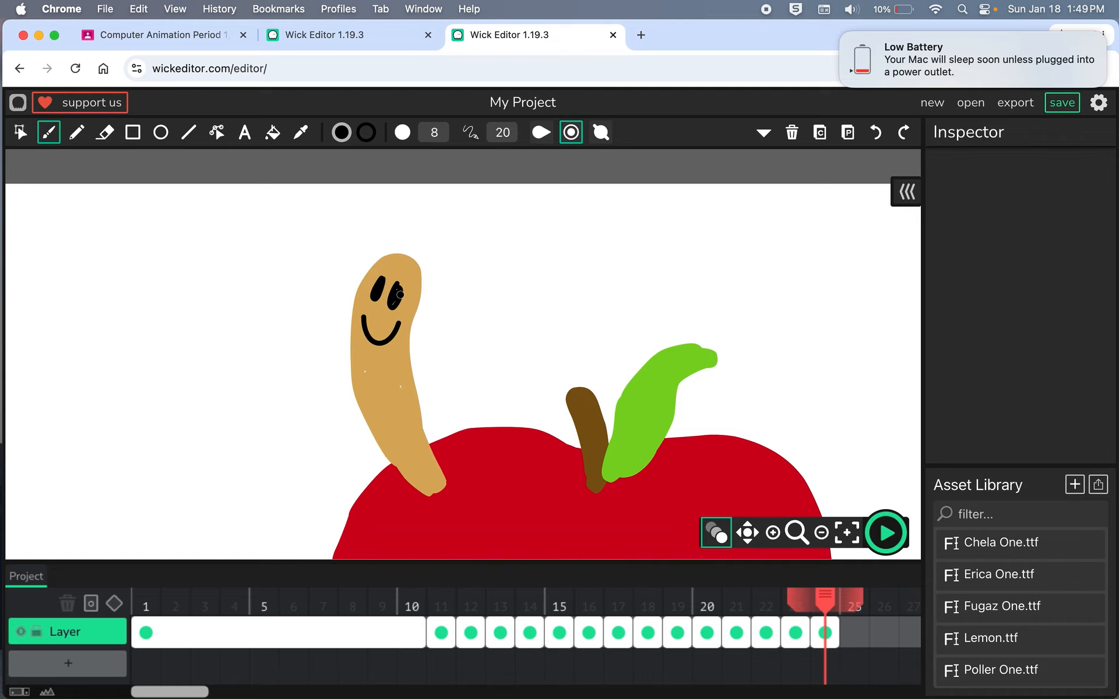
Step: Preview the animation with the finished worm face, then stop the playback
{"action": "scroll", "coordinate": [558, 385], "scroll_direction": "down", "scroll_amount": 5}
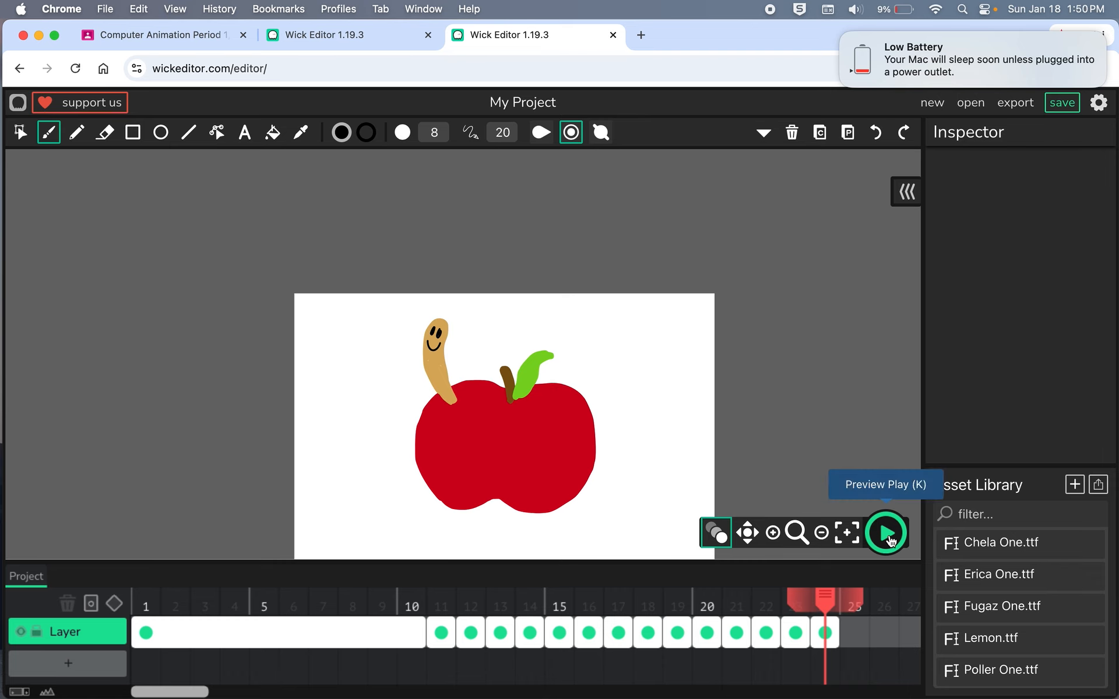
{"action": "left_click", "coordinate": [889, 541]}
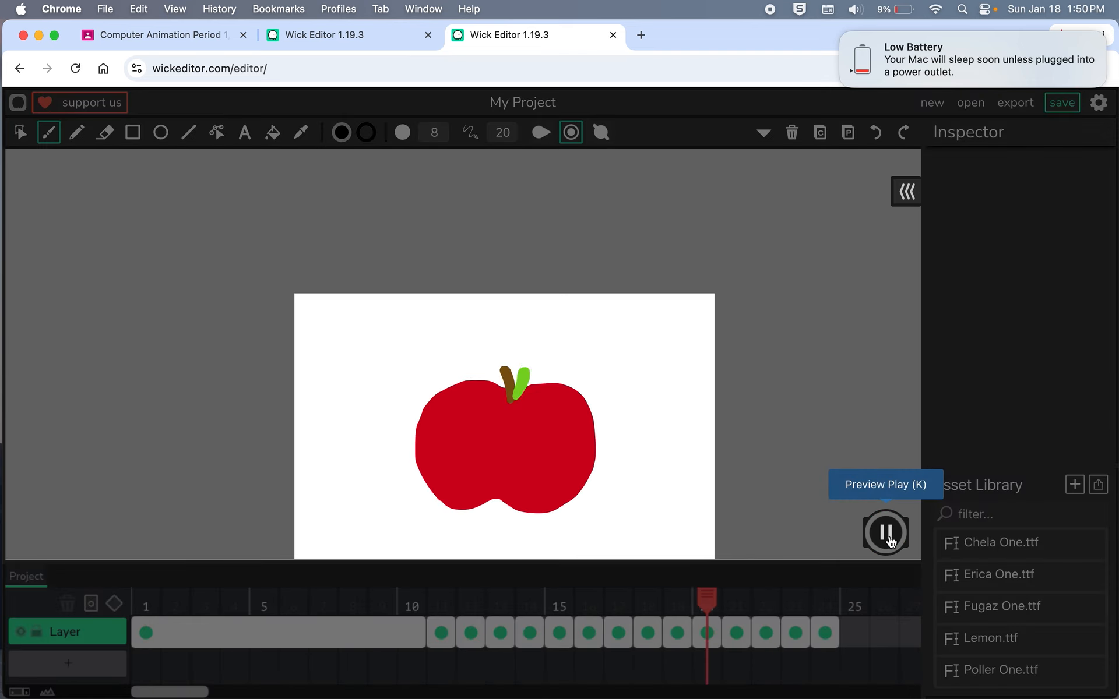
{"action": "left_click", "coordinate": [885, 533]}
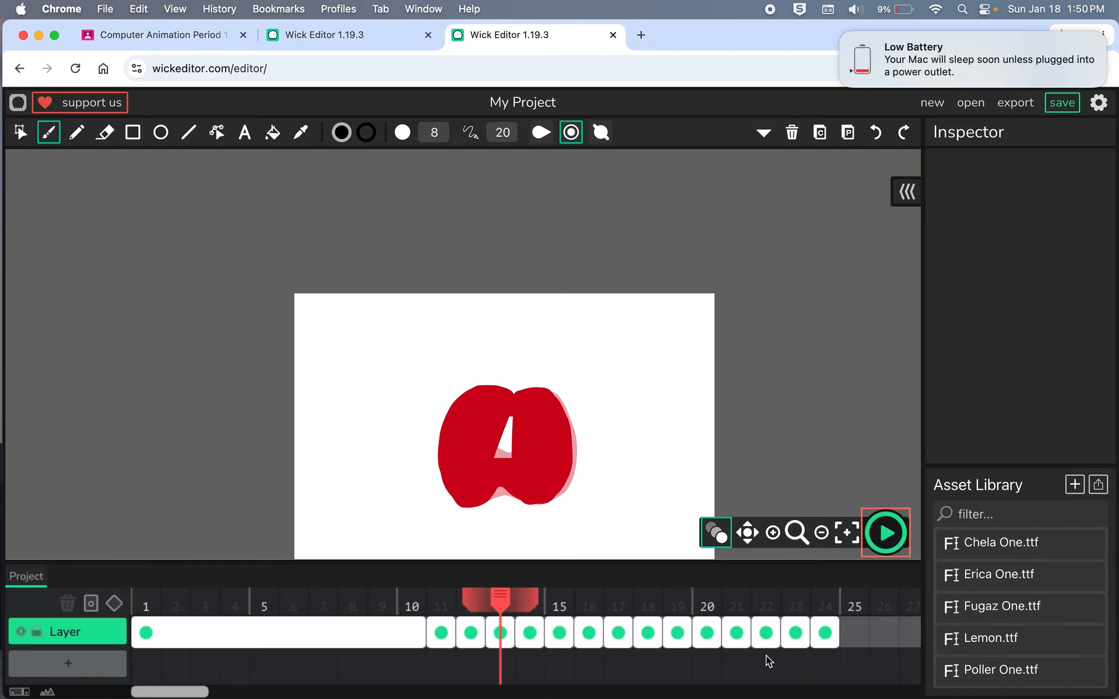
Step: Extend frame 24 at the end of the timeline to a length of 11 frames
{"action": "scroll", "coordinate": [768, 663], "scroll_direction": "right", "scroll_amount": 5}
{"action": "scroll", "coordinate": [767, 664], "scroll_direction": "right", "scroll_amount": 6}
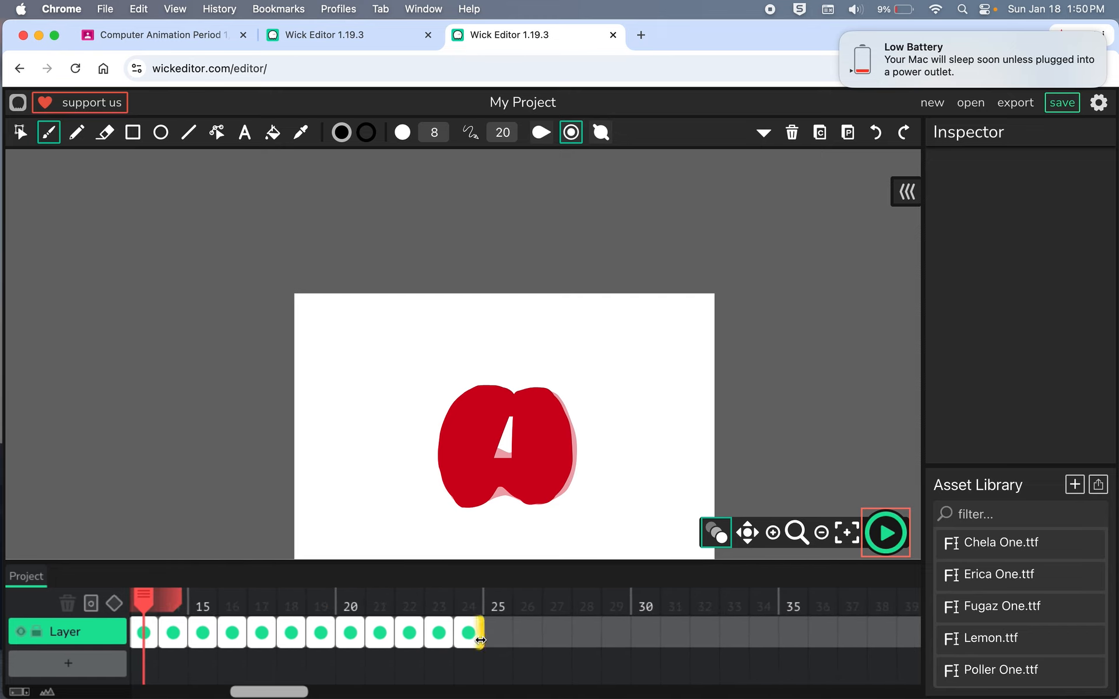
{"action": "left_click_drag", "start_coordinate": [484, 634], "coordinate": [795, 638]}
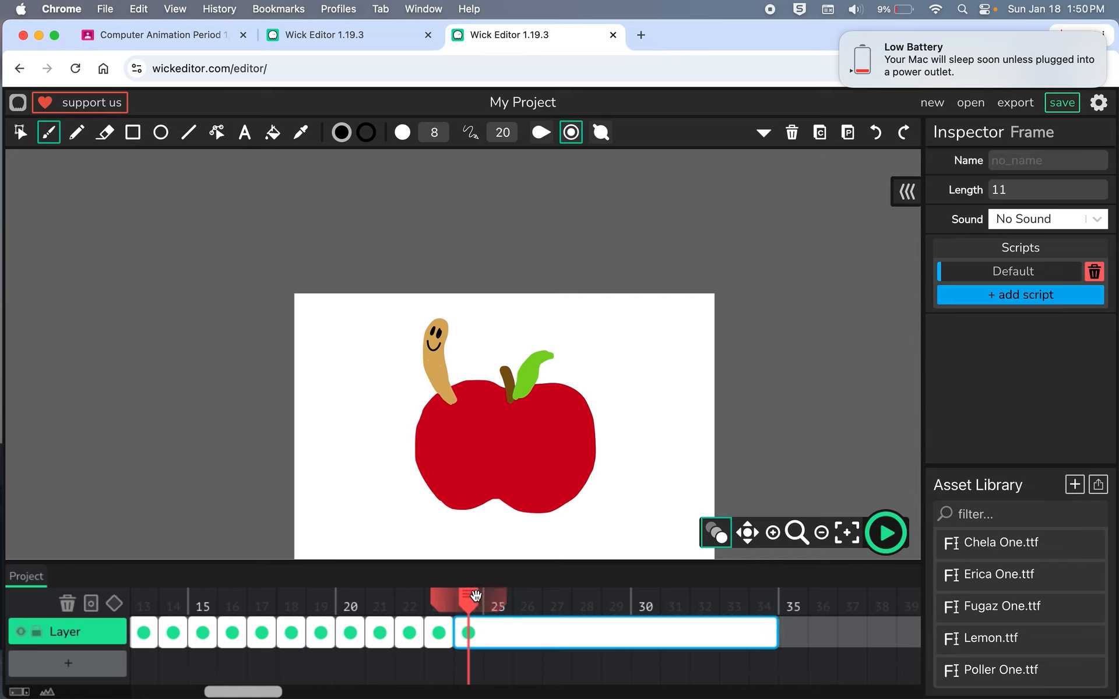
Step: Preview the animation from frame 1 with the full canvas in view, dismiss the low-battery notification, and play it again
{"action": "left_click_drag", "start_coordinate": [472, 599], "coordinate": [1, 555]}
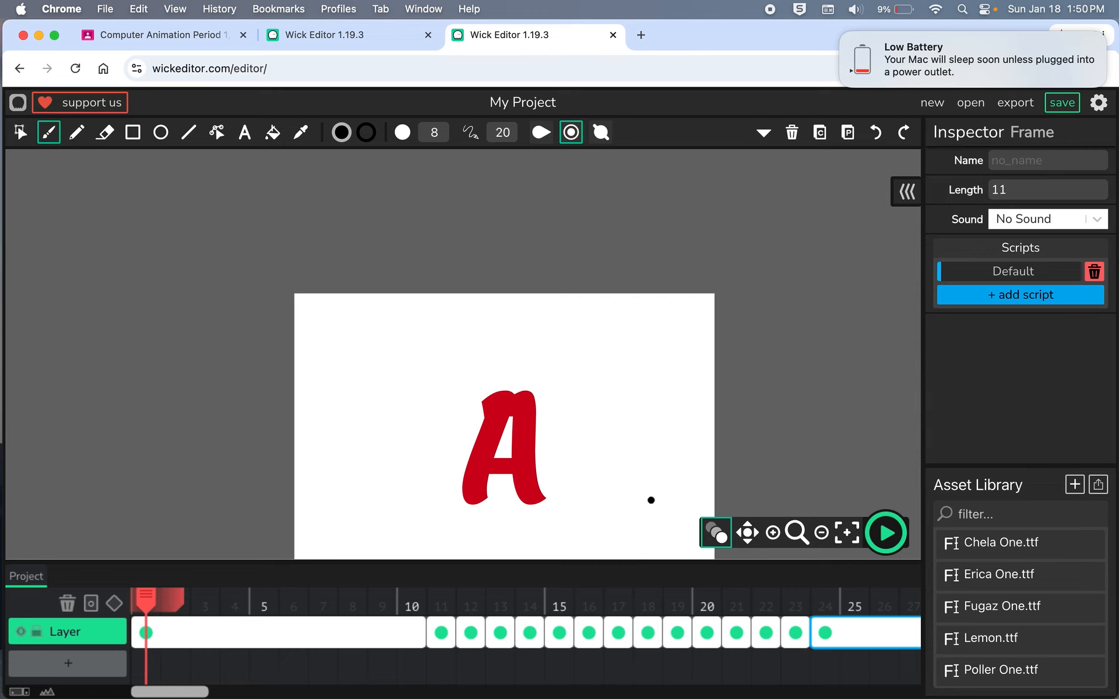
{"action": "scroll", "coordinate": [651, 500], "scroll_direction": "down", "scroll_amount": 3}
{"action": "left_click", "coordinate": [747, 532]}
{"action": "left_click_drag", "start_coordinate": [532, 482], "coordinate": [494, 408]}
{"action": "scroll", "coordinate": [493, 408], "scroll_direction": "up", "scroll_amount": 3}
{"action": "scroll", "coordinate": [493, 408], "scroll_direction": "up", "scroll_amount": 2}
{"action": "left_click", "coordinate": [885, 532]}
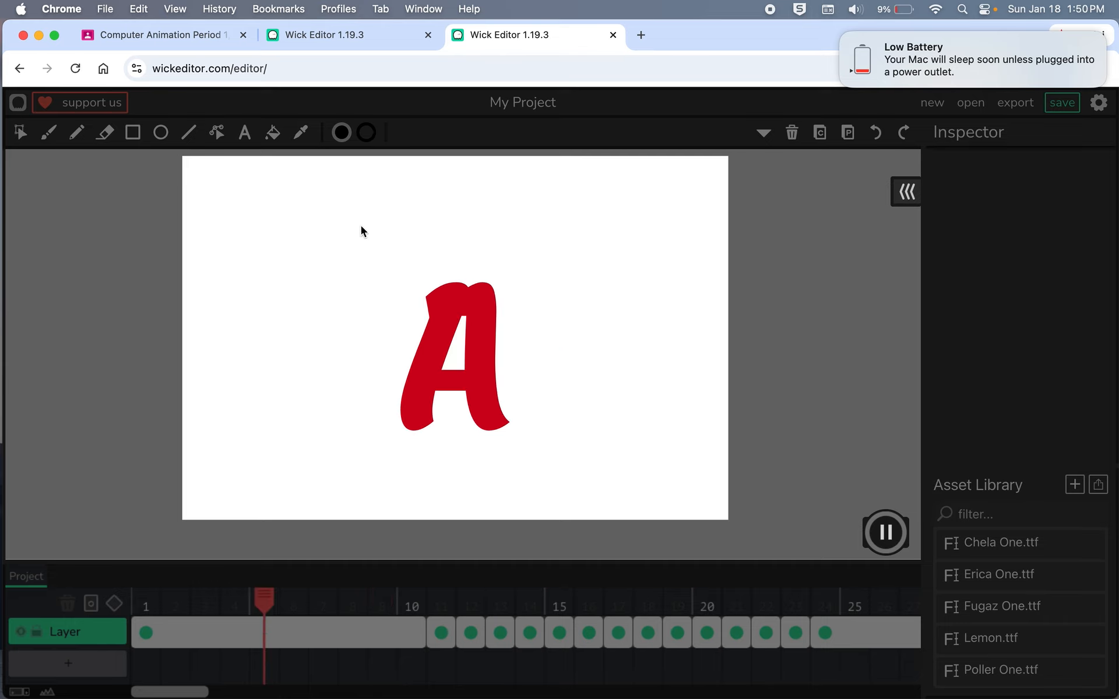
{"action": "left_click", "coordinate": [886, 532]}
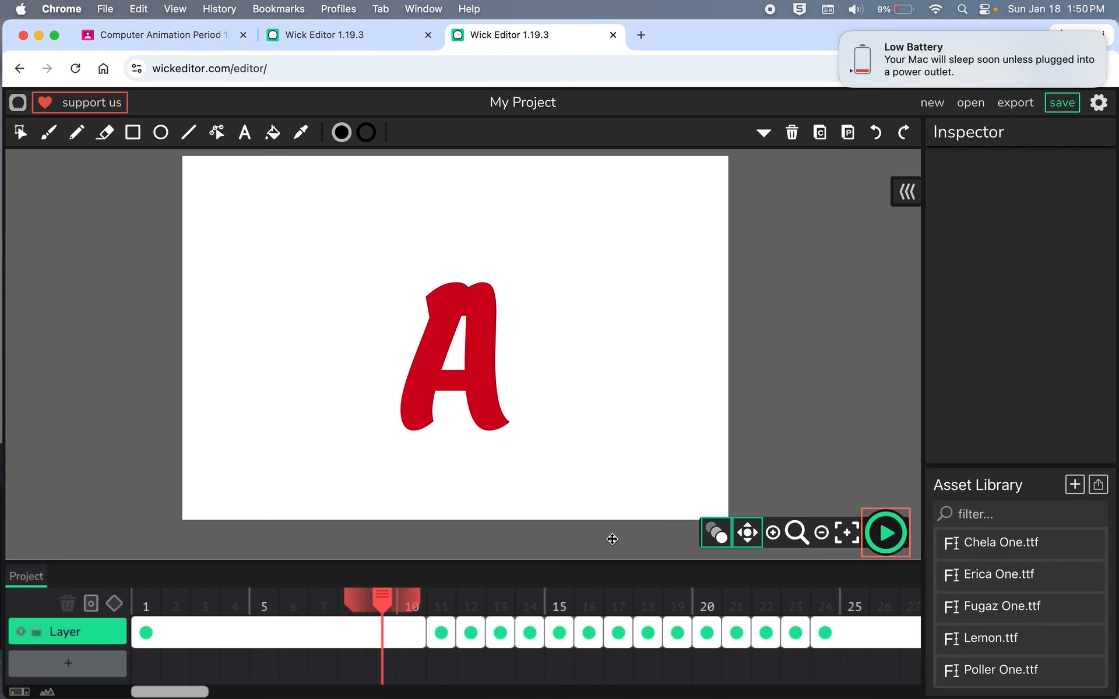
{"action": "left_click", "coordinate": [841, 36]}
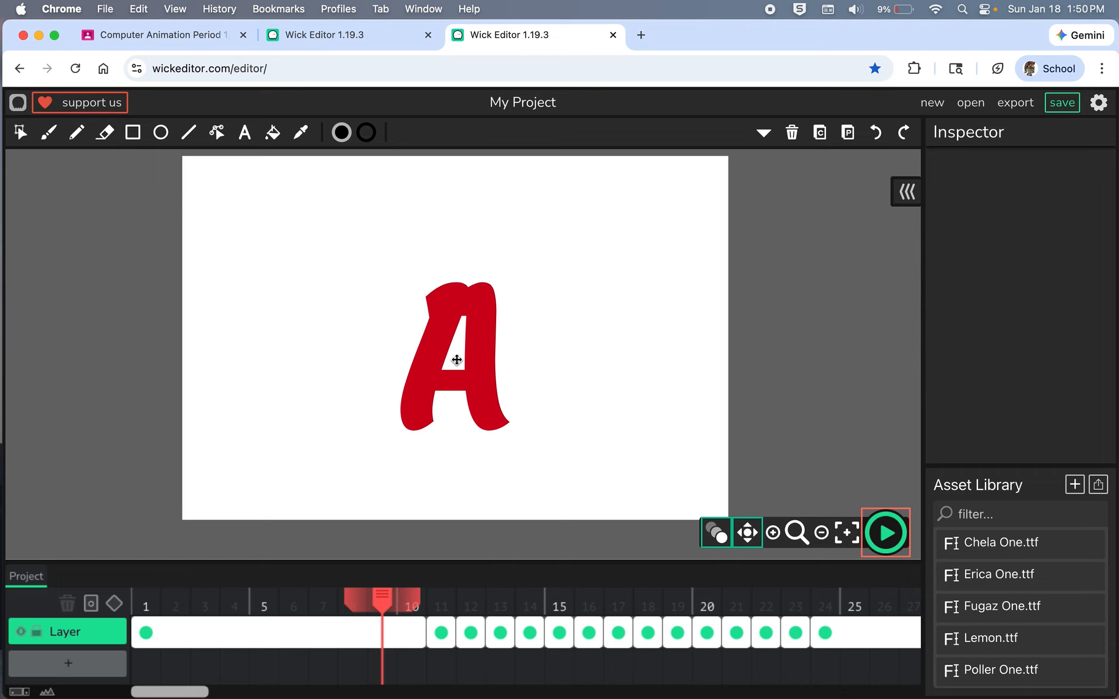
{"action": "left_click", "coordinate": [884, 532]}
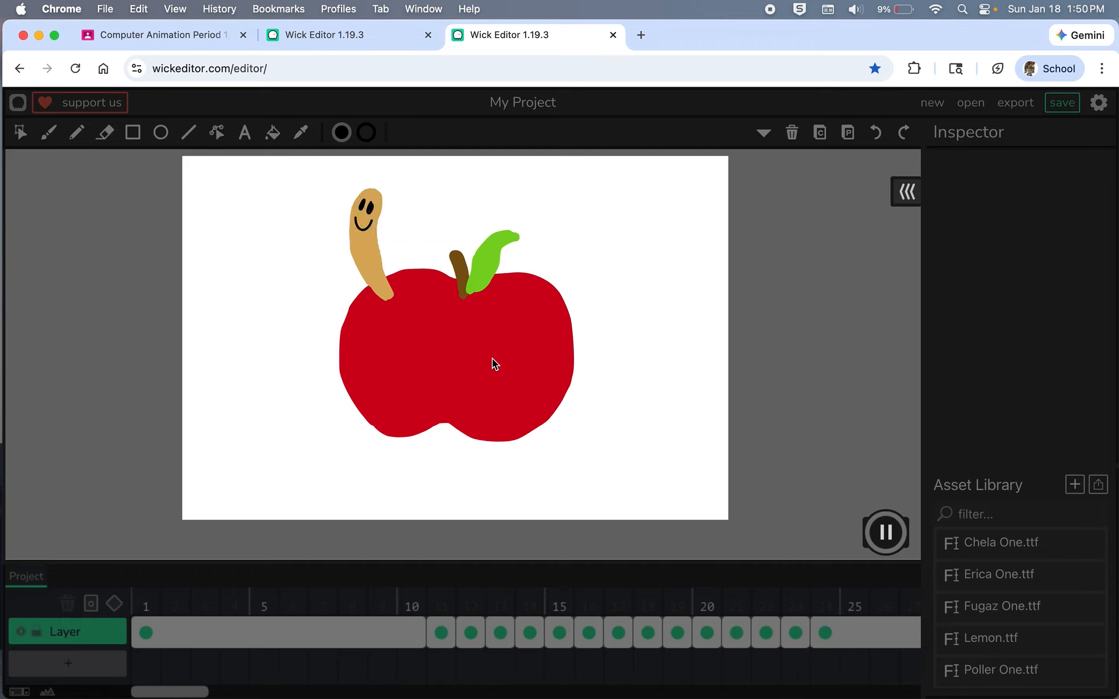